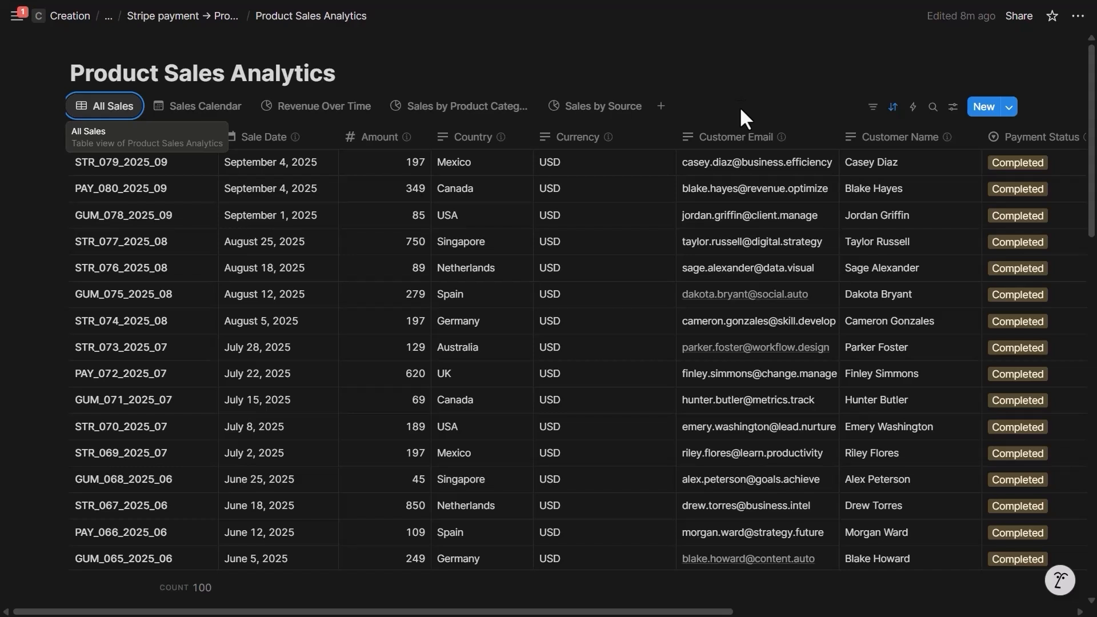
Step: Review the first sale's transaction ID, date and amount, and view the number formats available for the Amount property
click(111, 169)
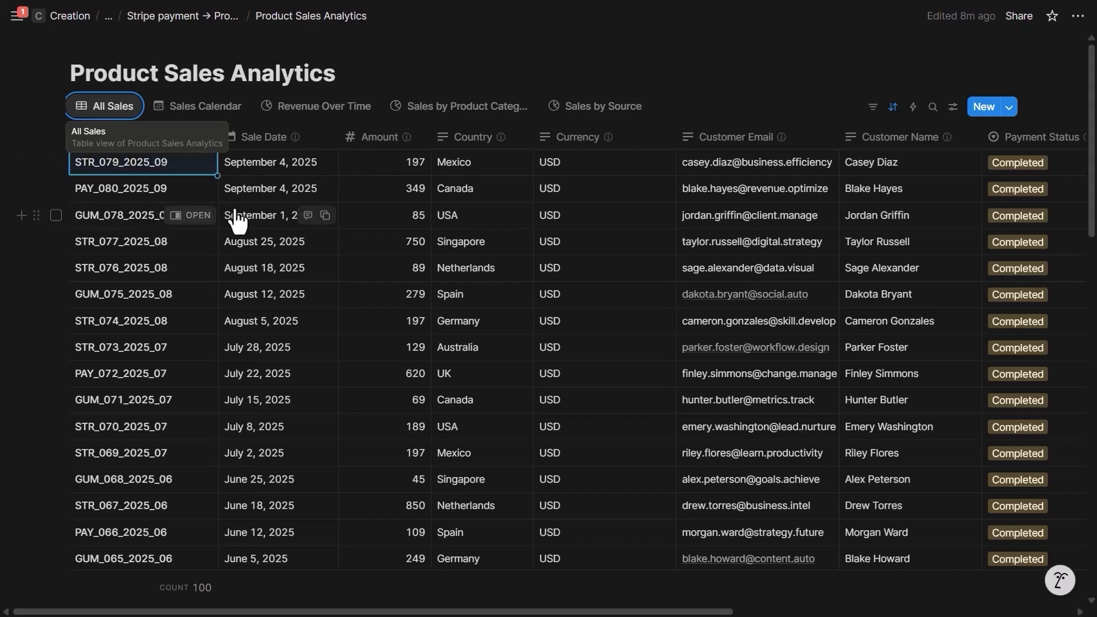
click(261, 169)
key(Escape)
click(410, 165)
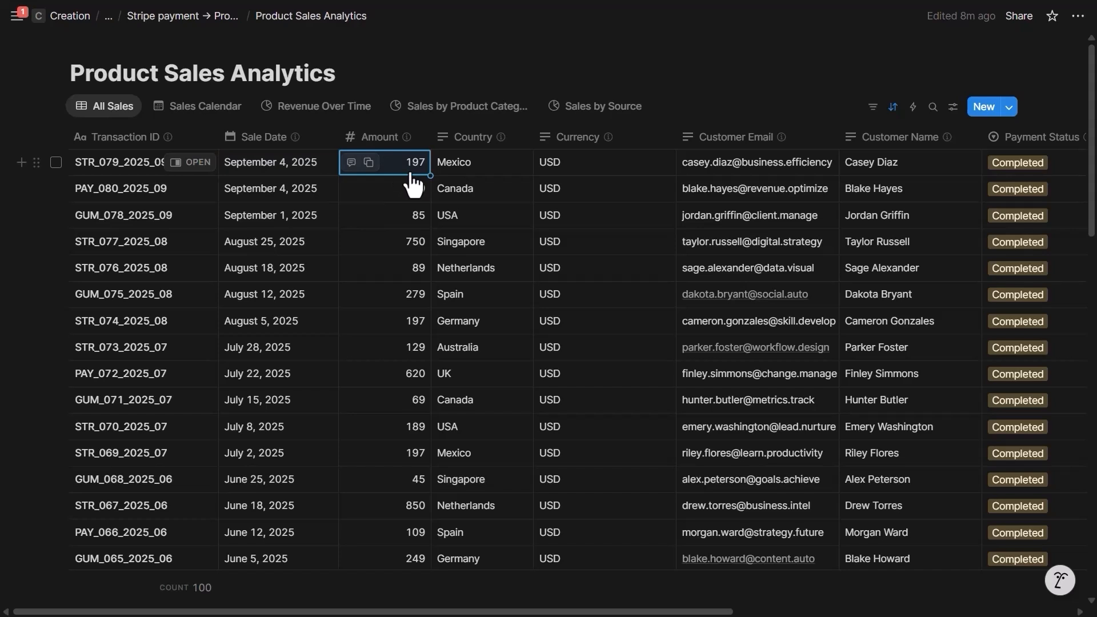
click(383, 140)
mouse_move(399, 195)
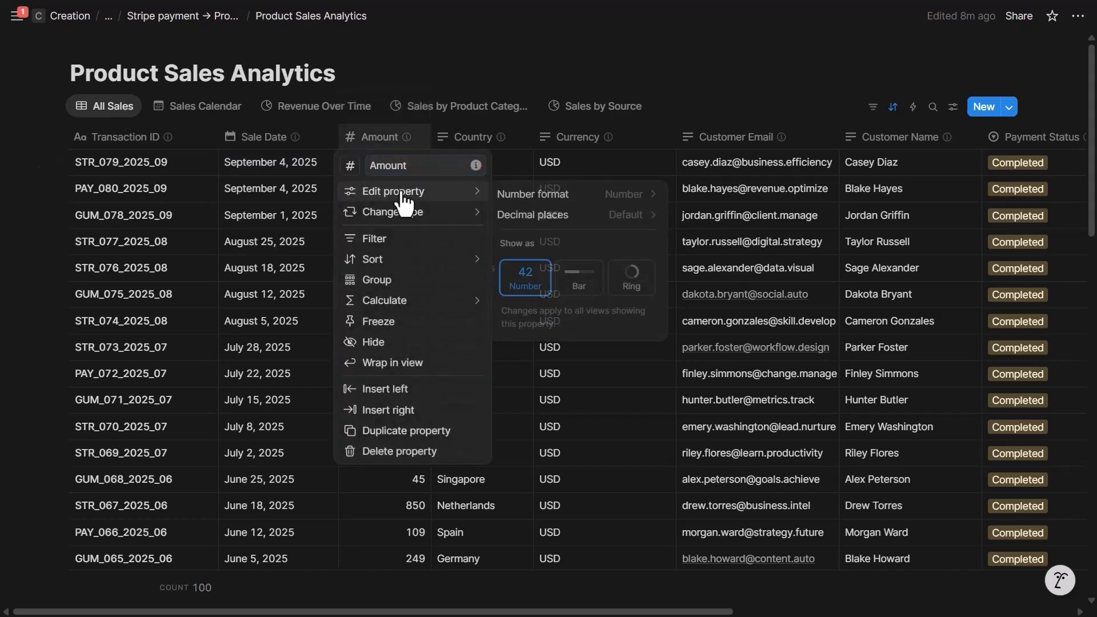
click(566, 197)
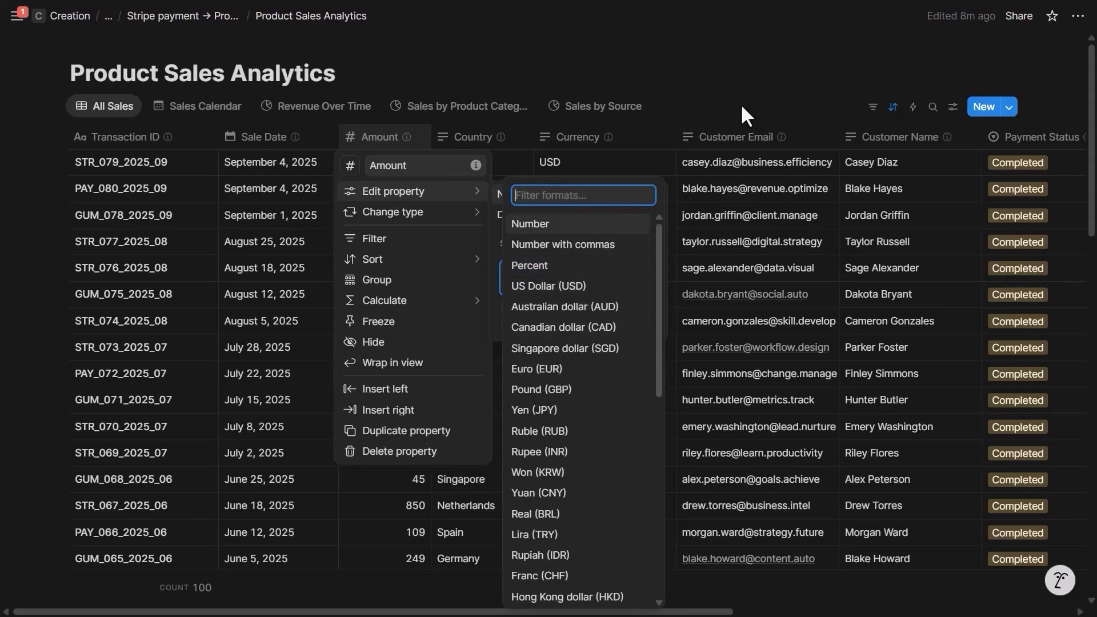
key(Escape)
key(Escape)
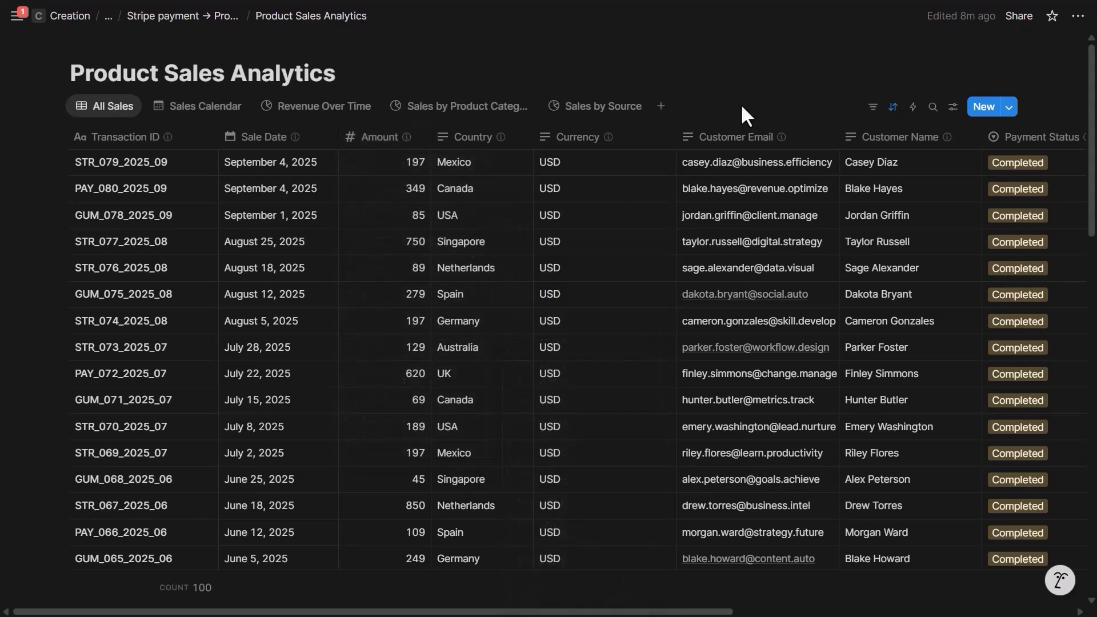
Step: Narrow the Currency column in the All Sales table
click(405, 166)
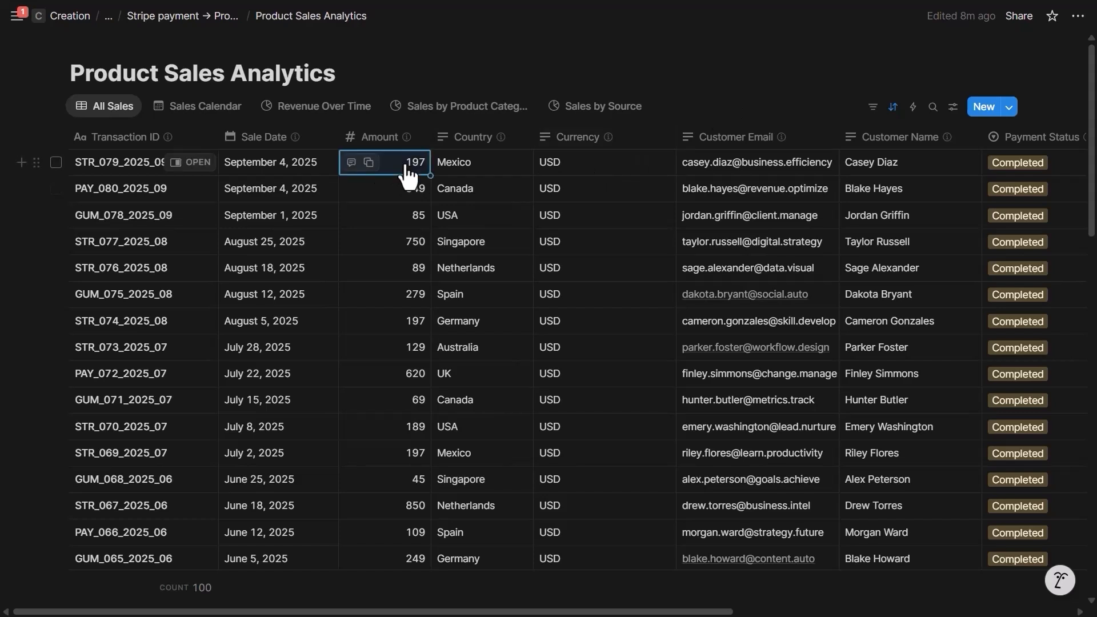
click(589, 168)
drag(670, 149, 640, 161)
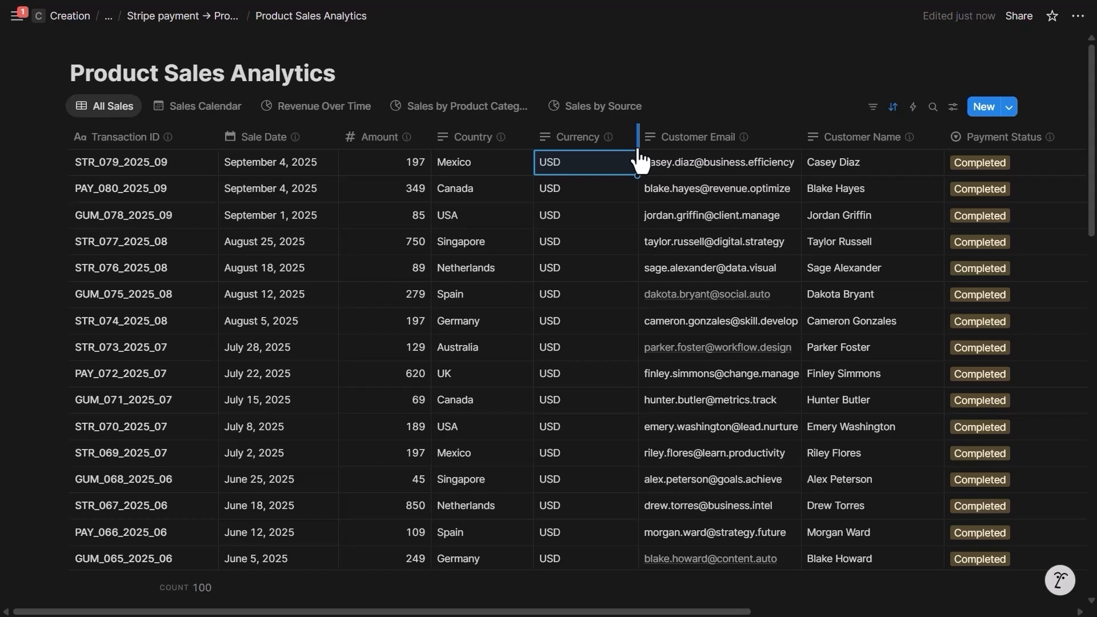
click(679, 113)
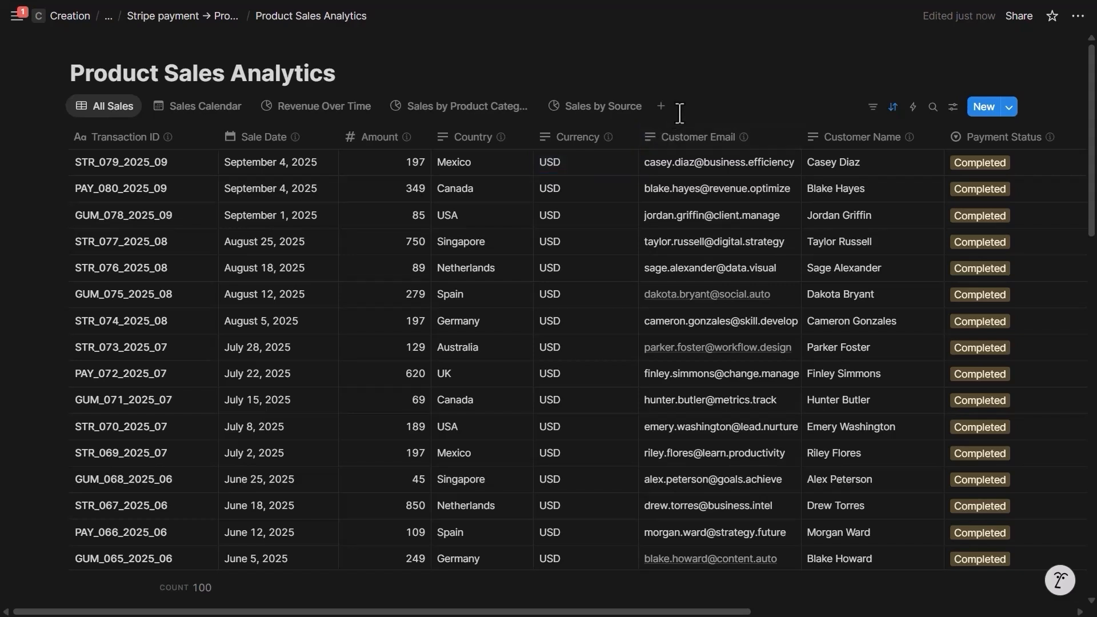
Step: Examine the Country, Product Category, Product Name and Source columns for the first sale, including the available category options
click(471, 166)
scroll(562, 194, right, 2)
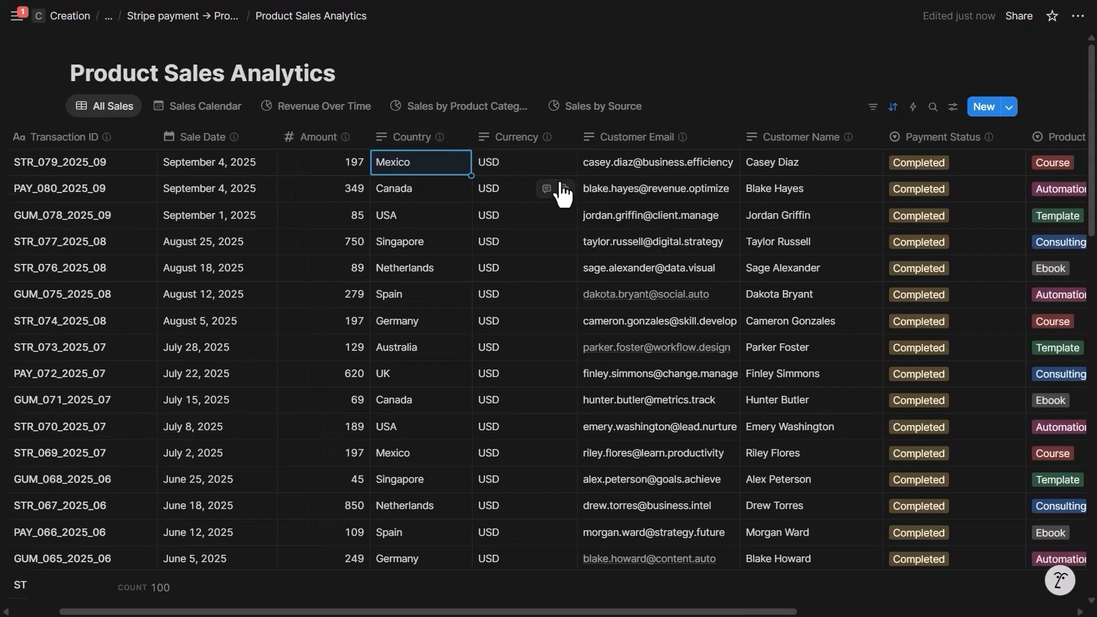
scroll(563, 194, right, 7)
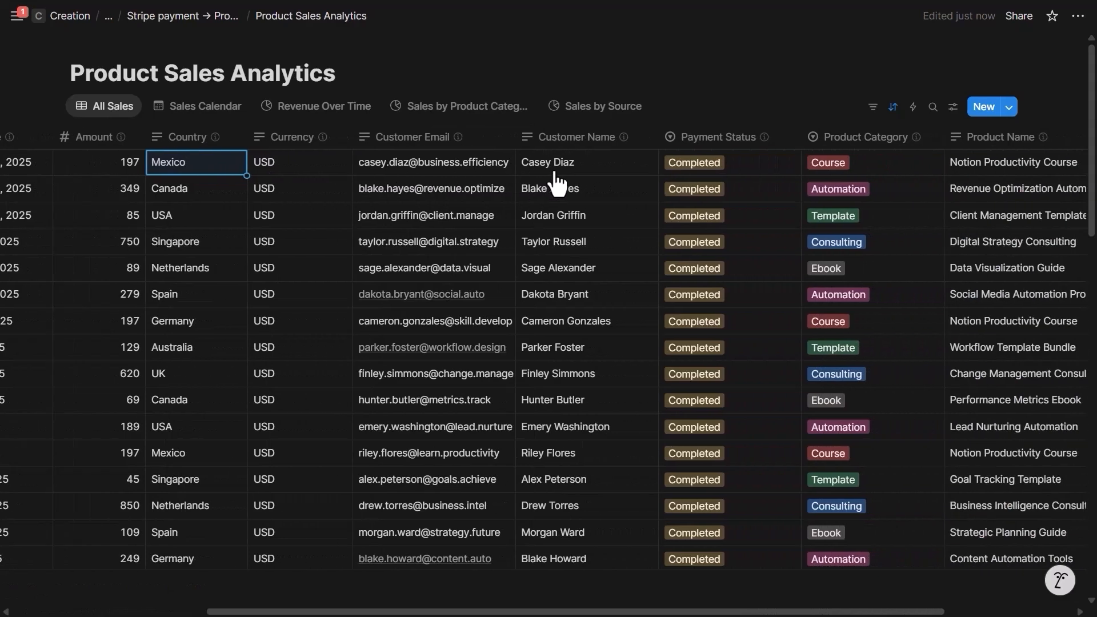
scroll(557, 183, right, 6)
click(653, 166)
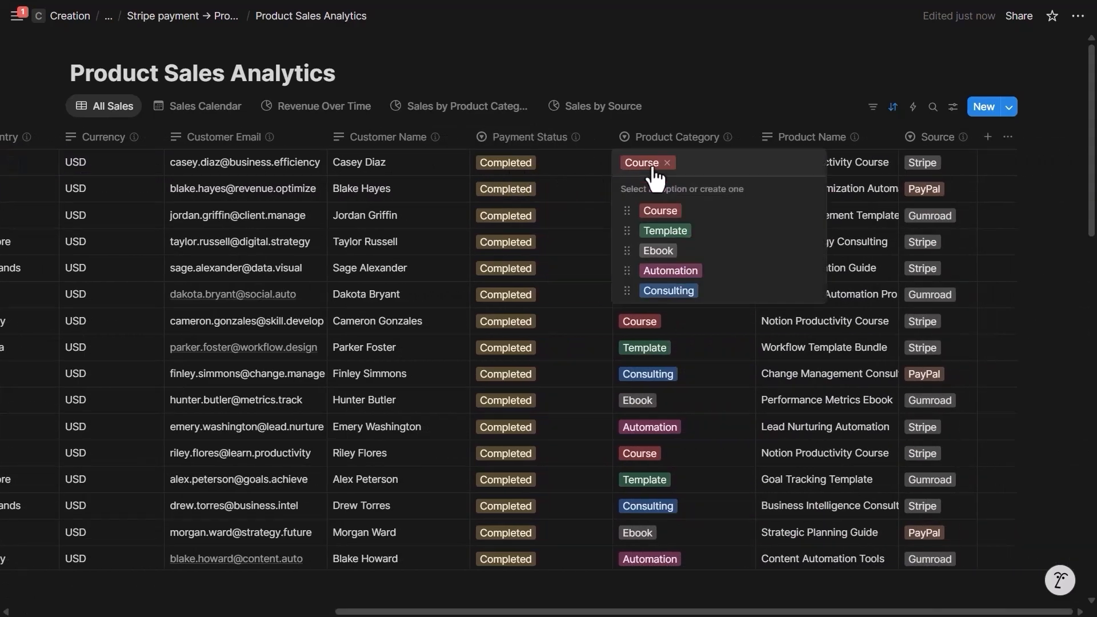
click(795, 175)
click(922, 164)
click(784, 109)
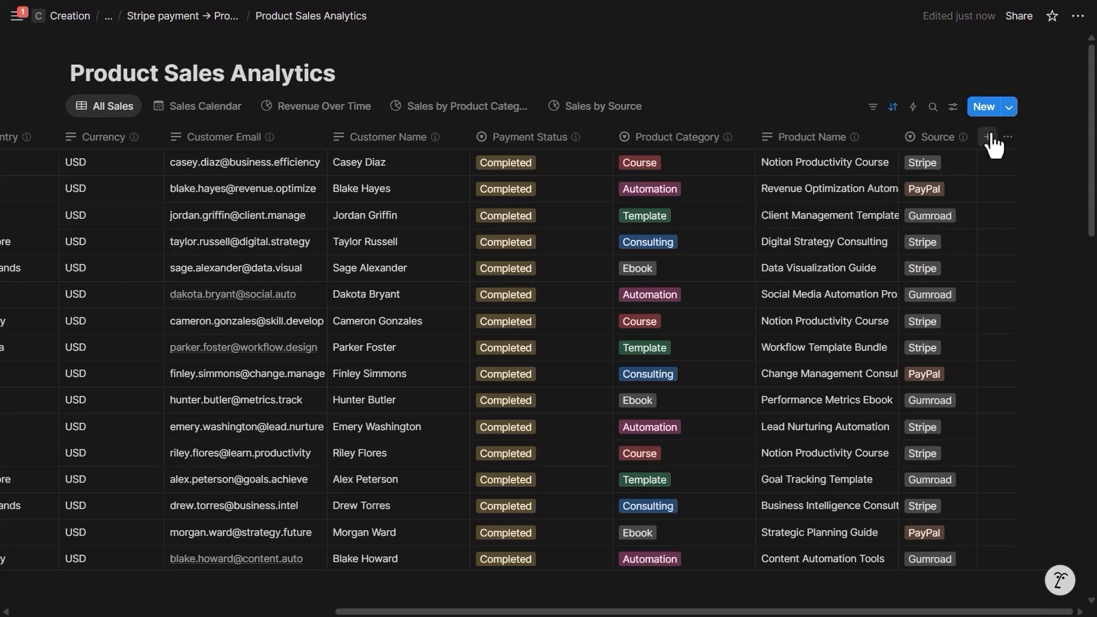
Step: View the actions available for the Product Sales Analytics database page
scroll(675, 262, left, 8)
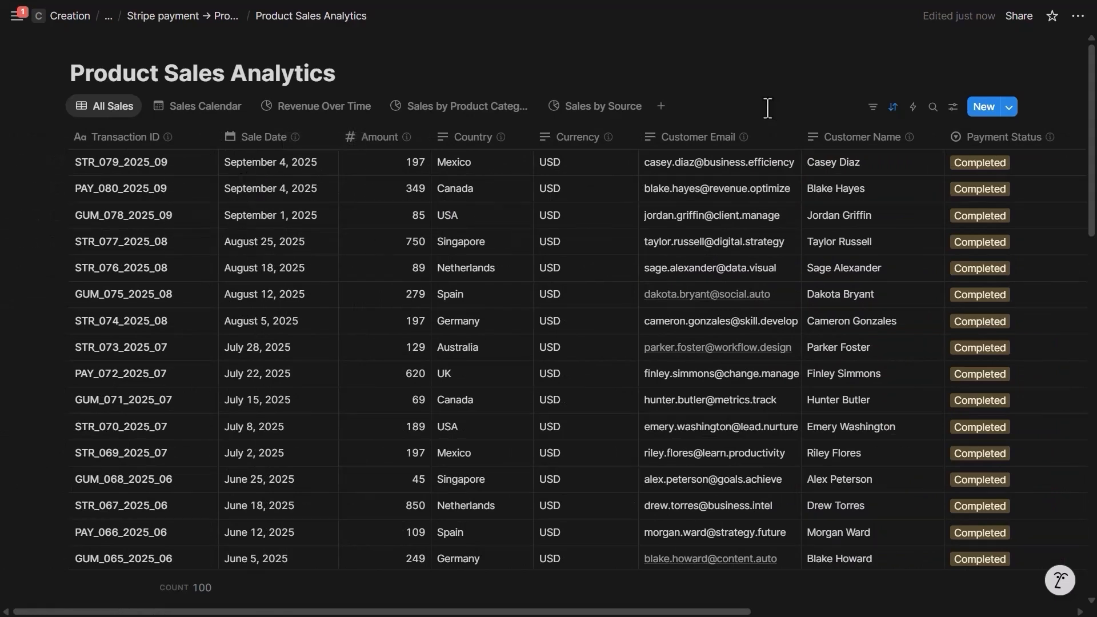
click(1078, 16)
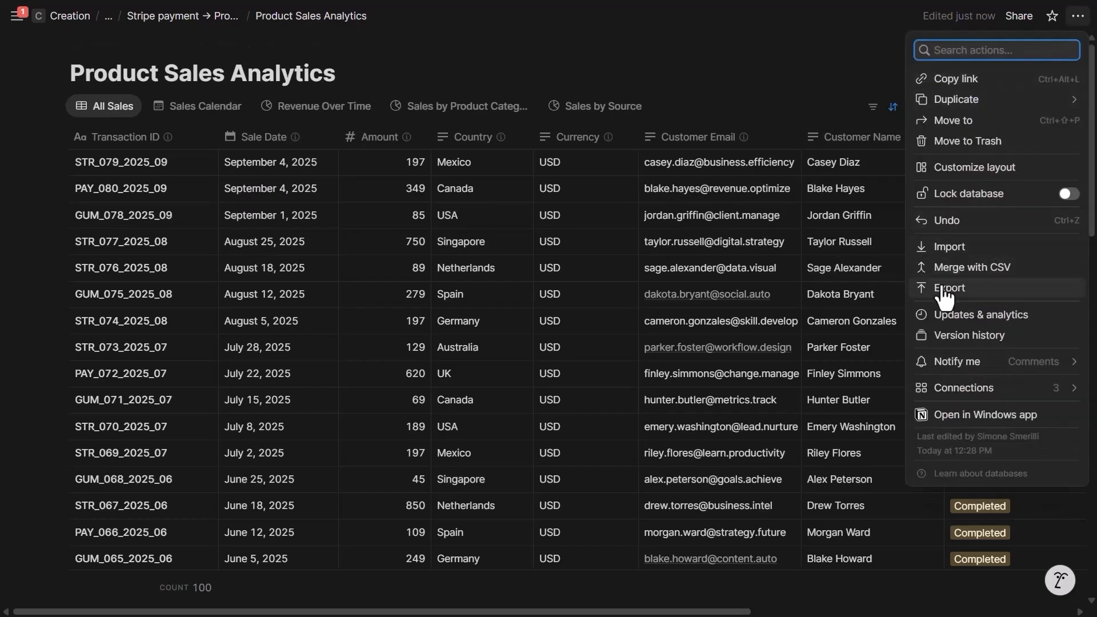
click(577, 149)
Step: Check the first sale's date, amount, source and product name in the All Sales table
click(256, 165)
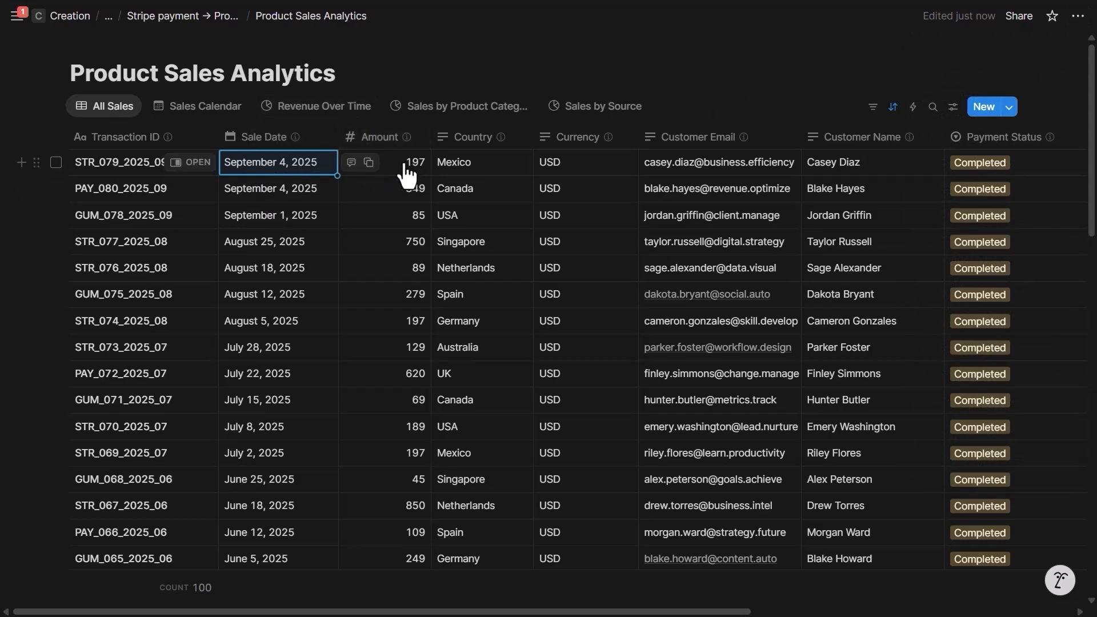
click(420, 172)
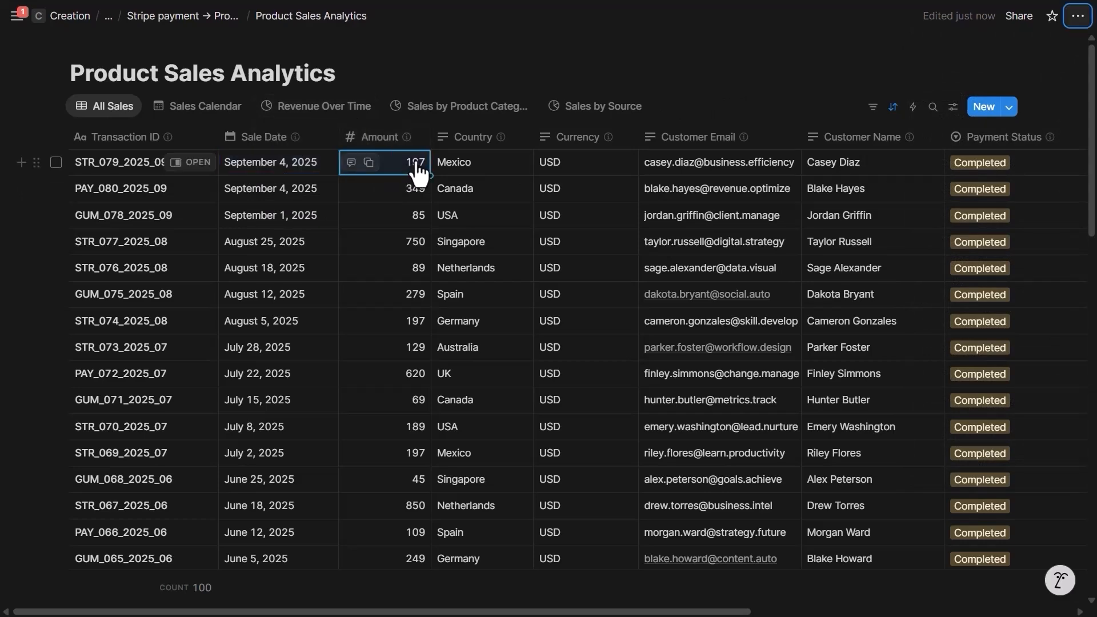
scroll(417, 172, right, 8)
click(914, 172)
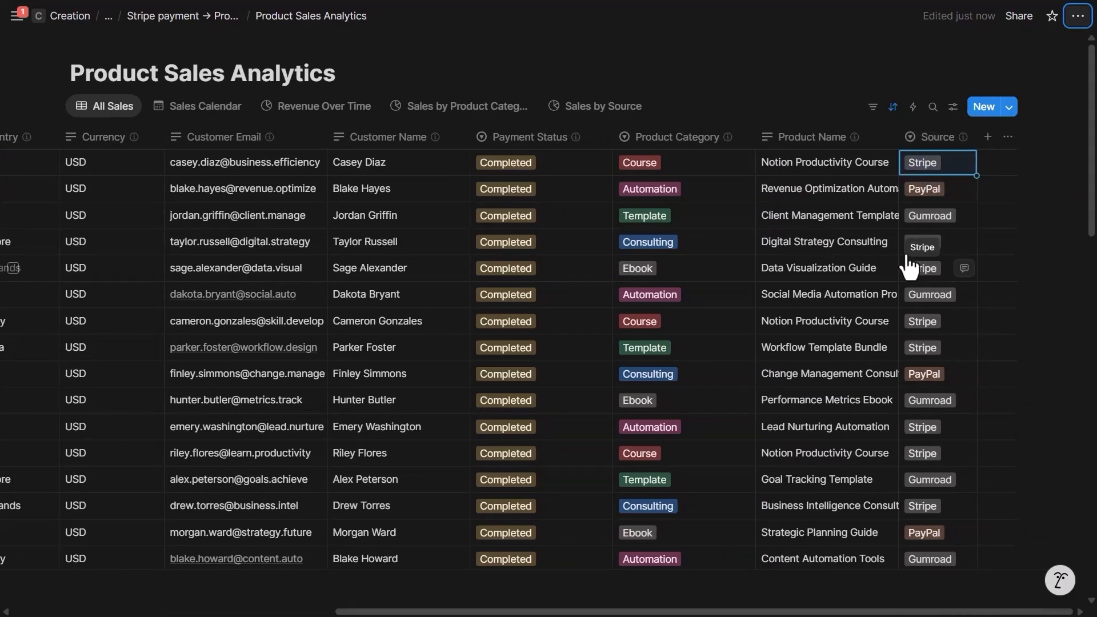
click(793, 171)
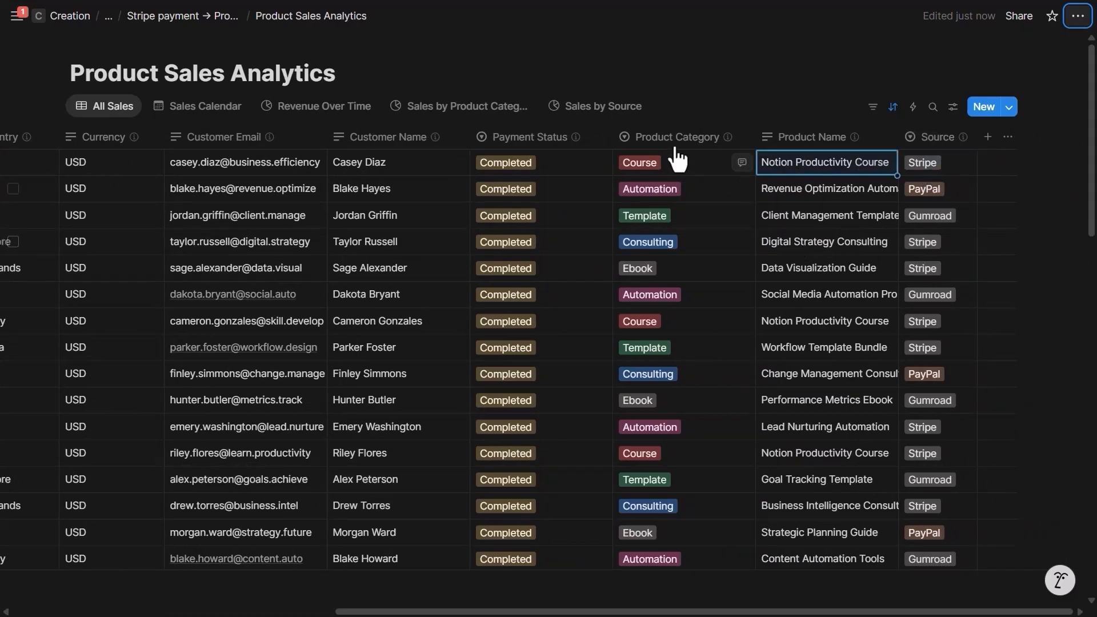
click(750, 107)
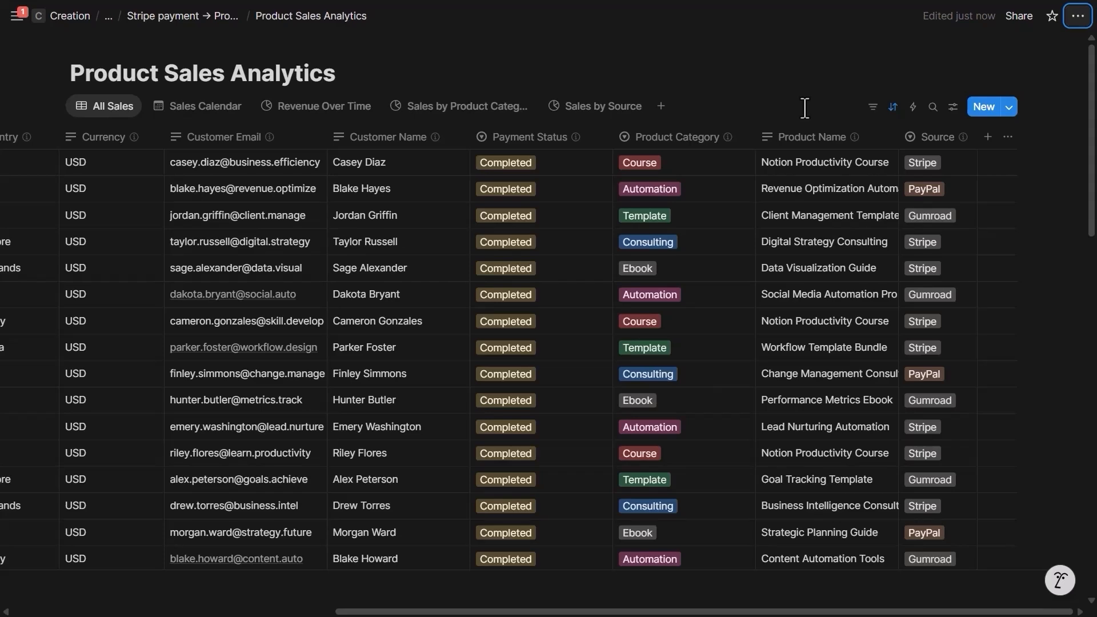
scroll(765, 220, left, 10)
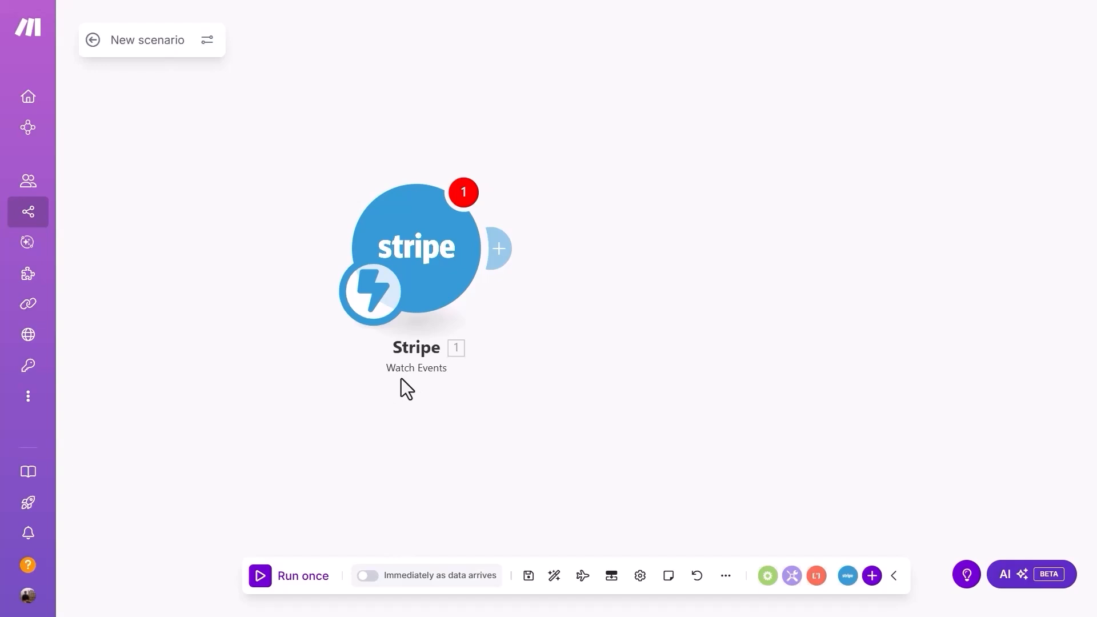
Step: Start a new webhook named "Stripe sales" for the Stripe Watch Events module
click(894, 575)
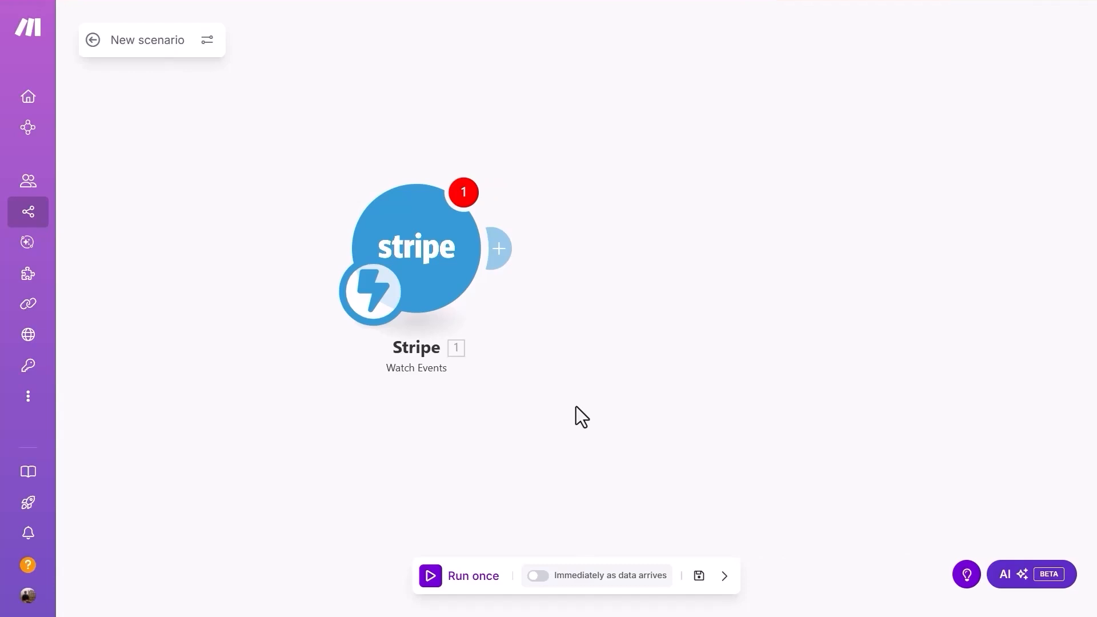
click(429, 265)
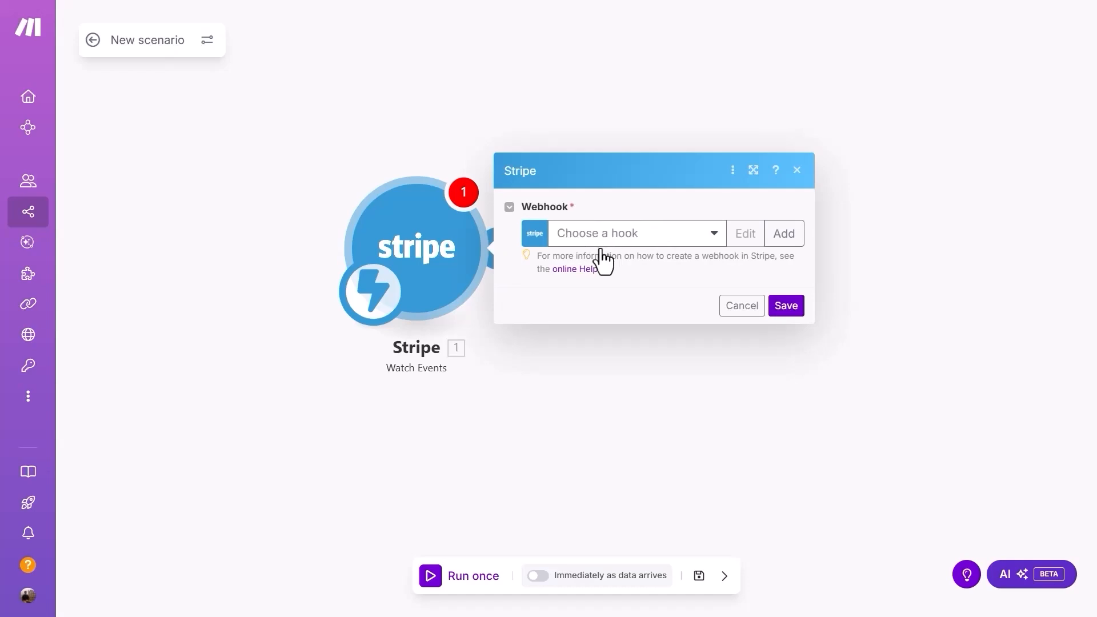
click(783, 233)
drag(621, 152, 473, 157)
text(Stripe sales)
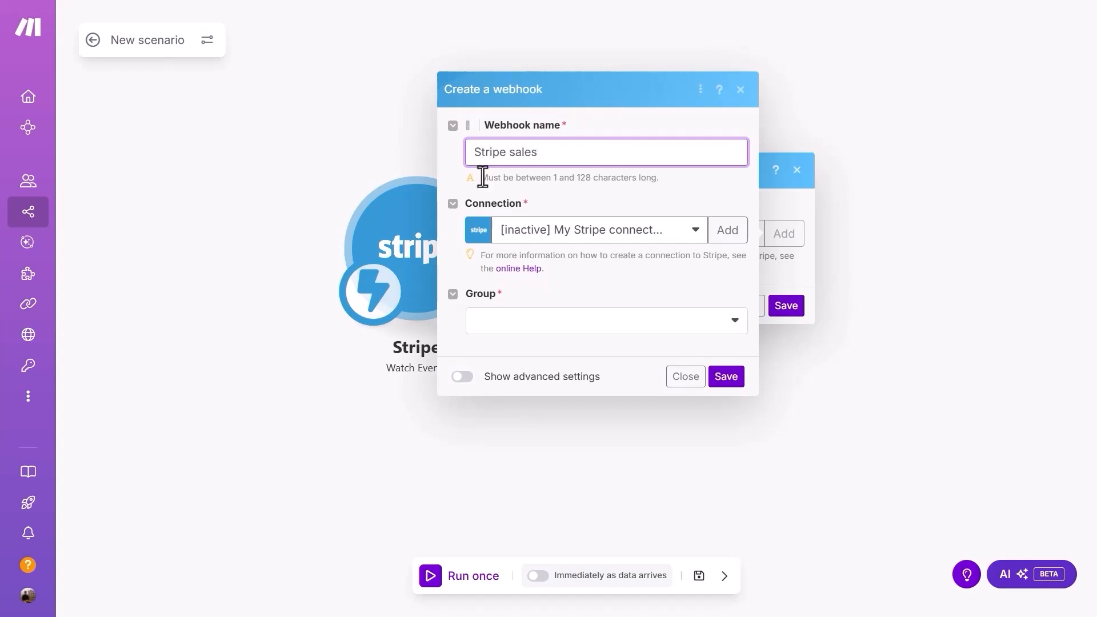
click(483, 177)
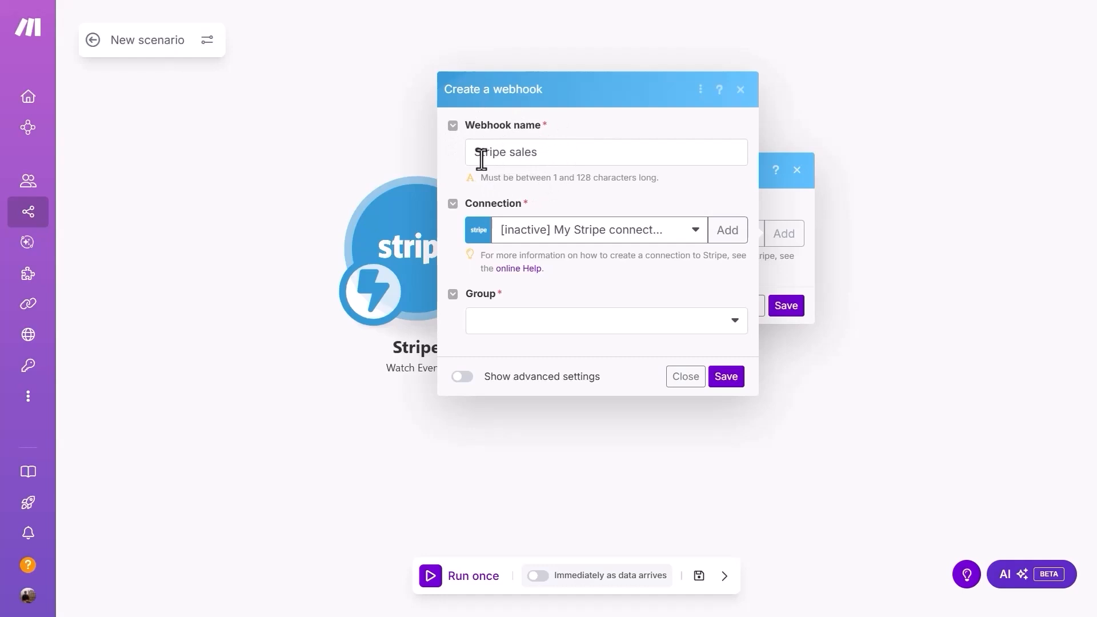
Step: Start a new Stripe connection for the webhook and try the Stripe OAuth connection type
click(726, 231)
click(843, 234)
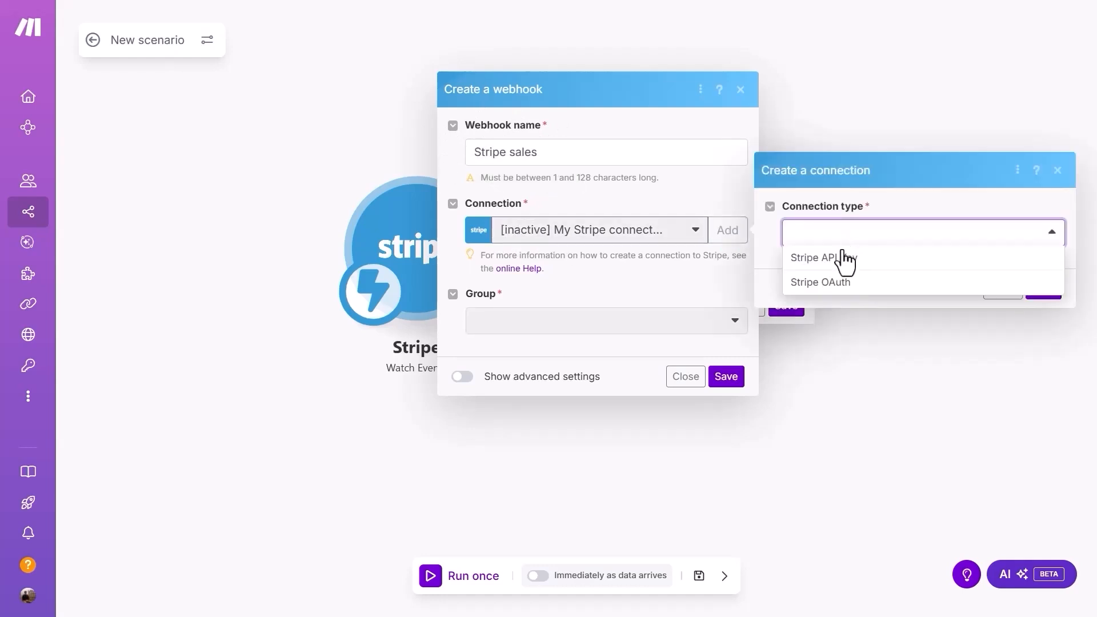
click(843, 260)
click(852, 151)
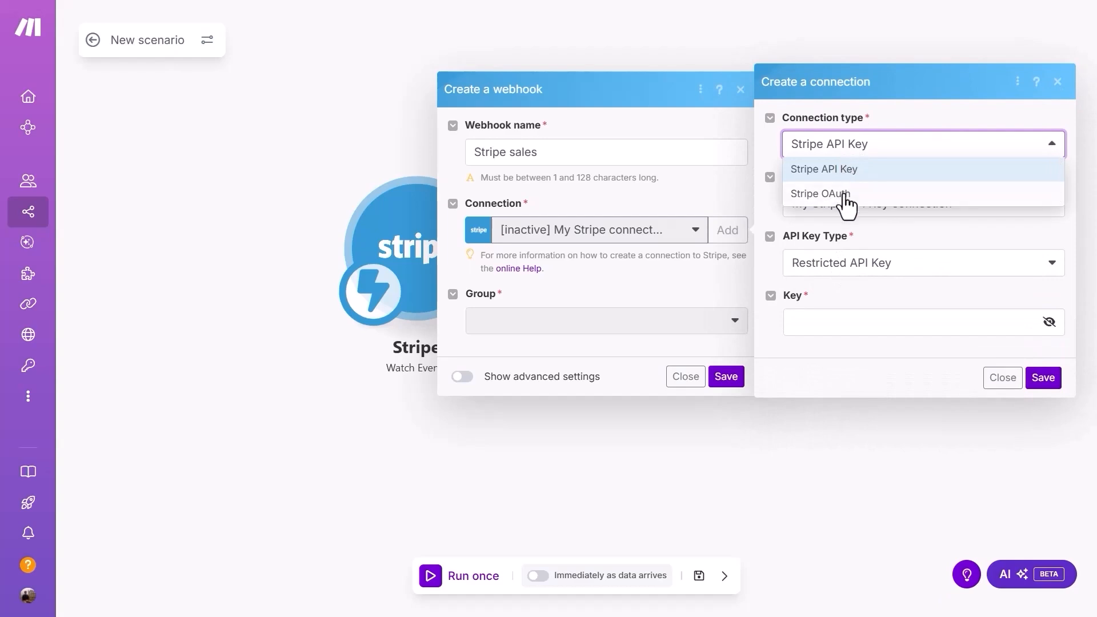
click(844, 194)
drag(792, 264, 954, 264)
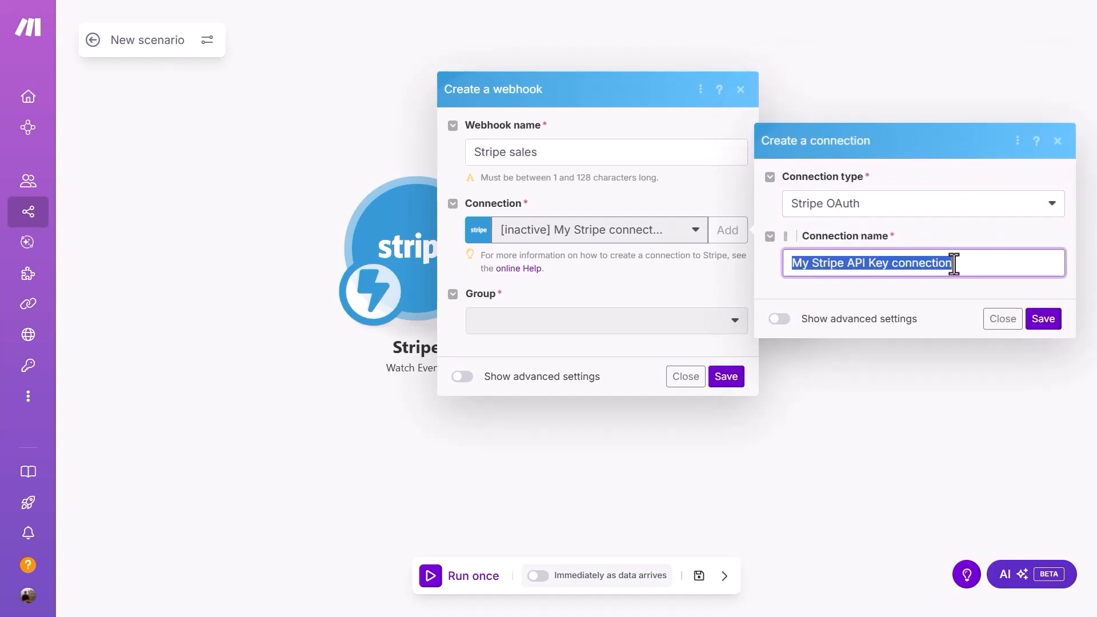
Step: Change the new connection's type to Stripe API Key and inspect the API key type options, keeping Restricted API Key
click(845, 208)
click(843, 227)
drag(796, 205, 961, 205)
click(852, 267)
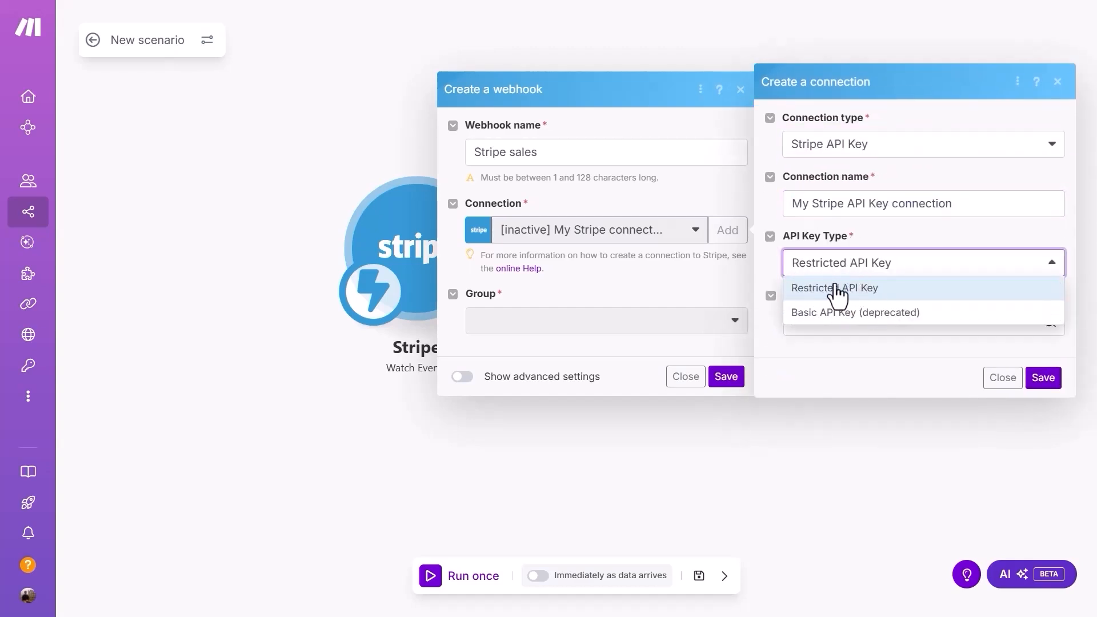
click(847, 281)
click(833, 320)
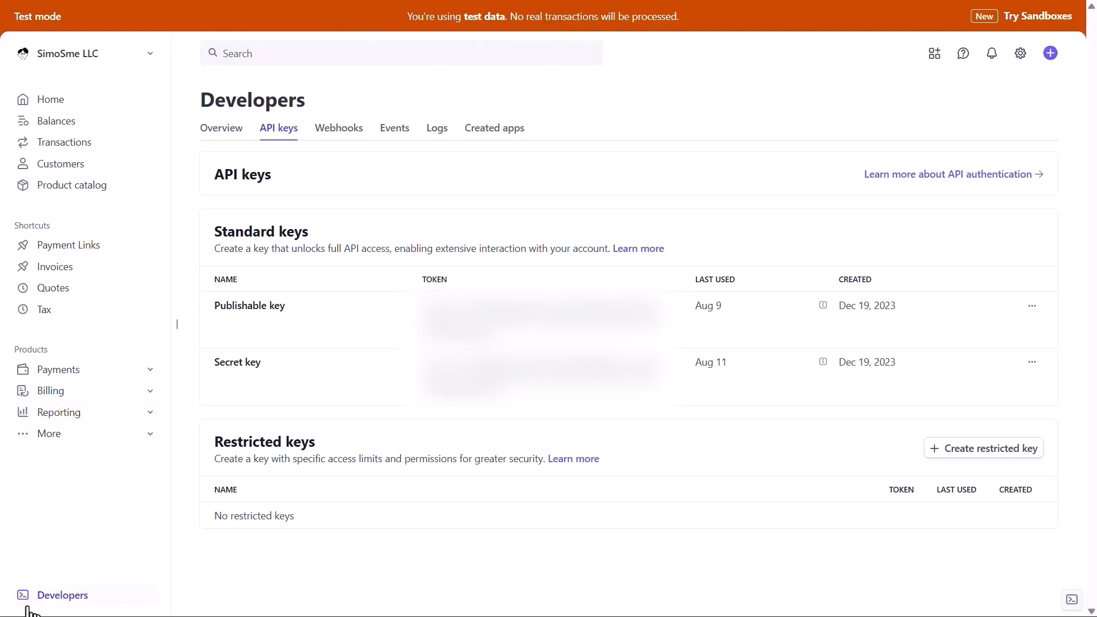
Step: Open the API keys page in the Developers section of the Stripe dashboard
click(77, 604)
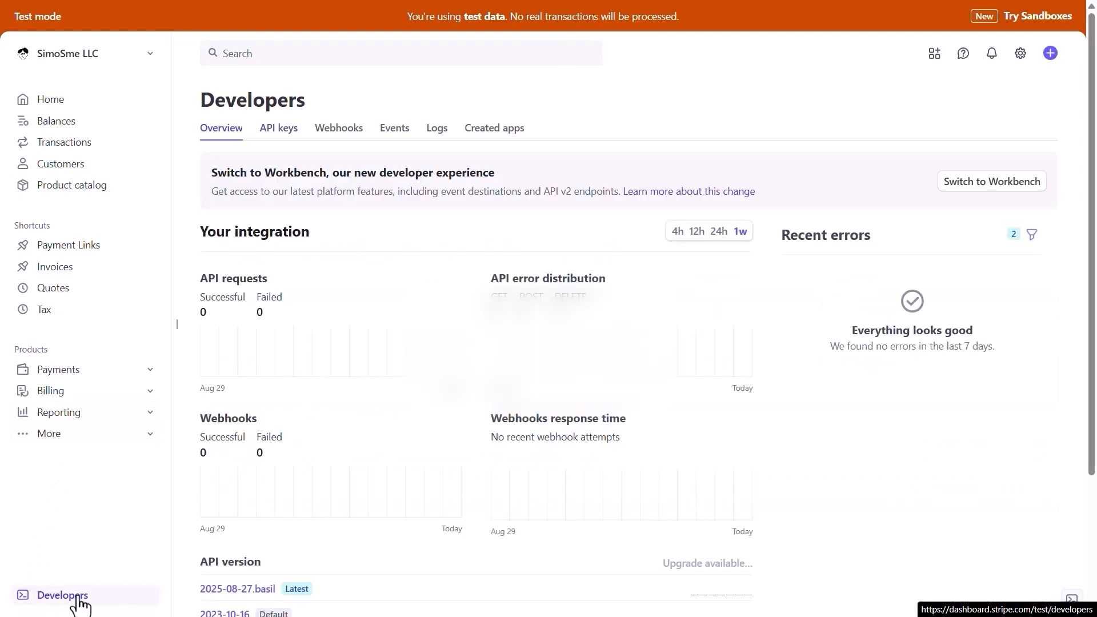
click(282, 132)
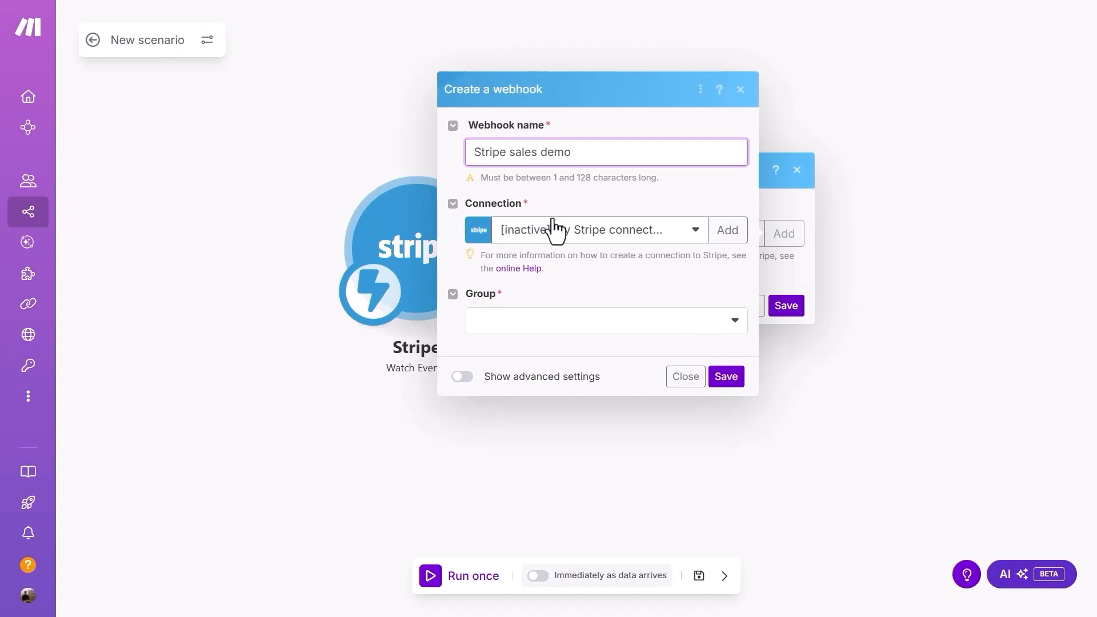
Step: In Make, set the webhook's connection to StripeTestModeSimoSmeLLC and its event group to Checkout
click(556, 228)
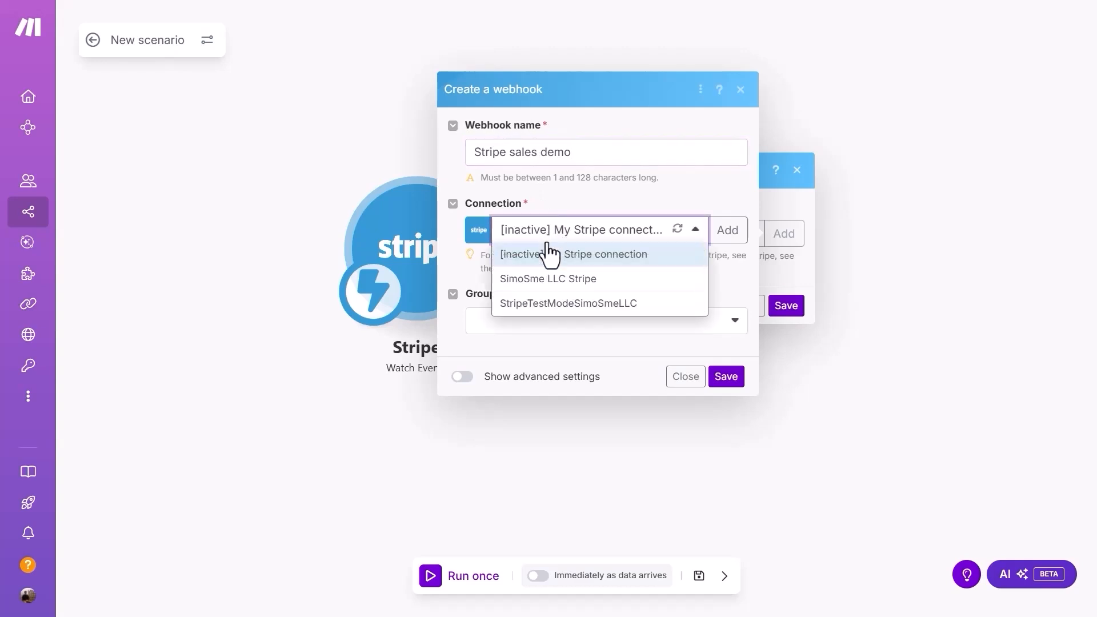
click(544, 304)
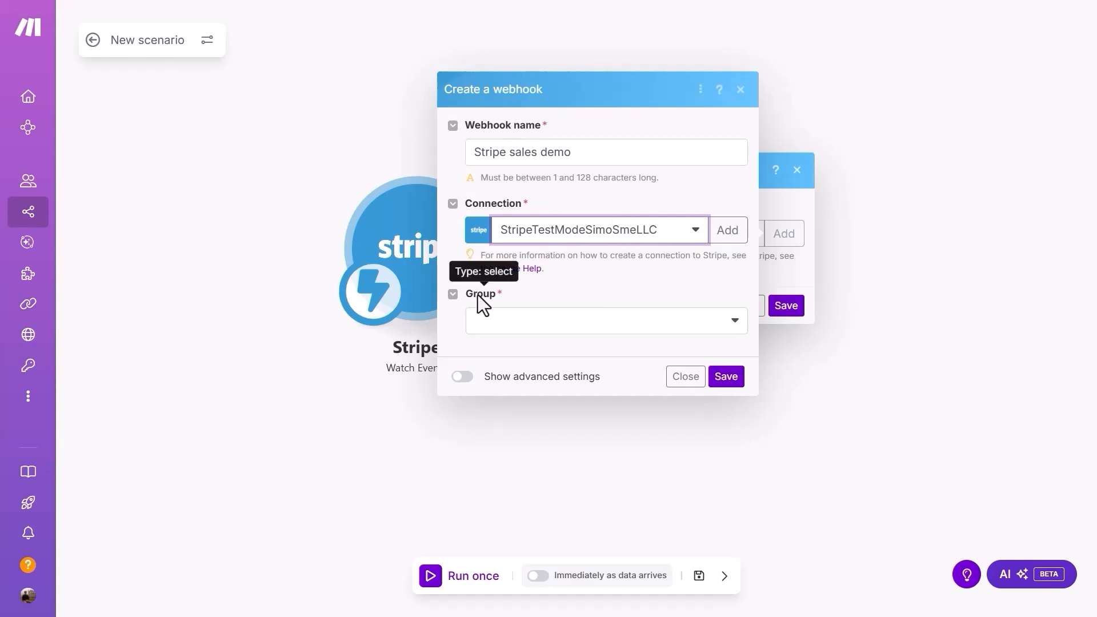
click(546, 325)
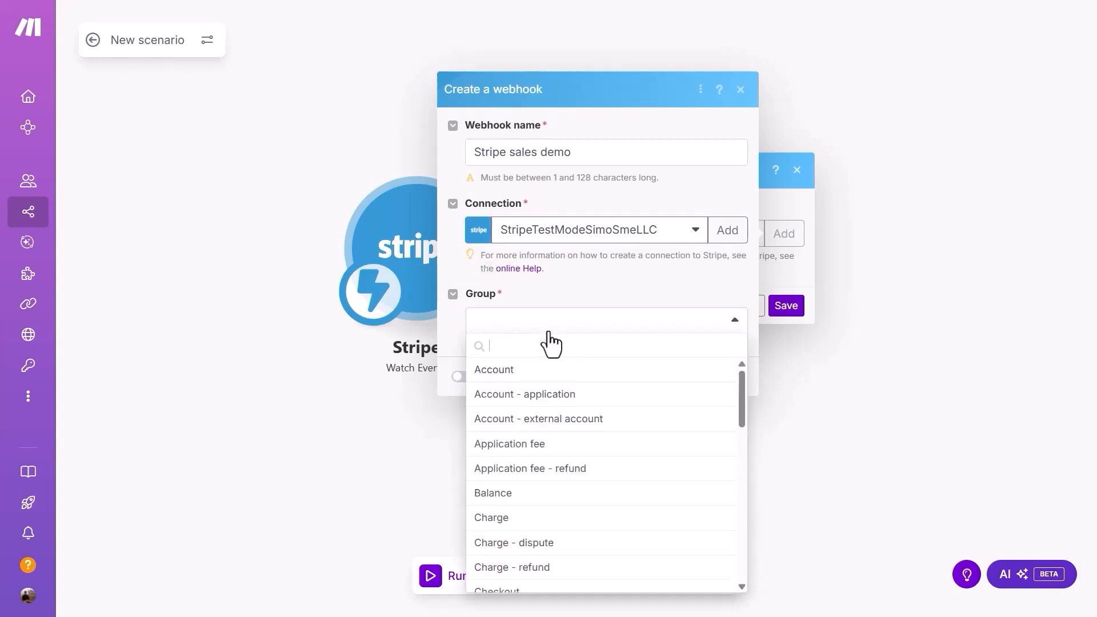
text(check)
click(492, 371)
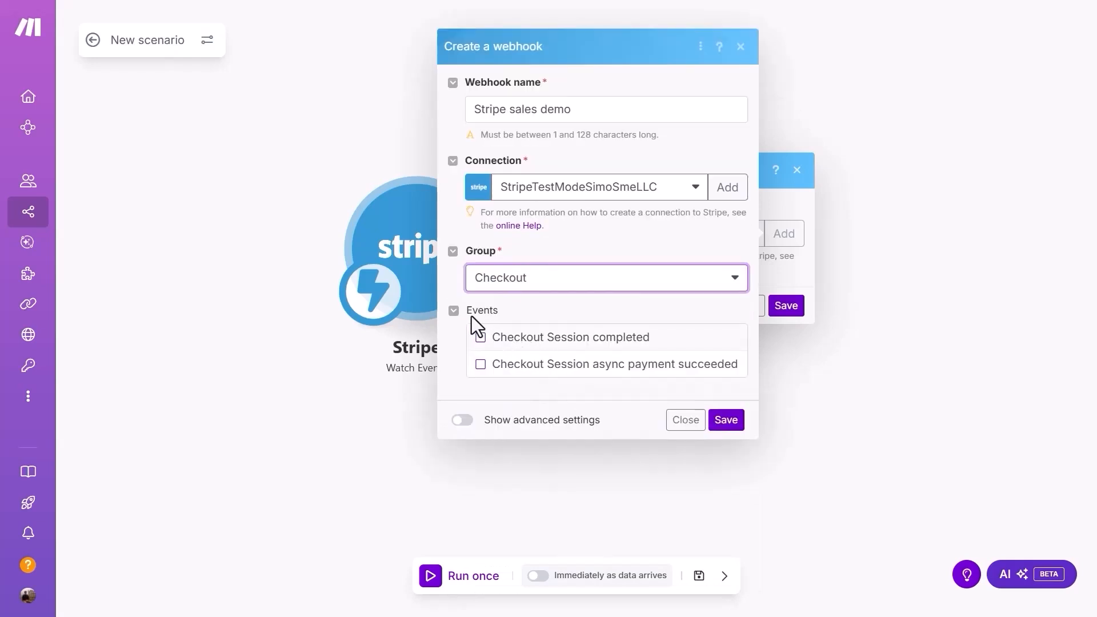
Step: Limit the webhook to the Checkout Session completed event, save it, and run the Stripe Watch Events trigger
click(493, 343)
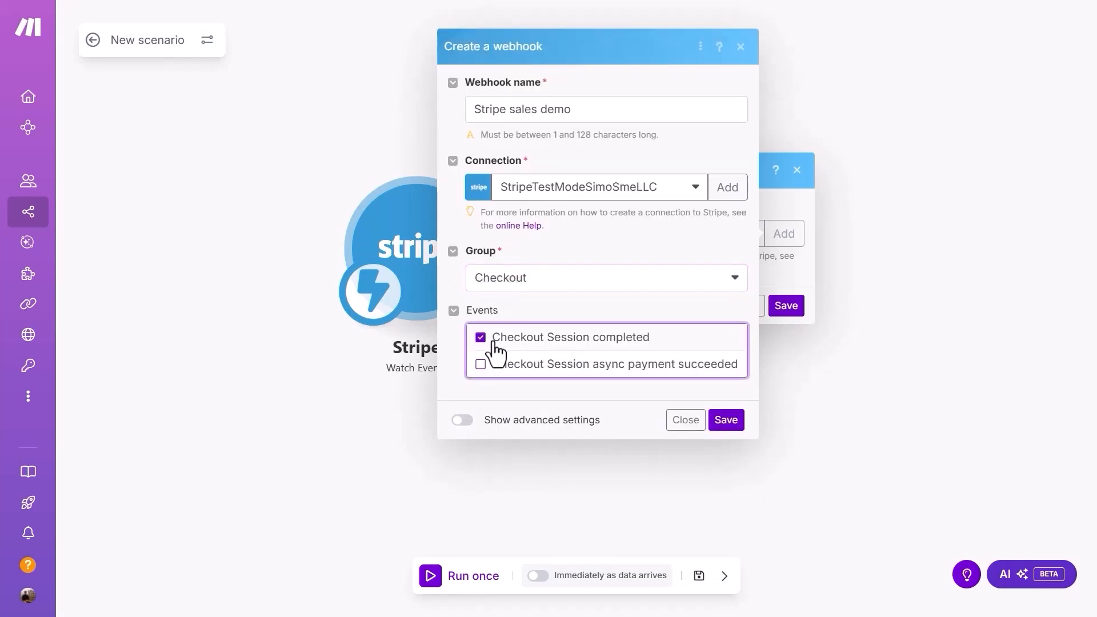
click(726, 423)
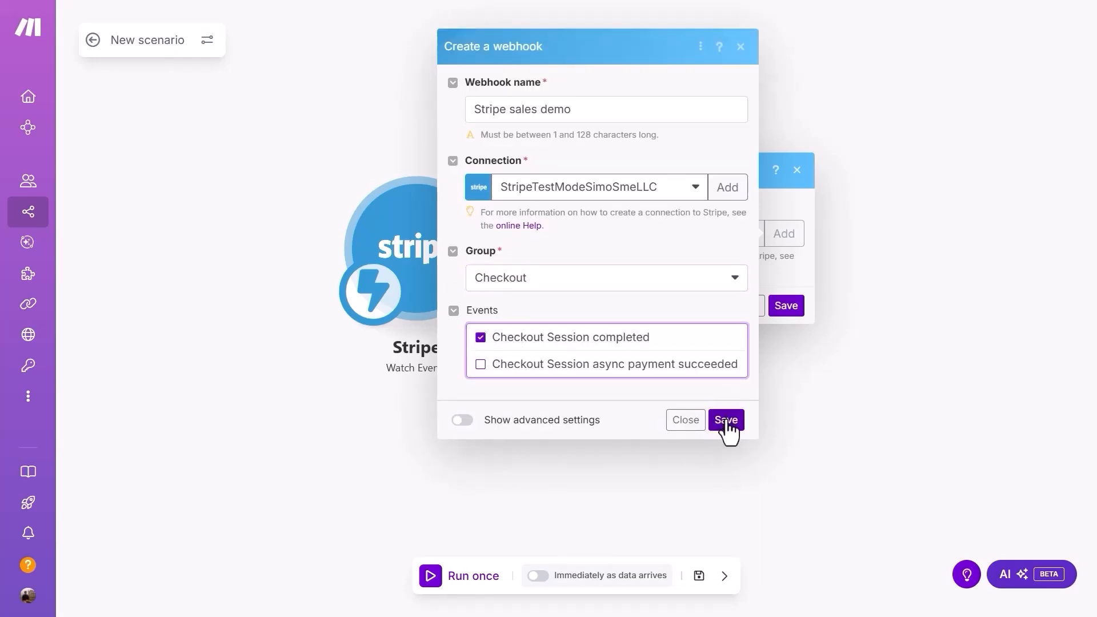
click(815, 422)
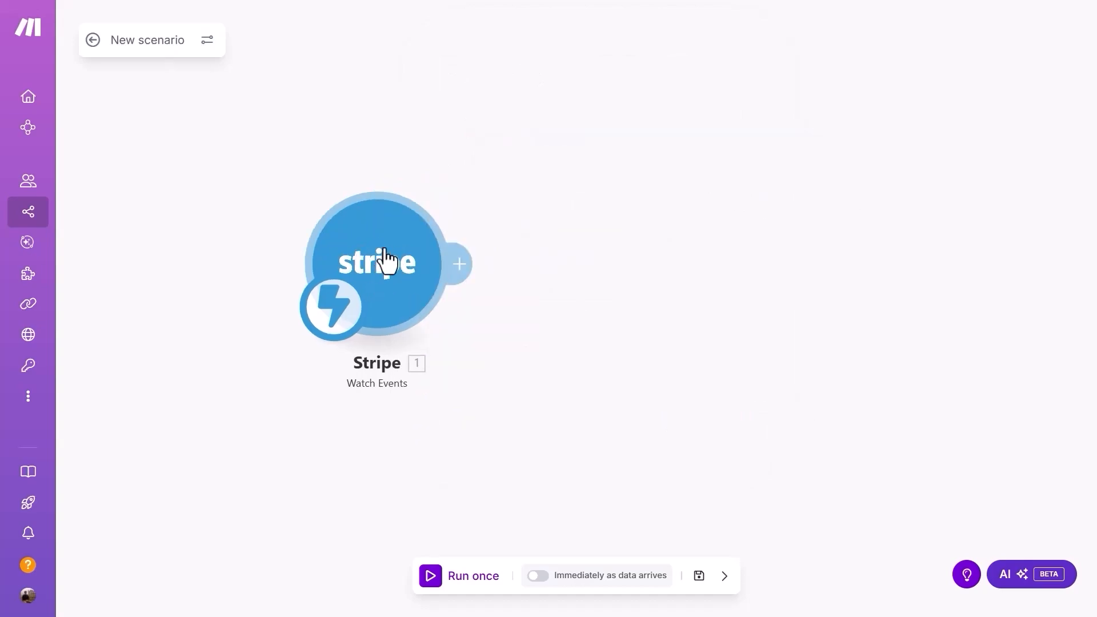
right_click(378, 251)
click(405, 284)
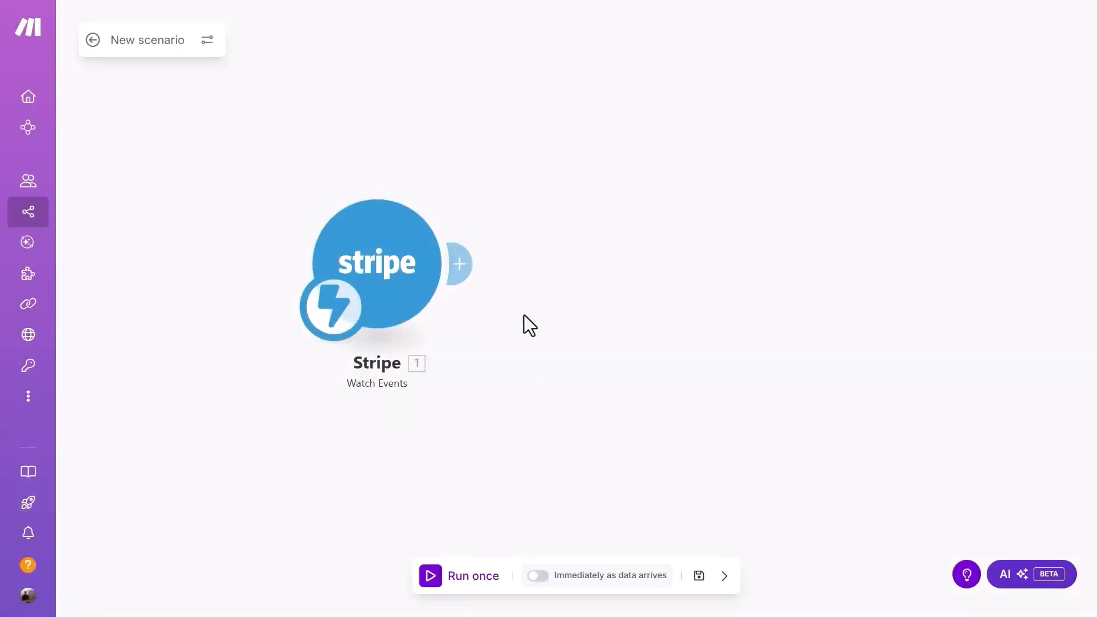
Step: Open the checkout page of the "test" payment link from the Stripe dashboard and fill in the contact email
key(ctrl+Tab)
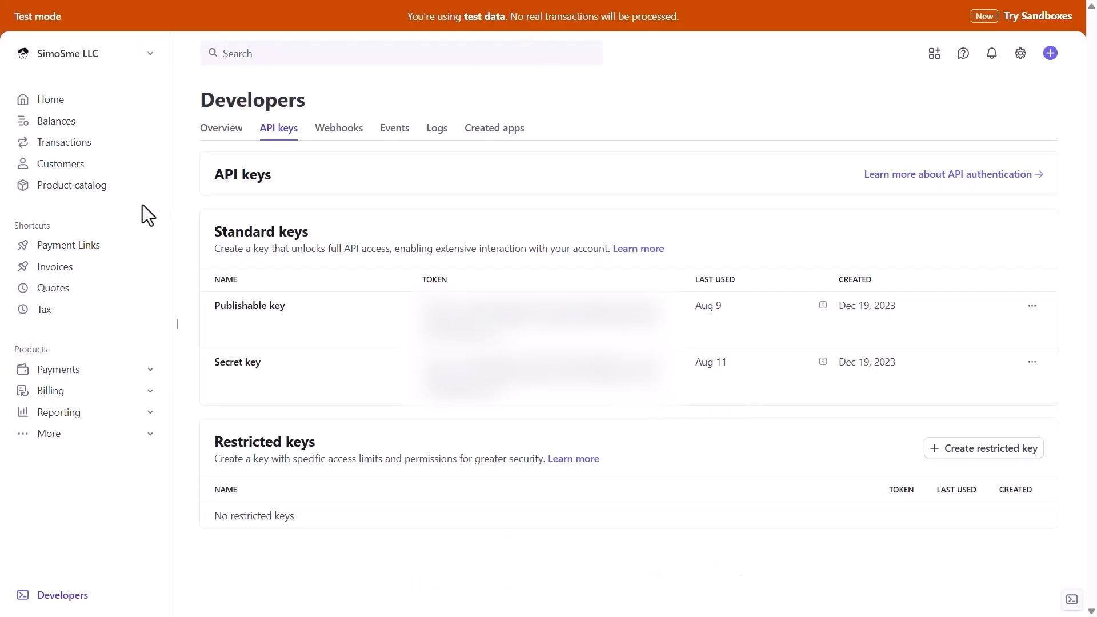
click(86, 246)
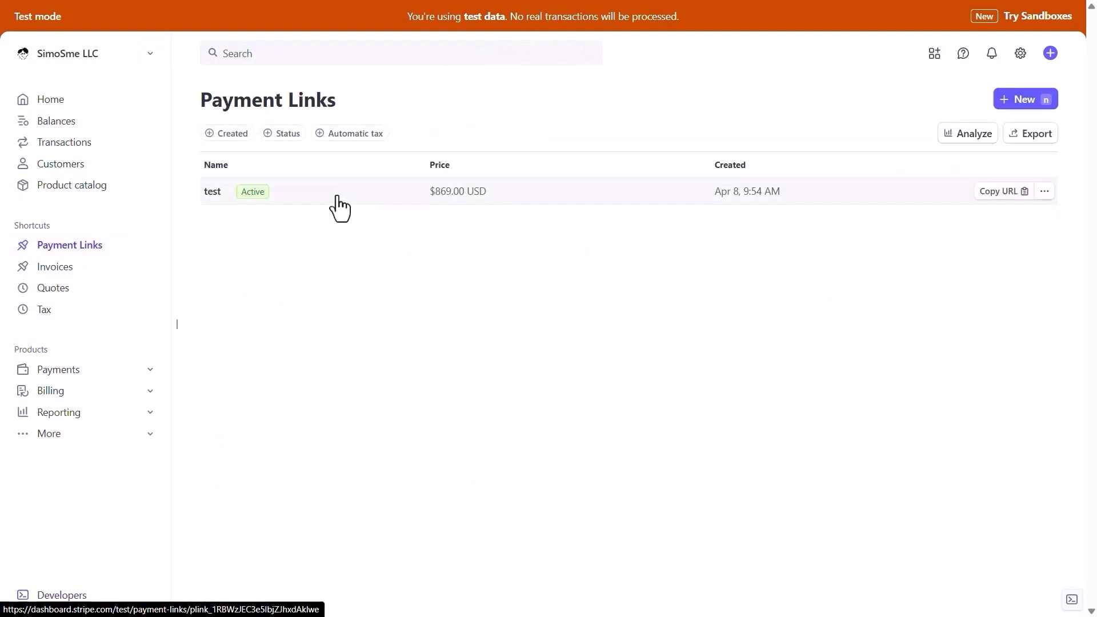
click(996, 191)
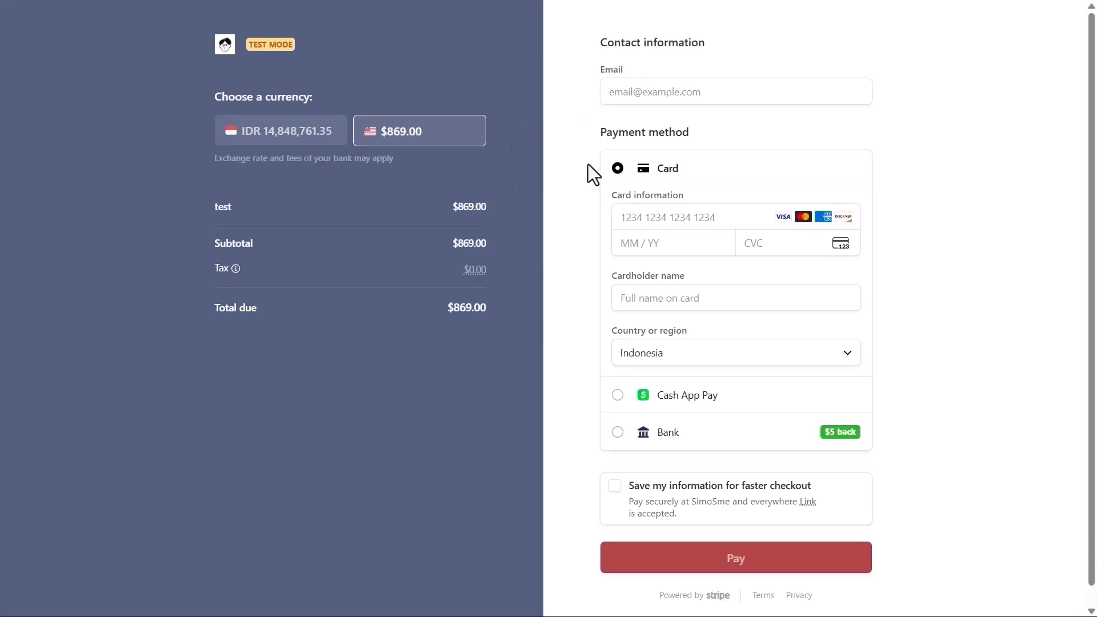
click(655, 95)
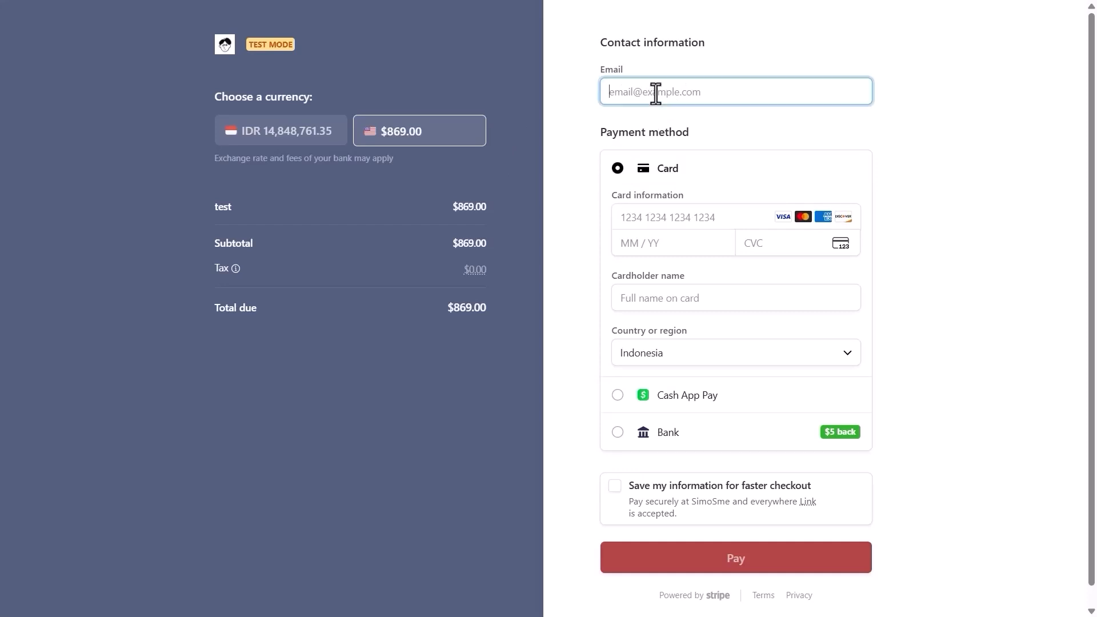
key(ctrl+v)
Step: Copy the Visa test card number from Stripe's testing documentation into the checkout form's card number field
key(ctrl+t)
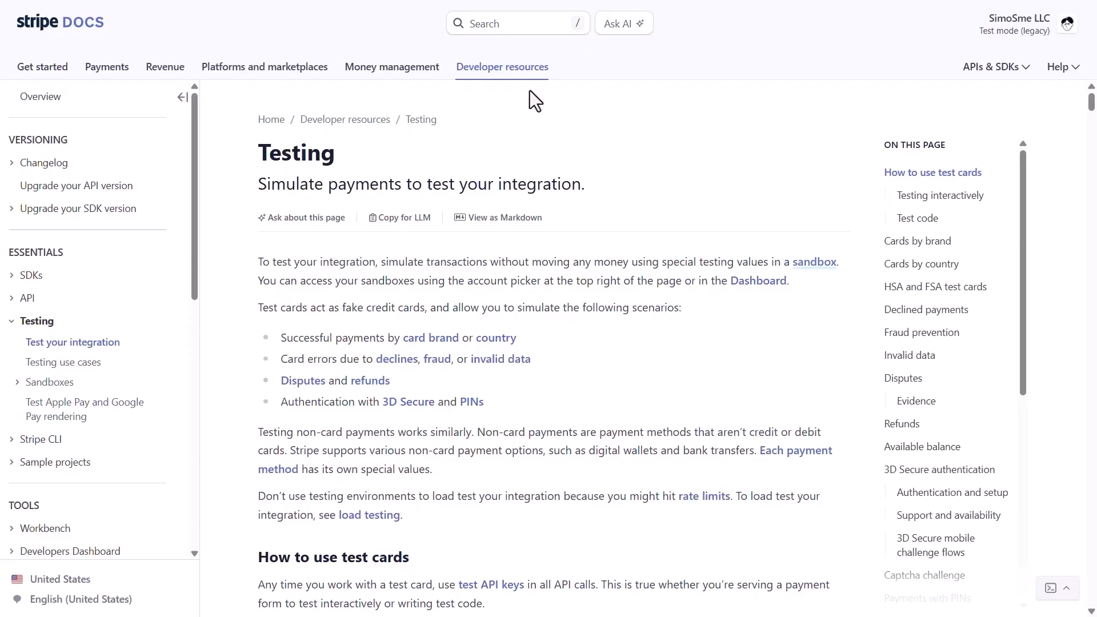
scroll(447, 211, down, 15)
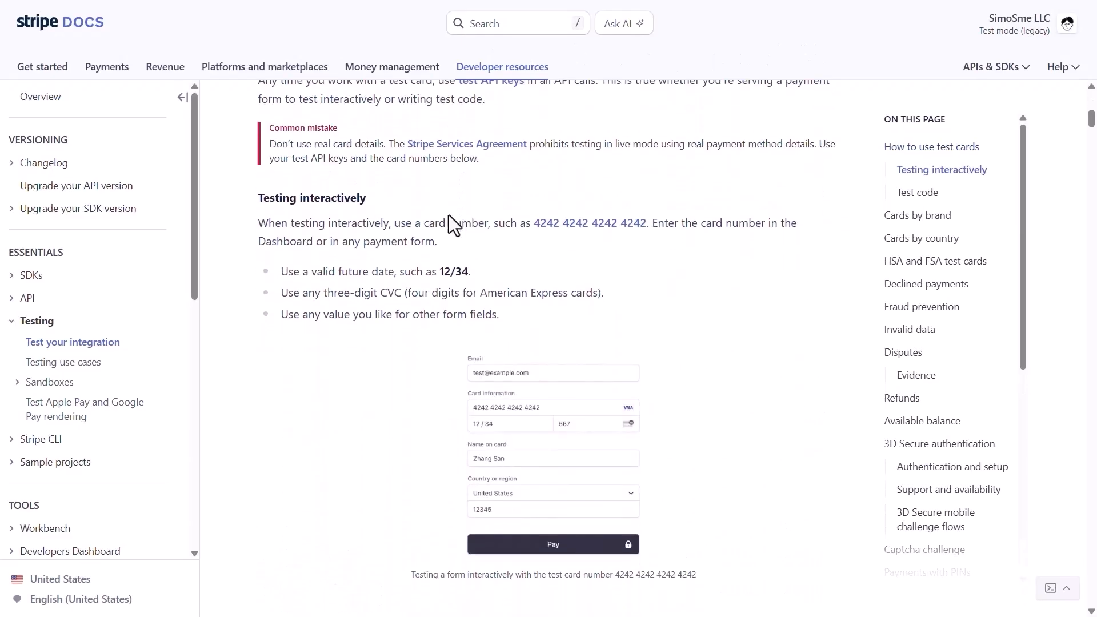
scroll(447, 215, down, 9)
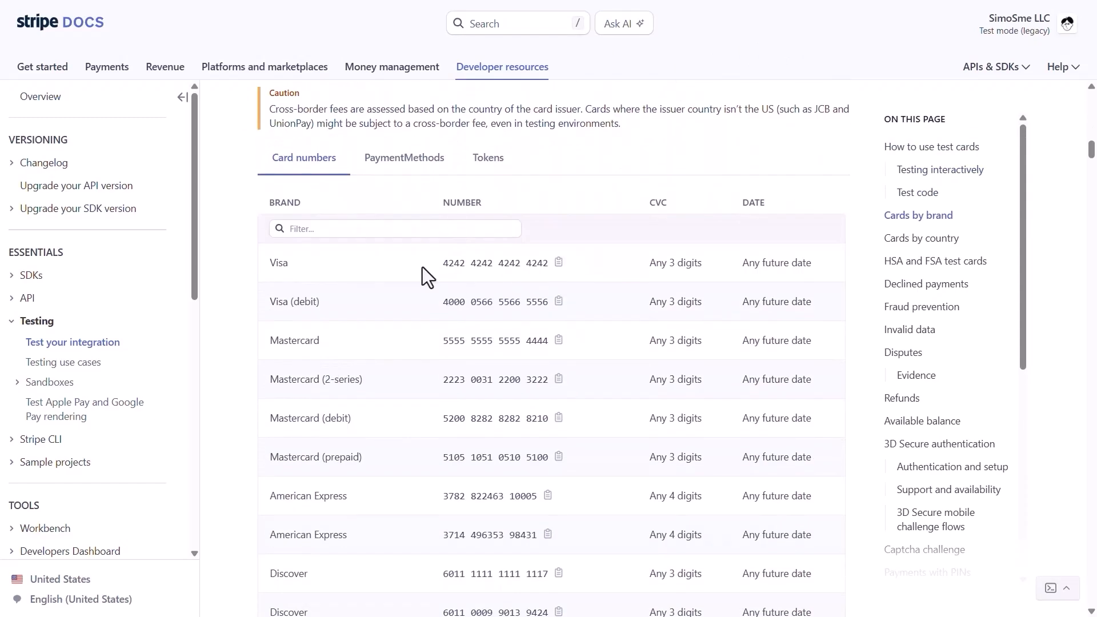
click(558, 263)
key(alt+Tab)
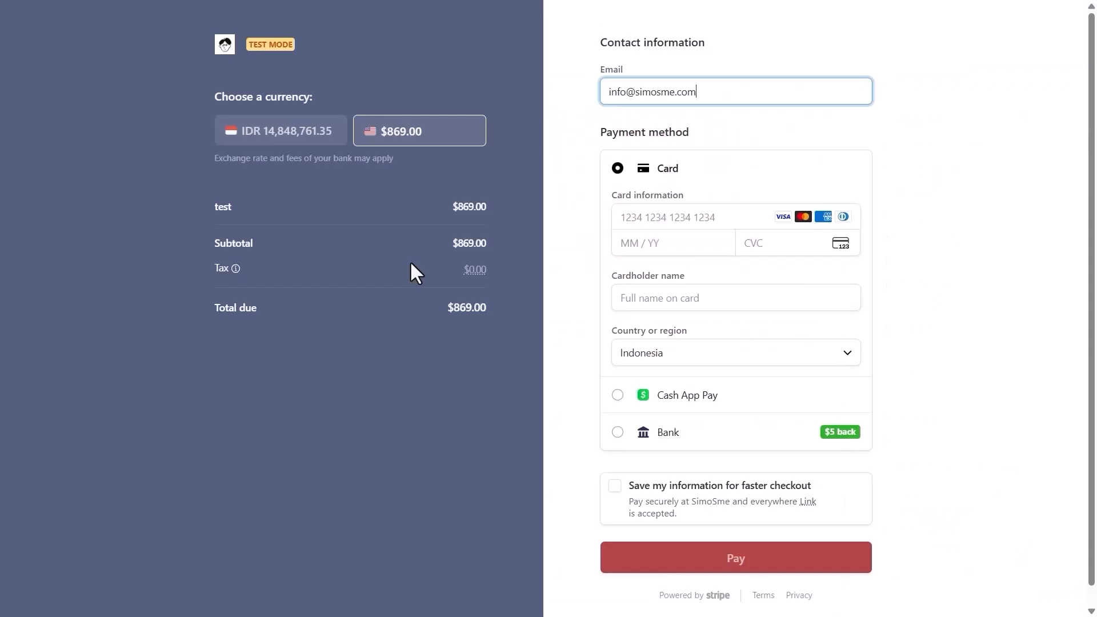
click(692, 227)
key(ctrl+v)
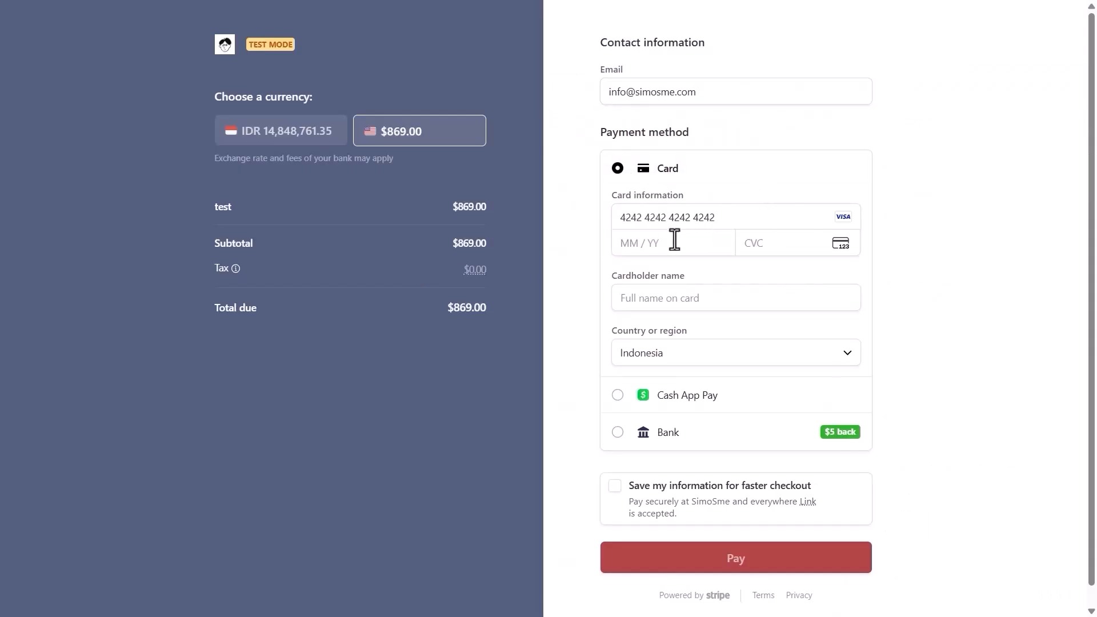
Step: Fill in the card's expiry date, security code, cardholder name and a United States billing address, and submit the test payment
click(654, 244)
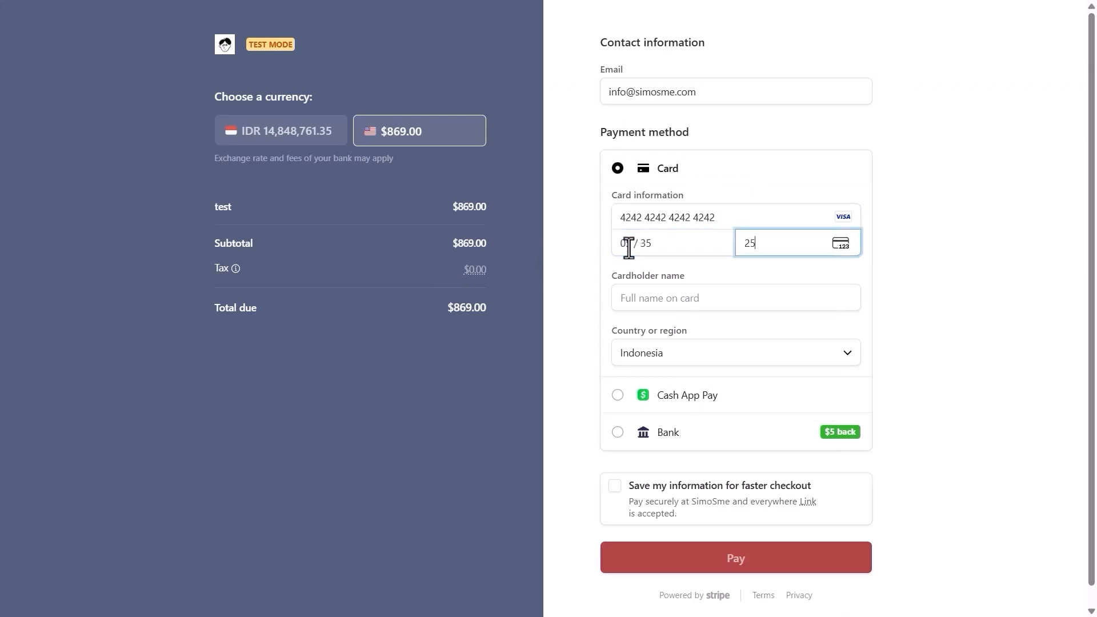
click(651, 297)
text(SimoTest)
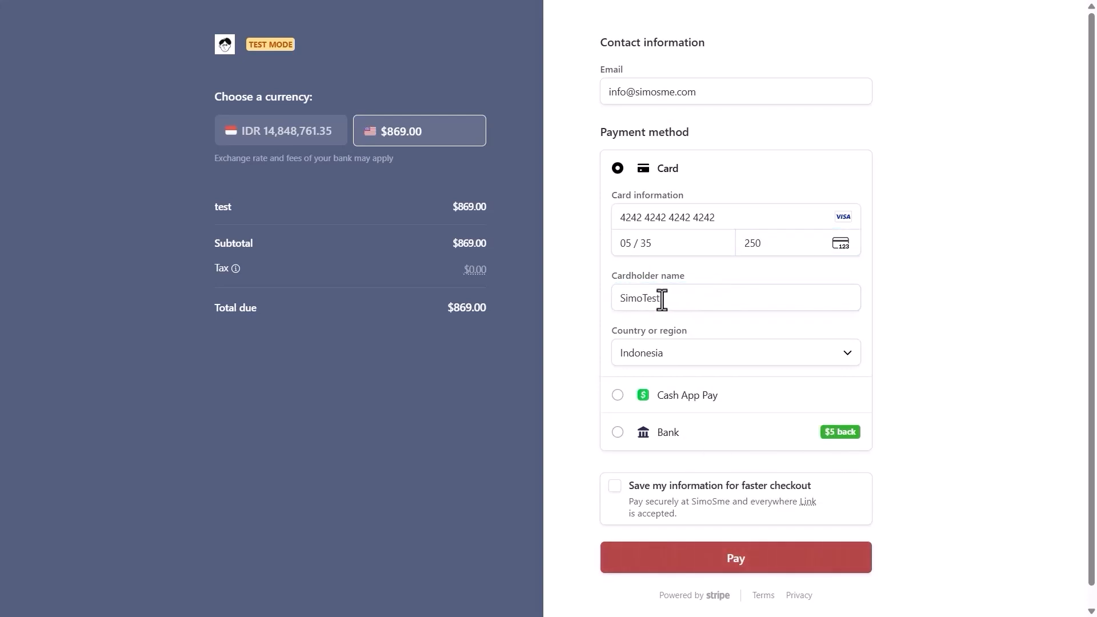
click(672, 352)
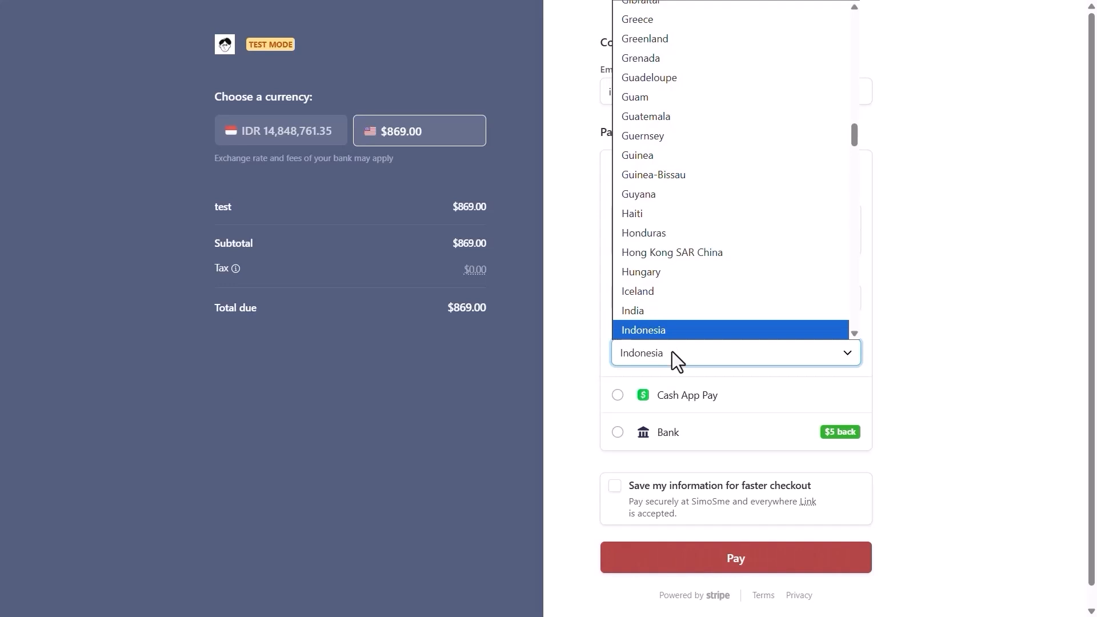
key(u)
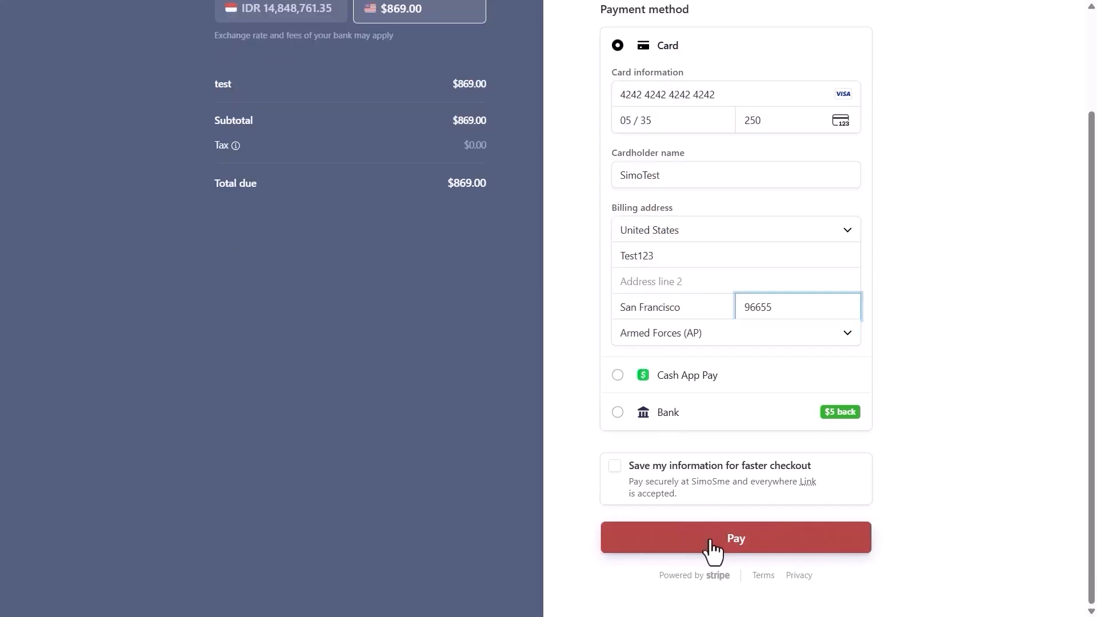
click(711, 545)
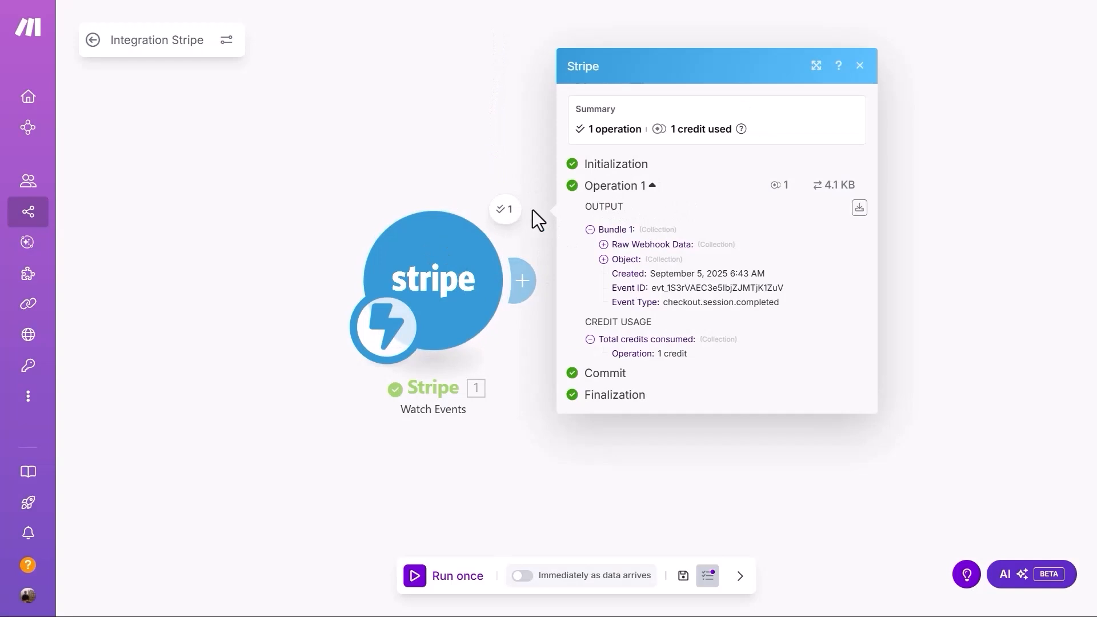
Step: In Make, examine the Stripe module's output bundle, including the checkout session fields inside its Object collection
drag(527, 362, 460, 332)
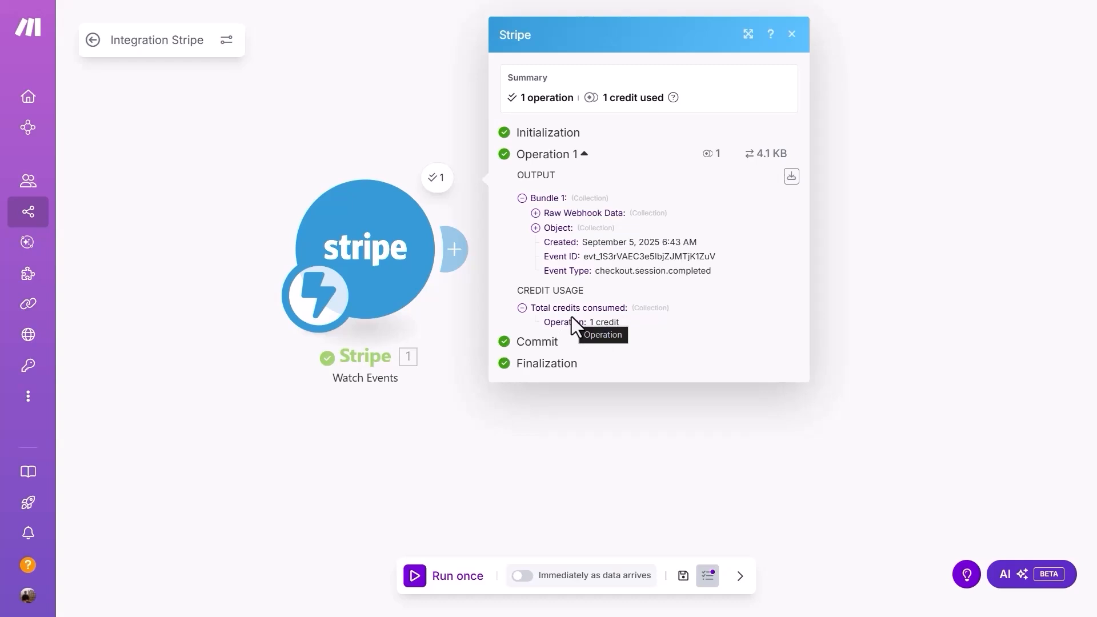
click(578, 216)
click(585, 207)
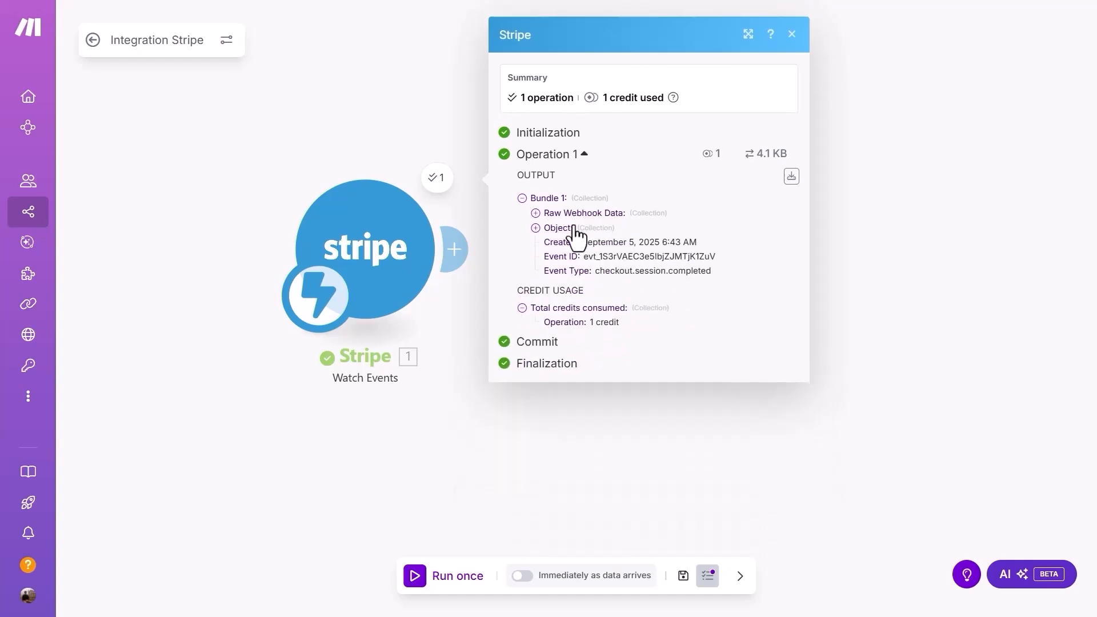
click(576, 223)
scroll(629, 243, down, 1)
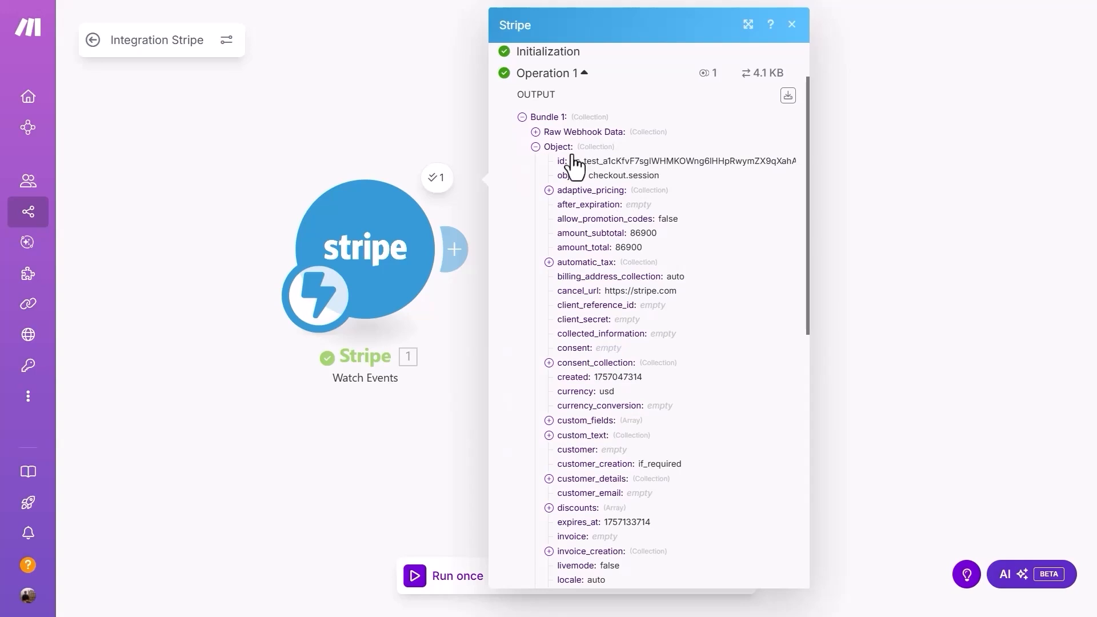
drag(571, 160, 641, 176)
scroll(657, 166, down, 1)
click(647, 176)
click(642, 177)
scroll(642, 178, down, 6)
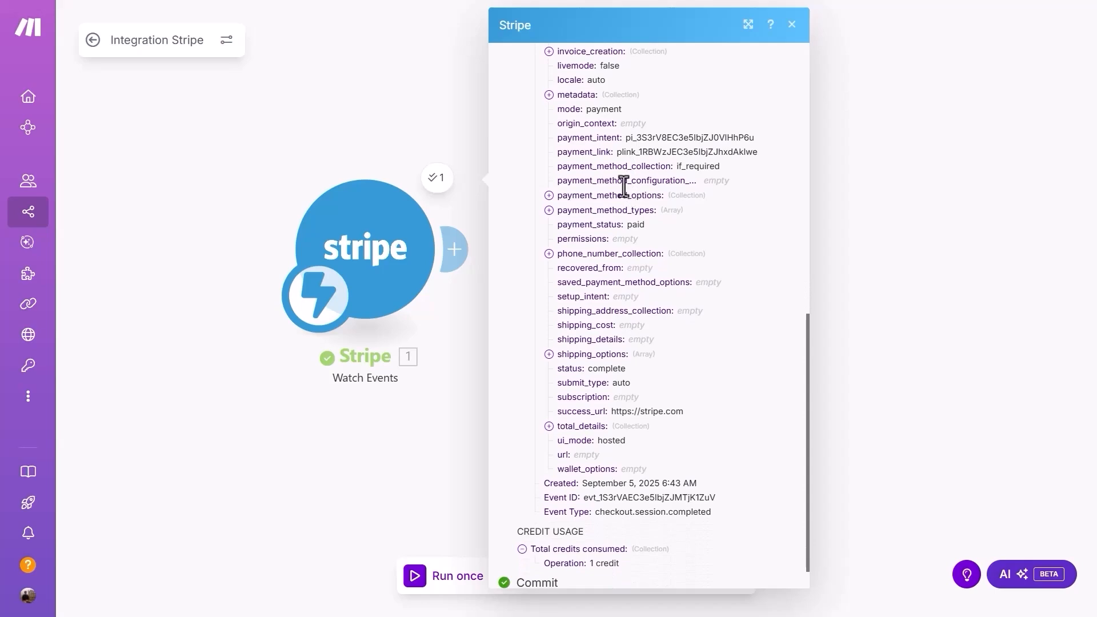
scroll(633, 260, up, 9)
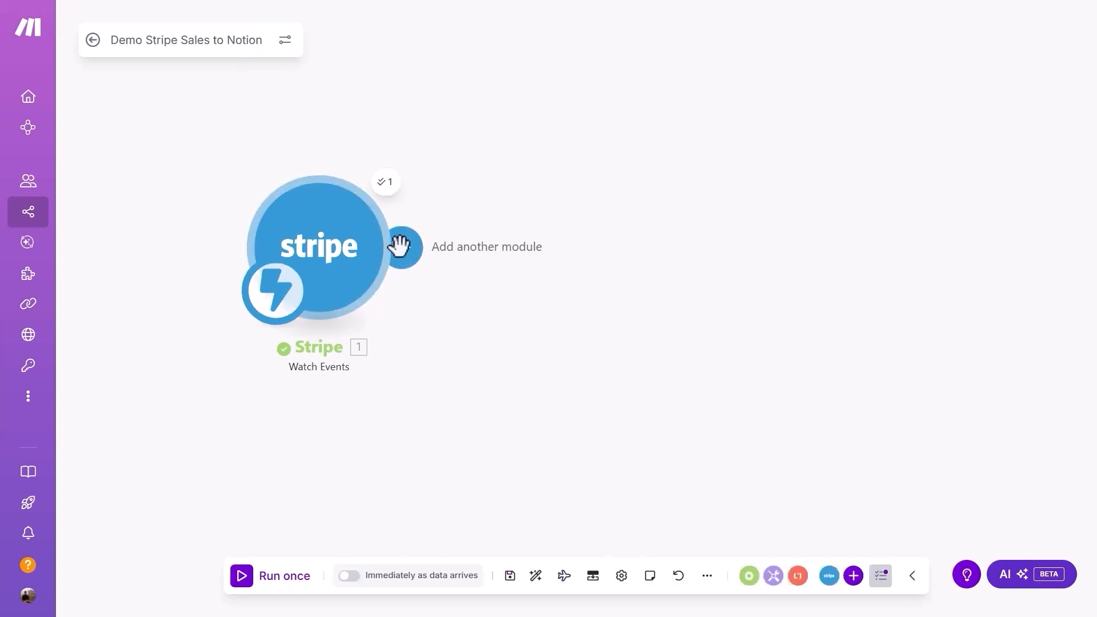
click(385, 183)
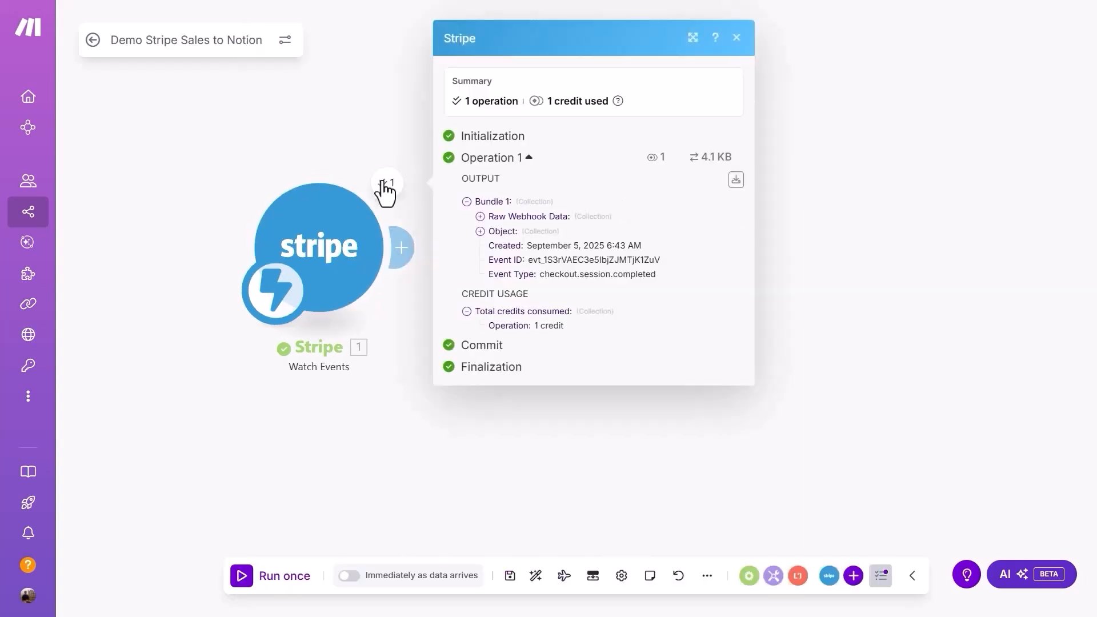
click(824, 243)
Step: Add a Notion Create a Database Item module and connect it after the Stripe Watch Events module
click(830, 577)
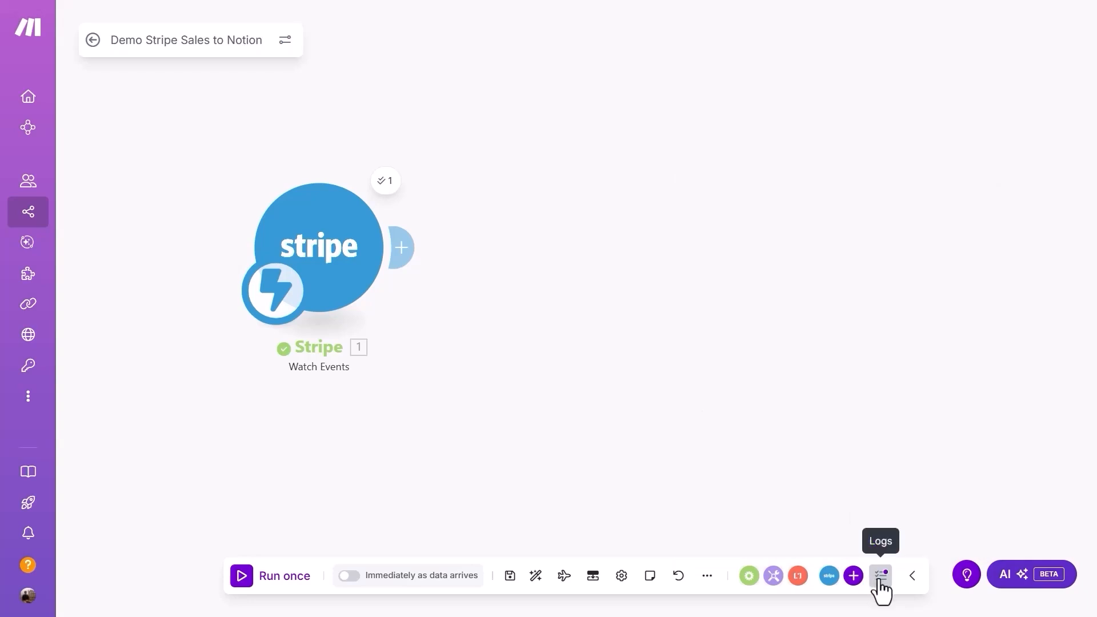
click(853, 575)
click(774, 296)
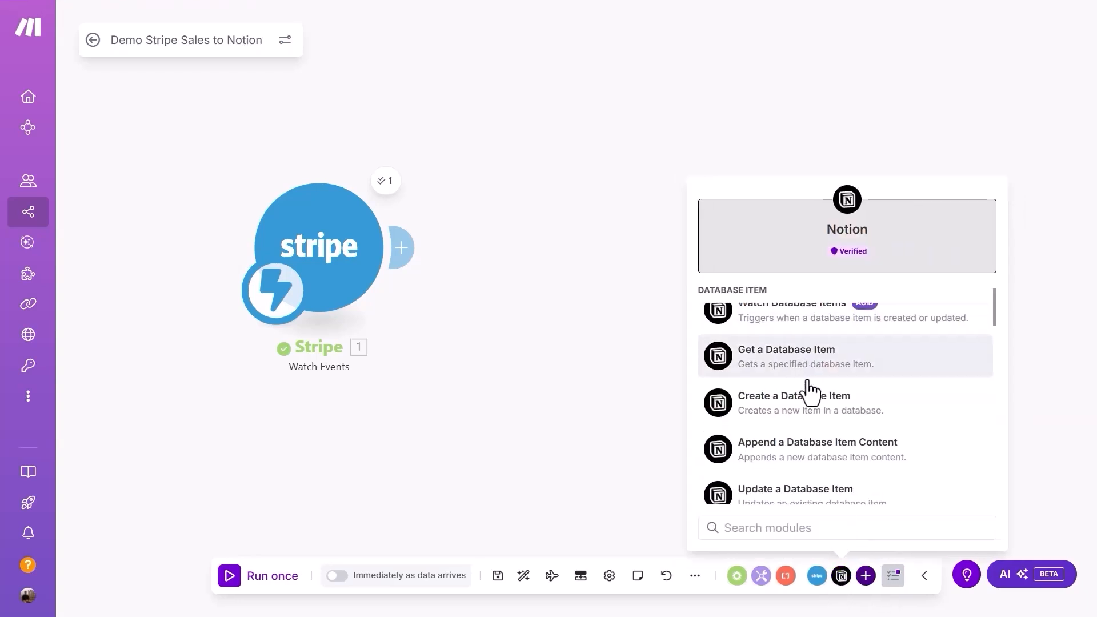
scroll(798, 395, down, 4)
scroll(799, 397, up, 1)
scroll(794, 394, up, 3)
click(791, 416)
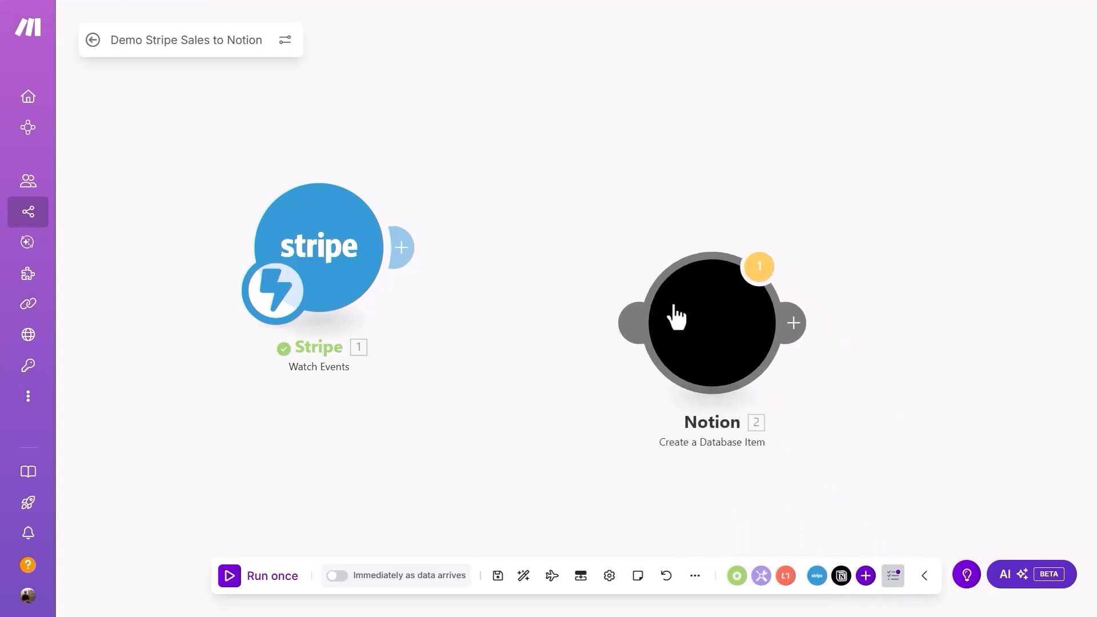
click(592, 266)
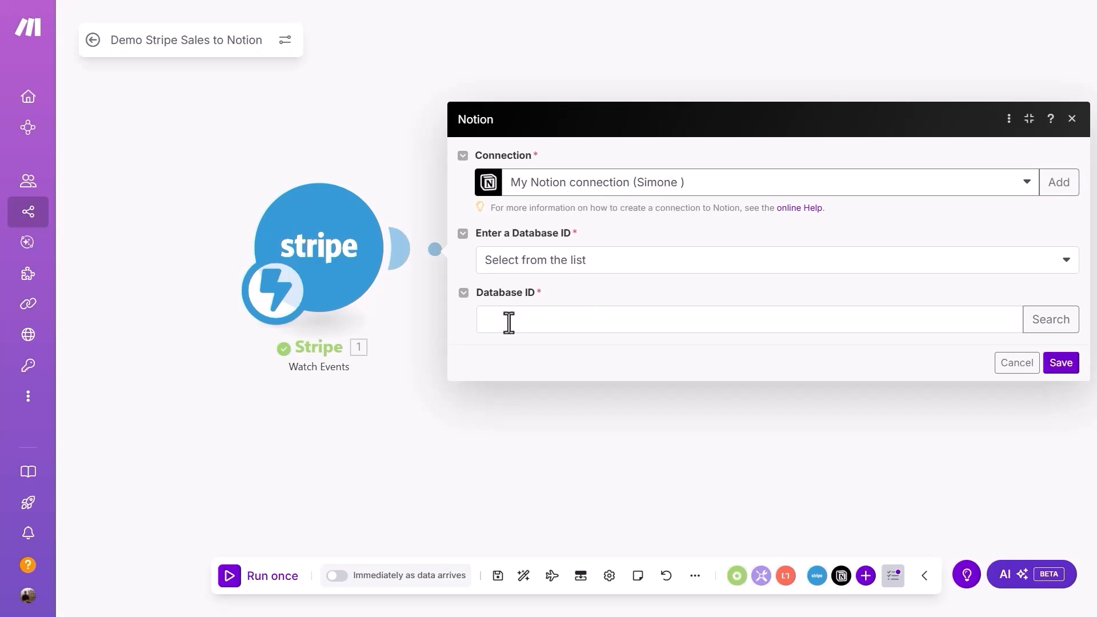
Step: Search the Notion databases for Product Sales Analytics and select it as the module's target database
click(1040, 325)
click(857, 321)
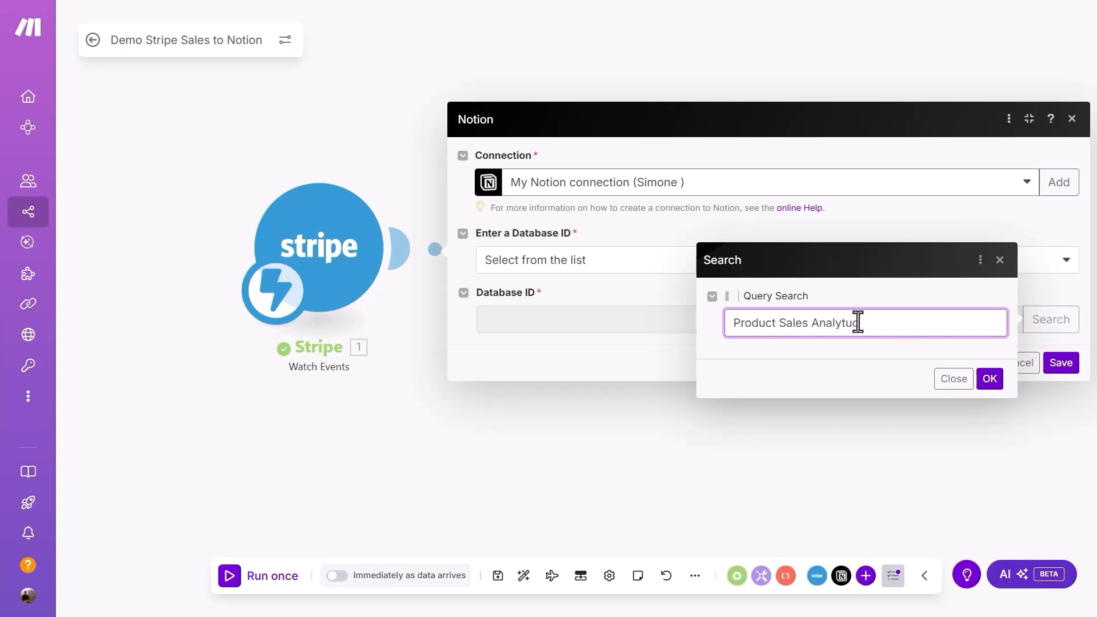
click(987, 379)
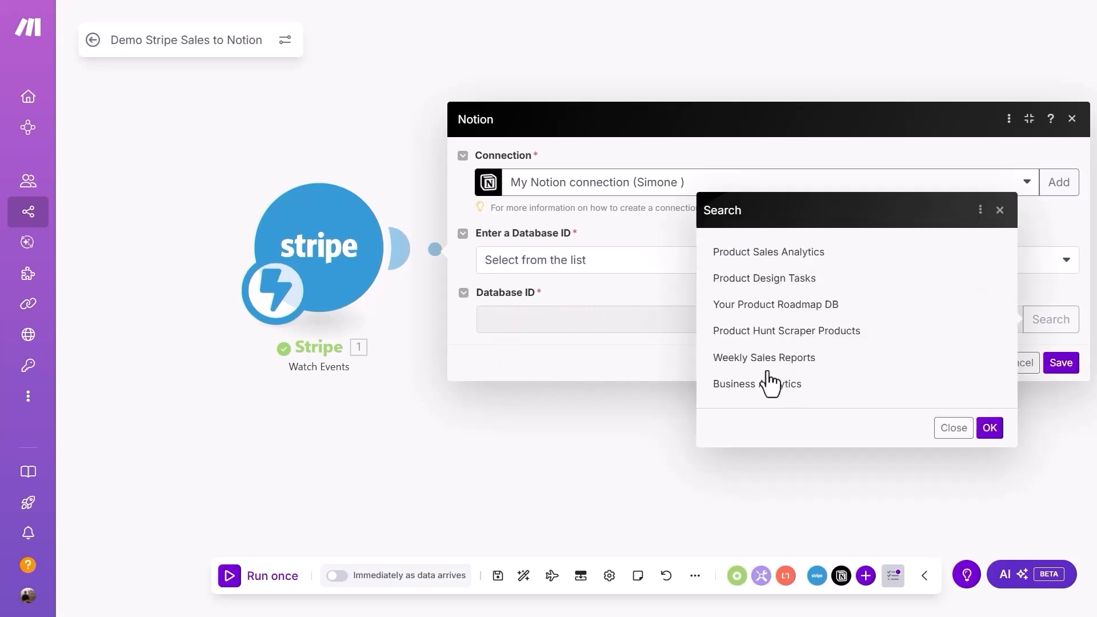
click(749, 253)
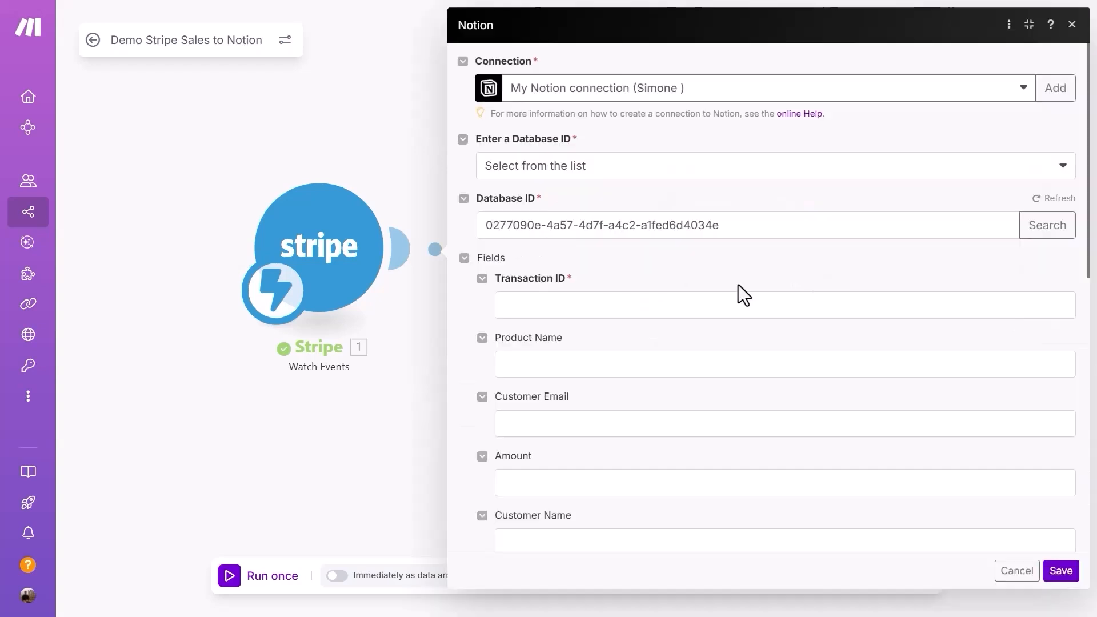
Step: Map the Transaction ID field to the id value in the Stripe event's Object collection
scroll(489, 269, down, 1)
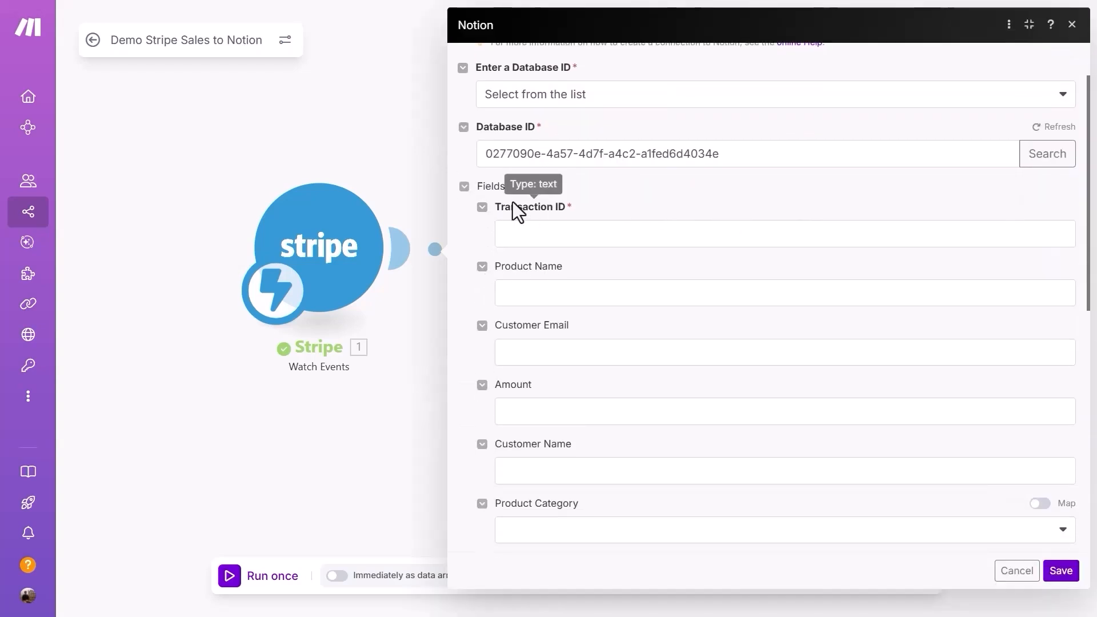
click(522, 234)
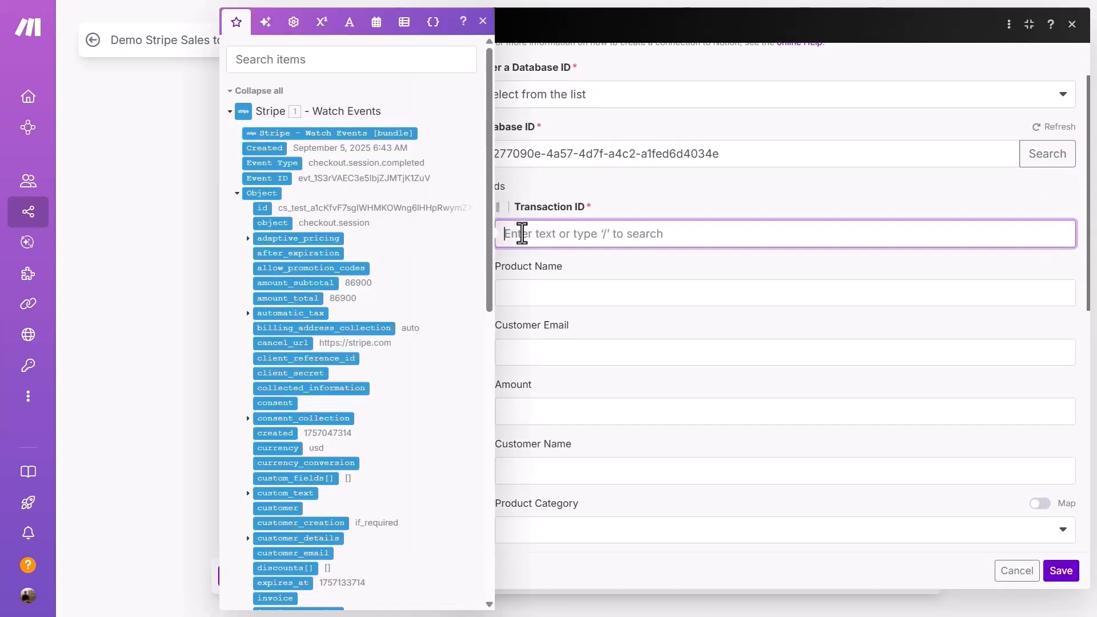
click(262, 208)
click(661, 291)
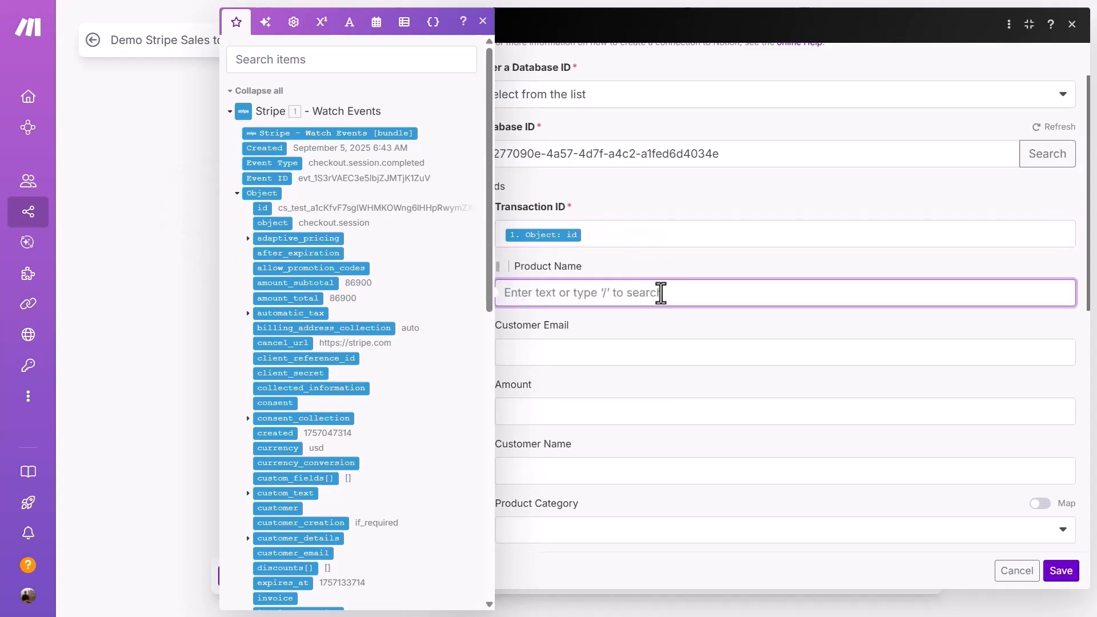
scroll(366, 231, down, 1)
scroll(374, 232, down, 5)
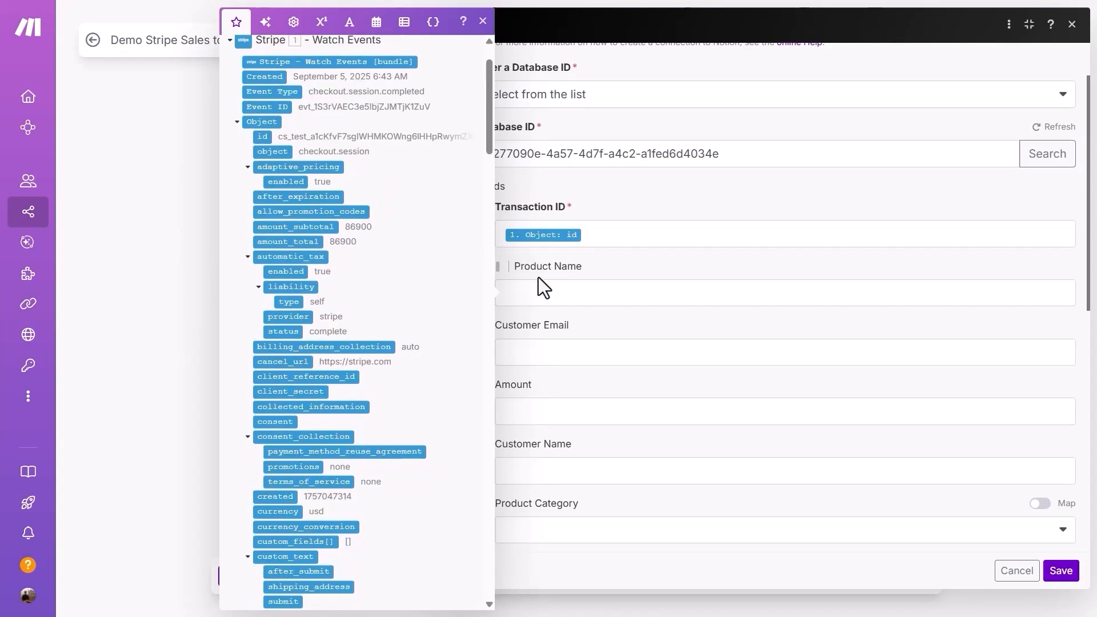
click(567, 296)
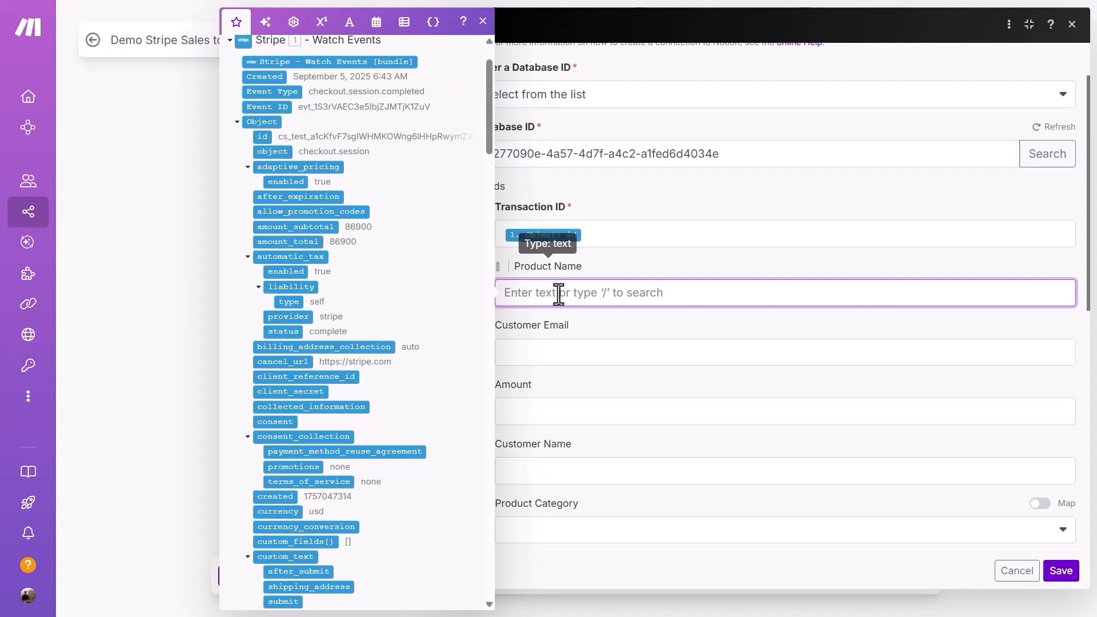
Step: Find the email value in the Stripe event's customer_details and map it to the Customer Email field
click(568, 352)
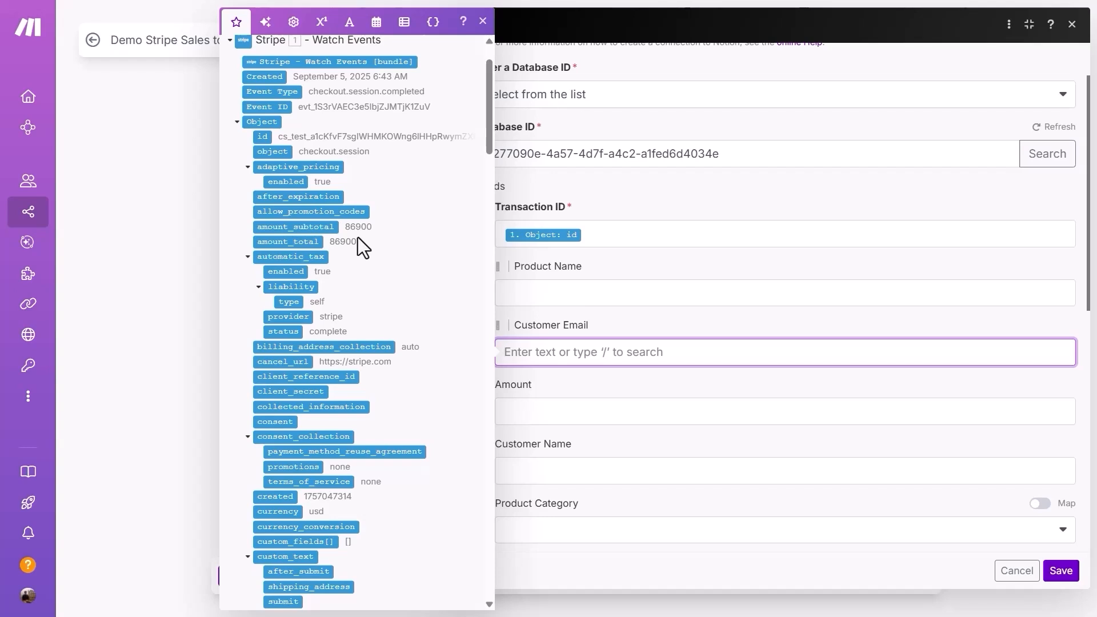
scroll(359, 221, up, 2)
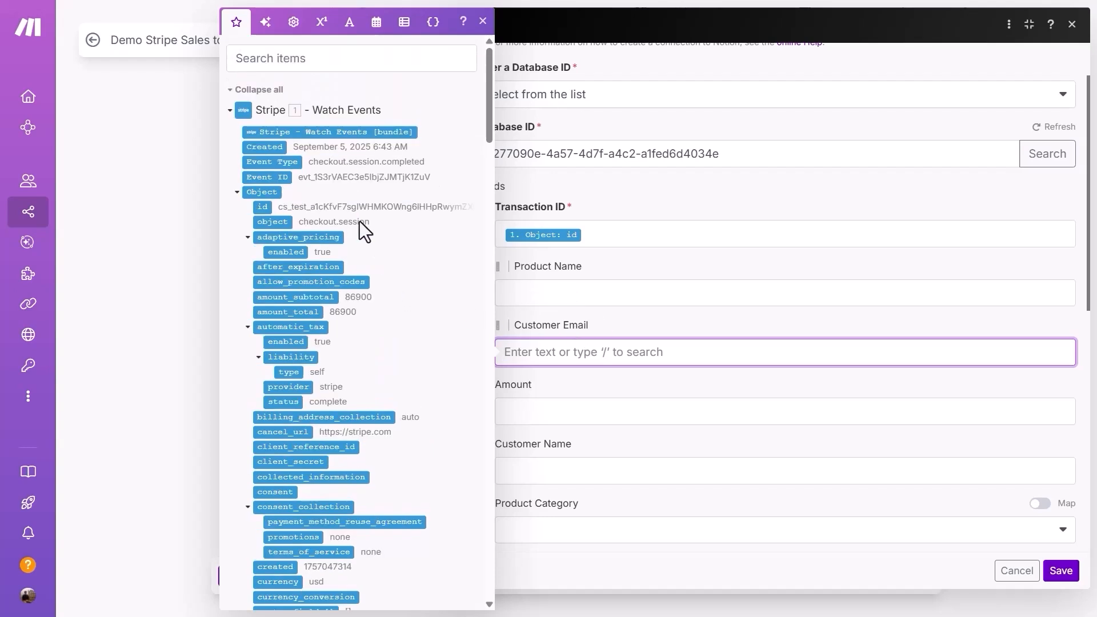
click(291, 63)
text(email)
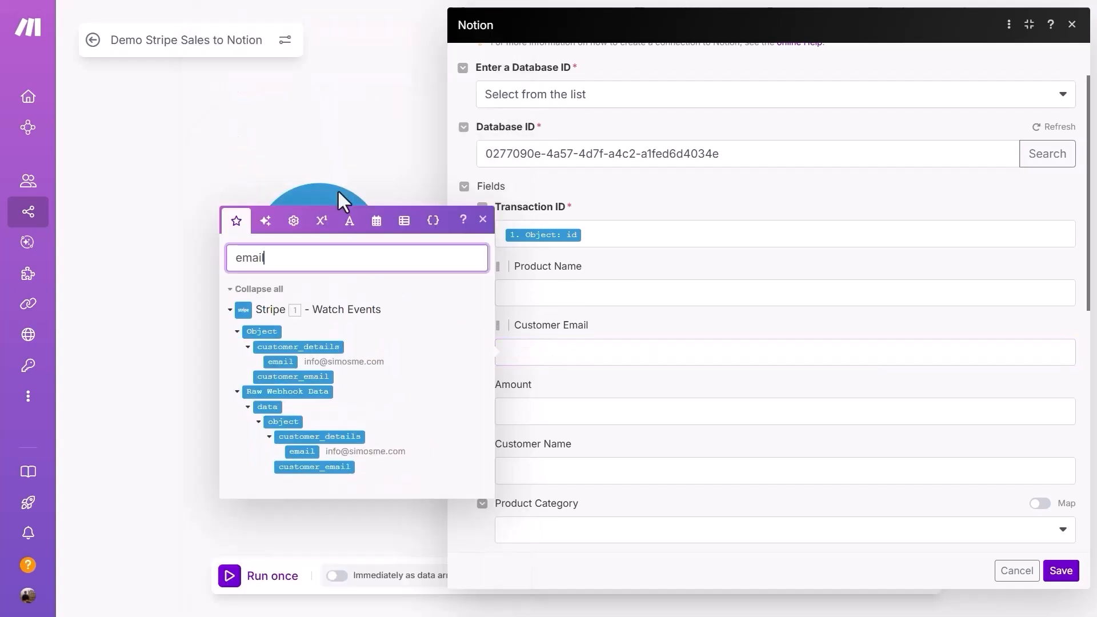
click(281, 362)
drag(281, 362, 631, 350)
Step: Set the Amount field to the Stripe object's amount_total divided by parseNumber(100)
scroll(648, 333, down, 1)
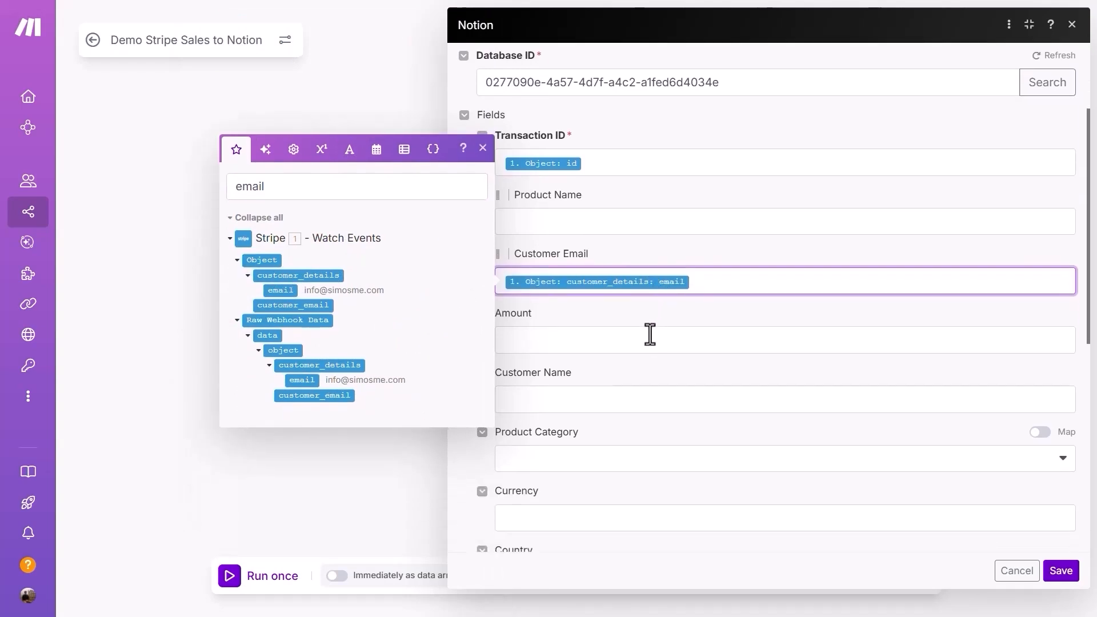
click(619, 340)
double_click(289, 241)
text(amou)
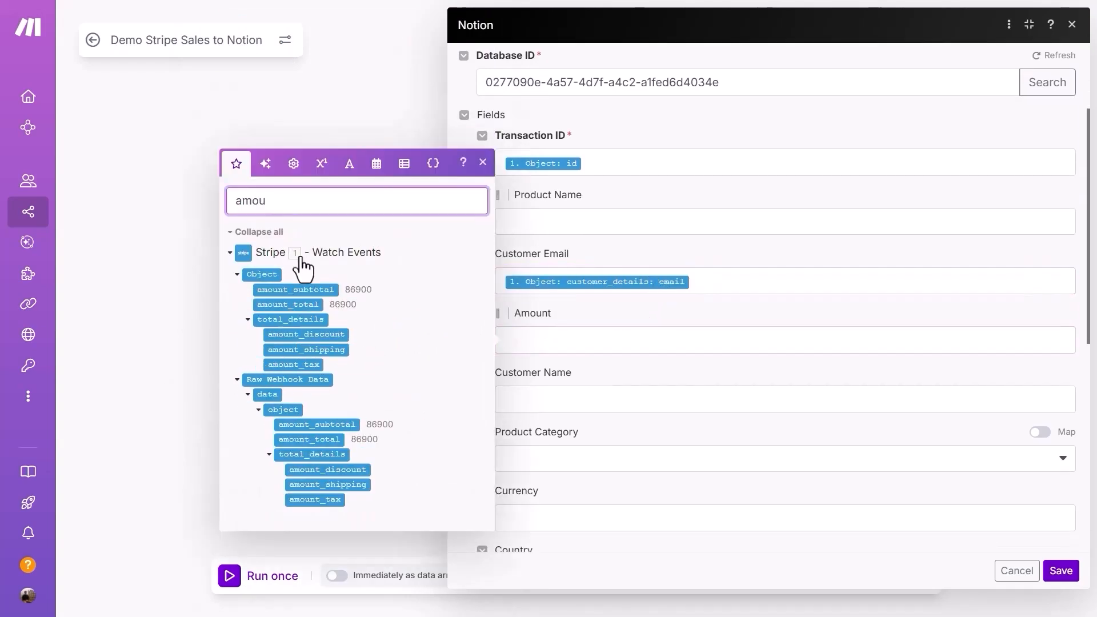
click(309, 305)
text({{/pa)
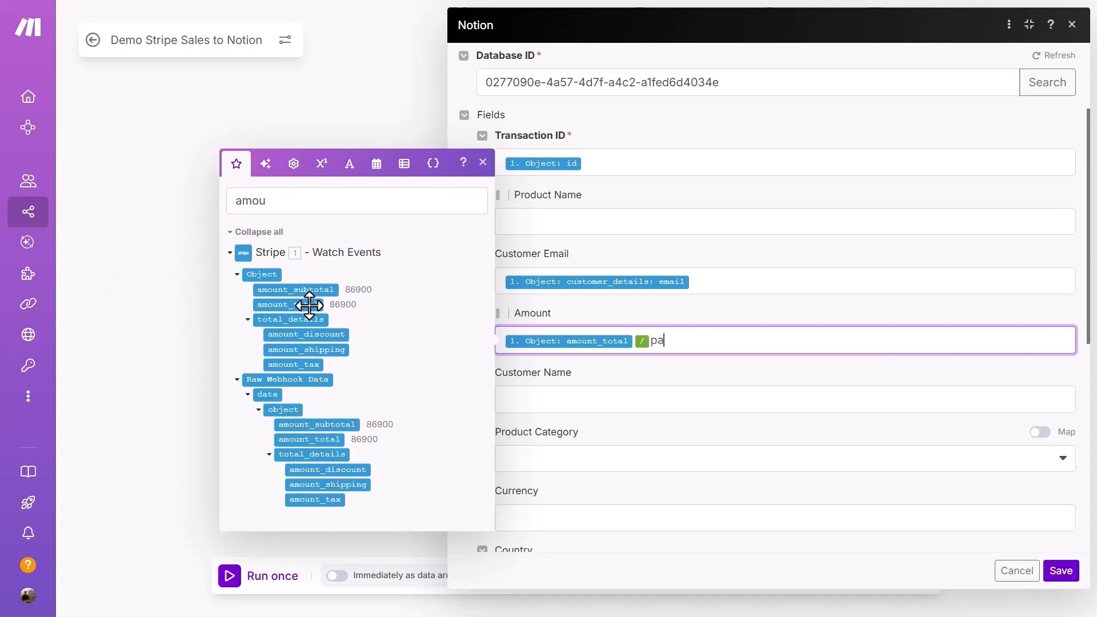
Step: Map the Customer Name field to the name value in the Stripe object's customer_details
click(640, 257)
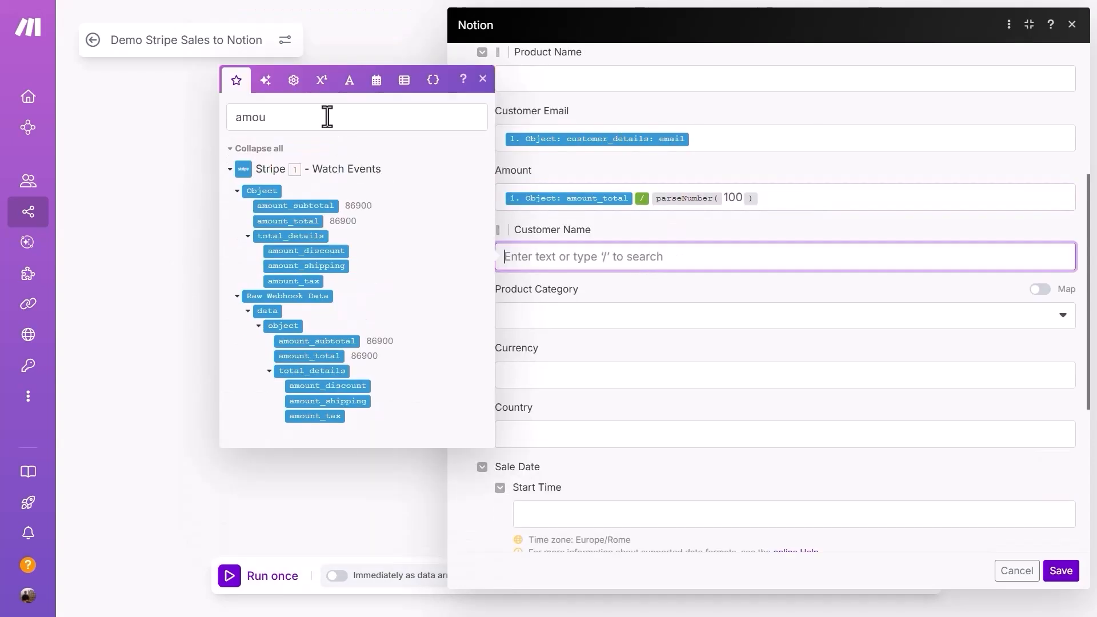
double_click(327, 117)
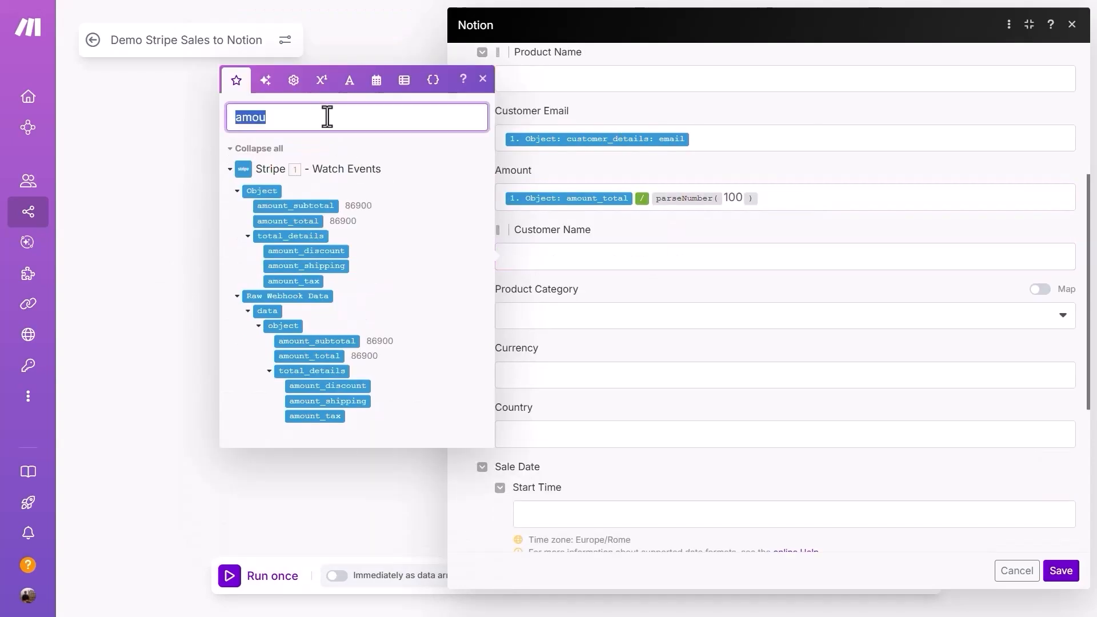
text(name)
click(283, 231)
click(667, 322)
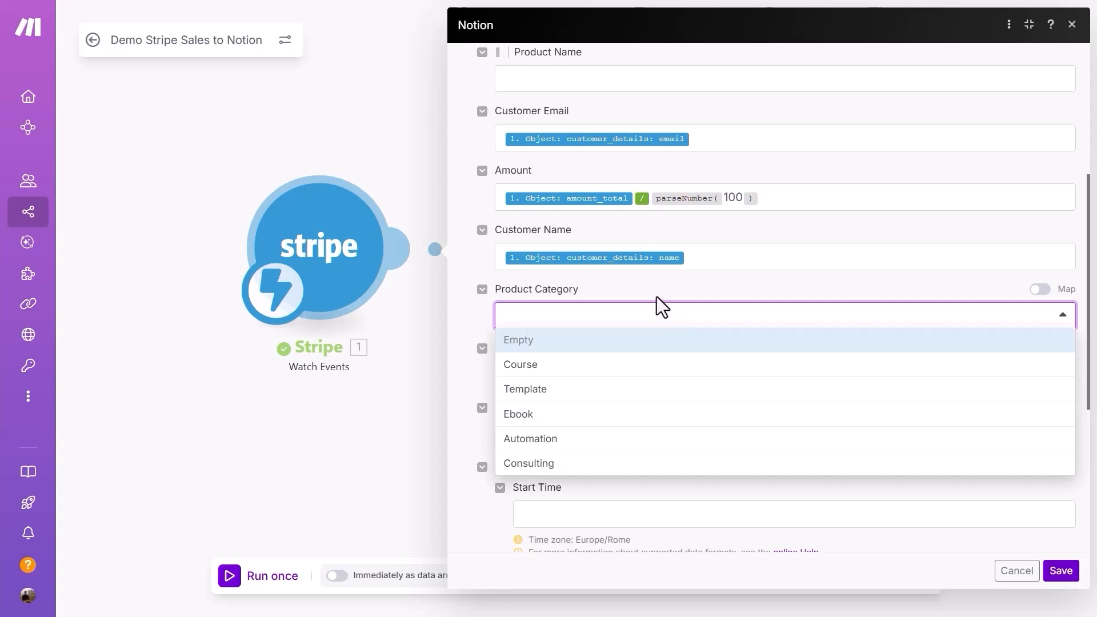
click(643, 283)
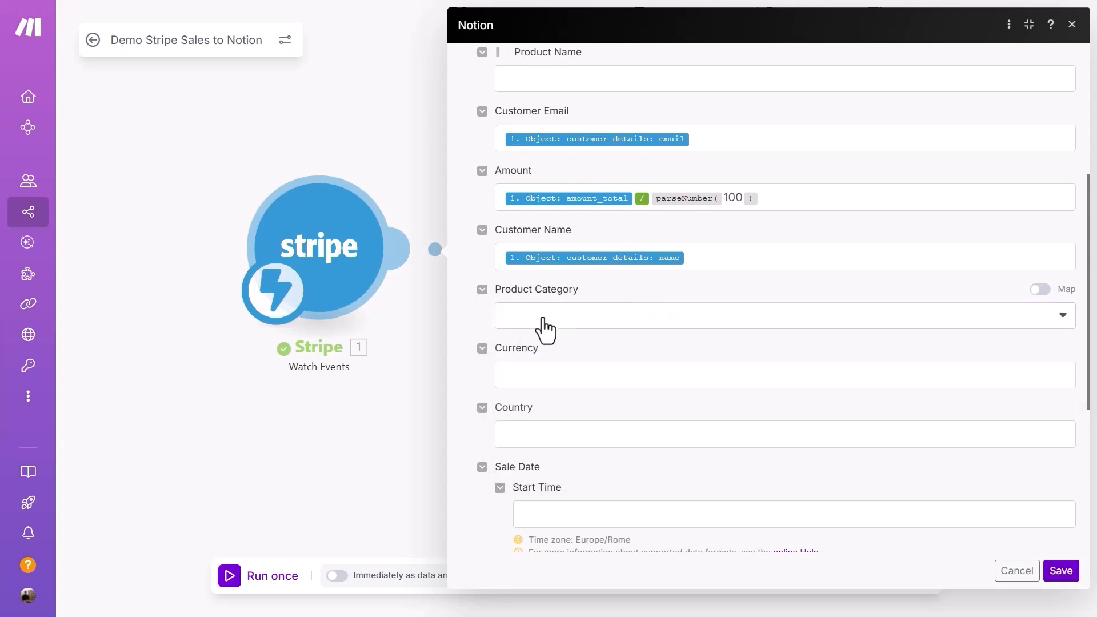
drag(447, 325, 301, 351)
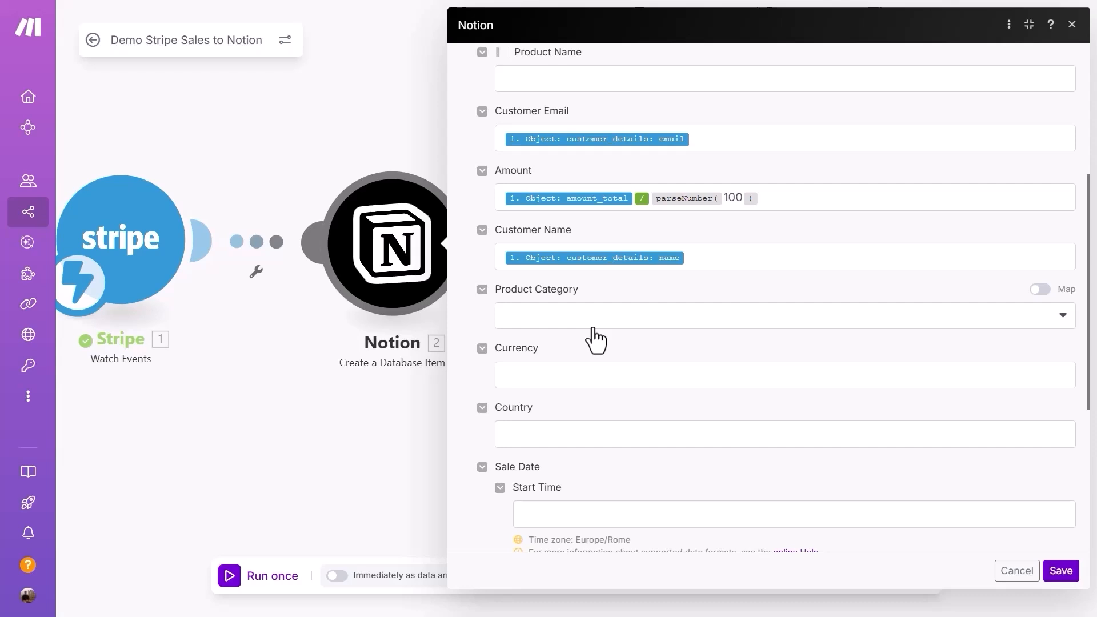
scroll(594, 337, up, 3)
scroll(563, 205, down, 3)
Step: Map the Currency field to the currency value in the Stripe event's Object collection
scroll(555, 295, down, 1)
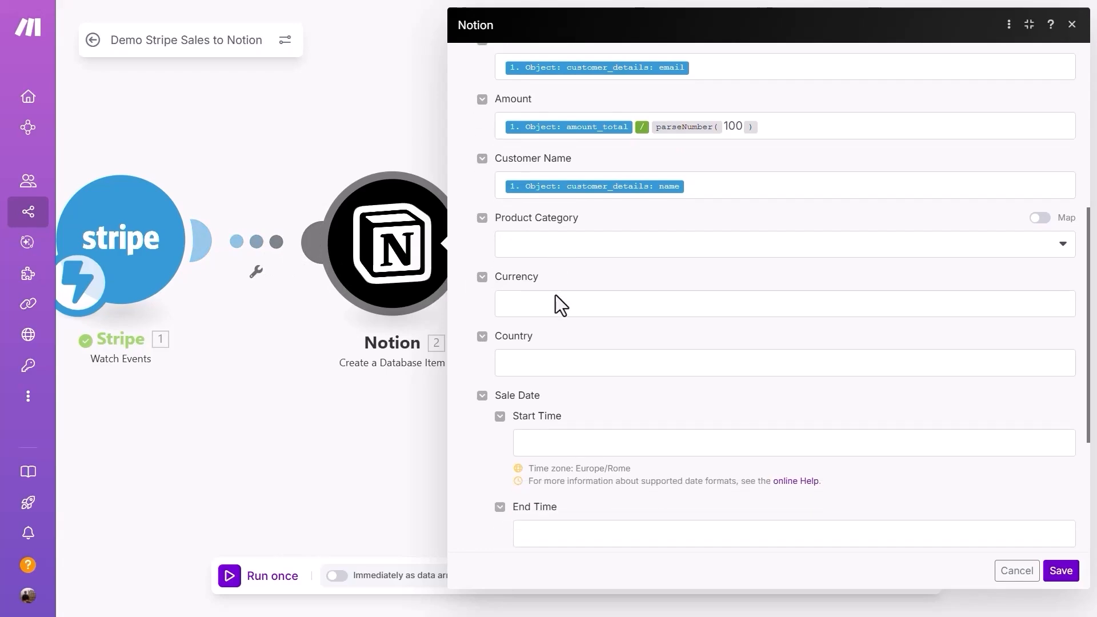
scroll(556, 295, down, 1)
click(553, 235)
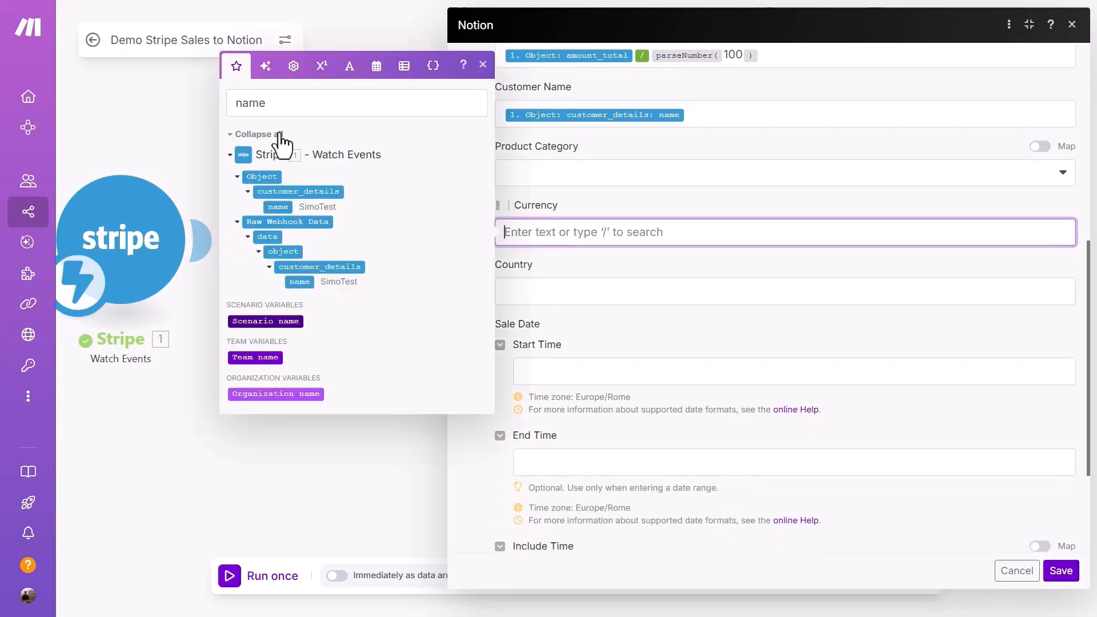
double_click(266, 104)
text(curr)
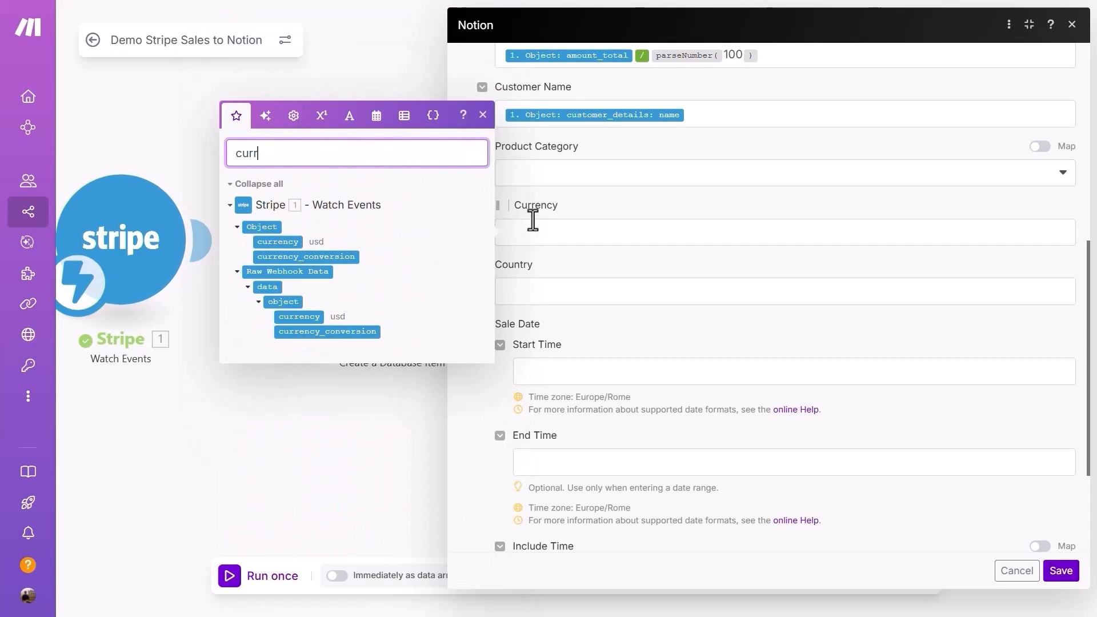
click(285, 240)
Step: Map the Country field to the country value in the customer_details address of the Stripe object
key(Tab)
double_click(310, 142)
text(count)
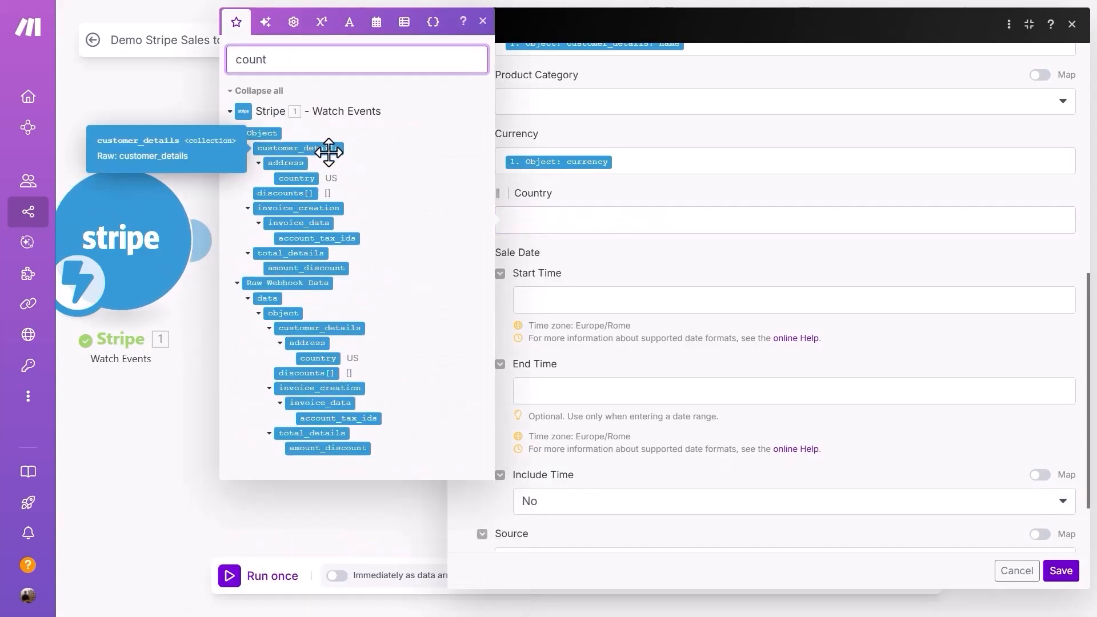
click(308, 178)
Step: Map the Sale Date's Start Time to the Stripe event's Created date
scroll(619, 214, down, 1)
click(621, 223)
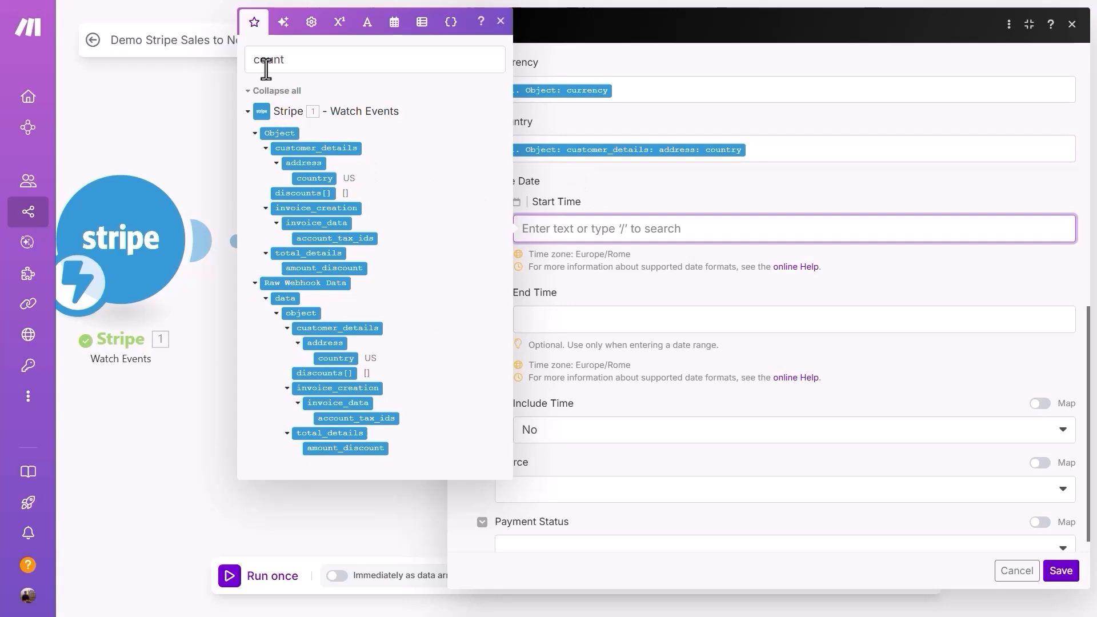
double_click(266, 68)
key(BackSpace)
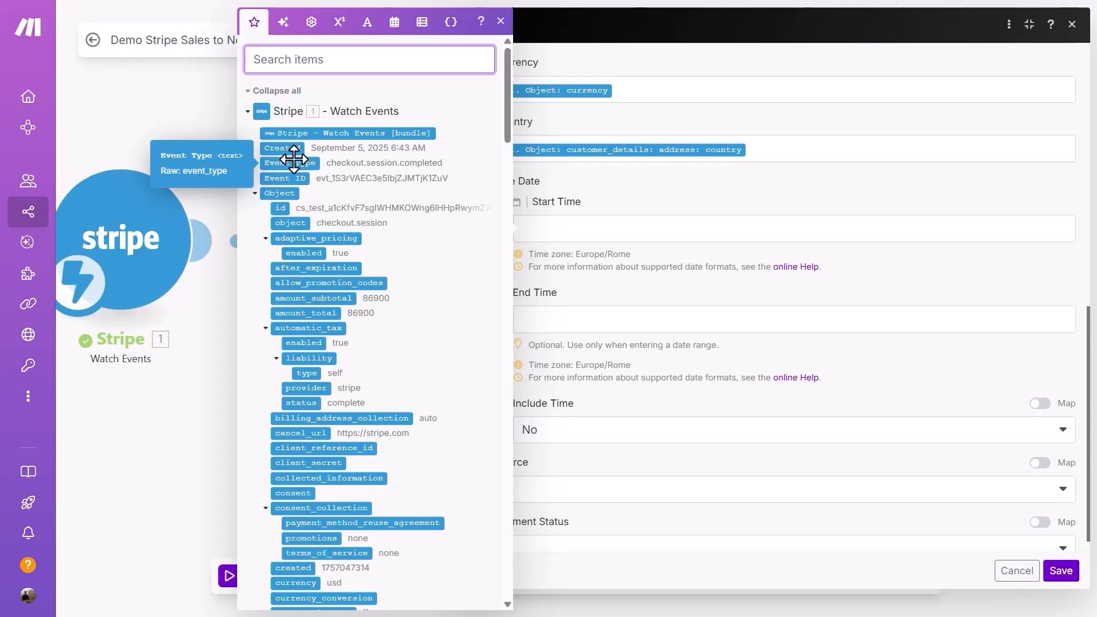
click(313, 155)
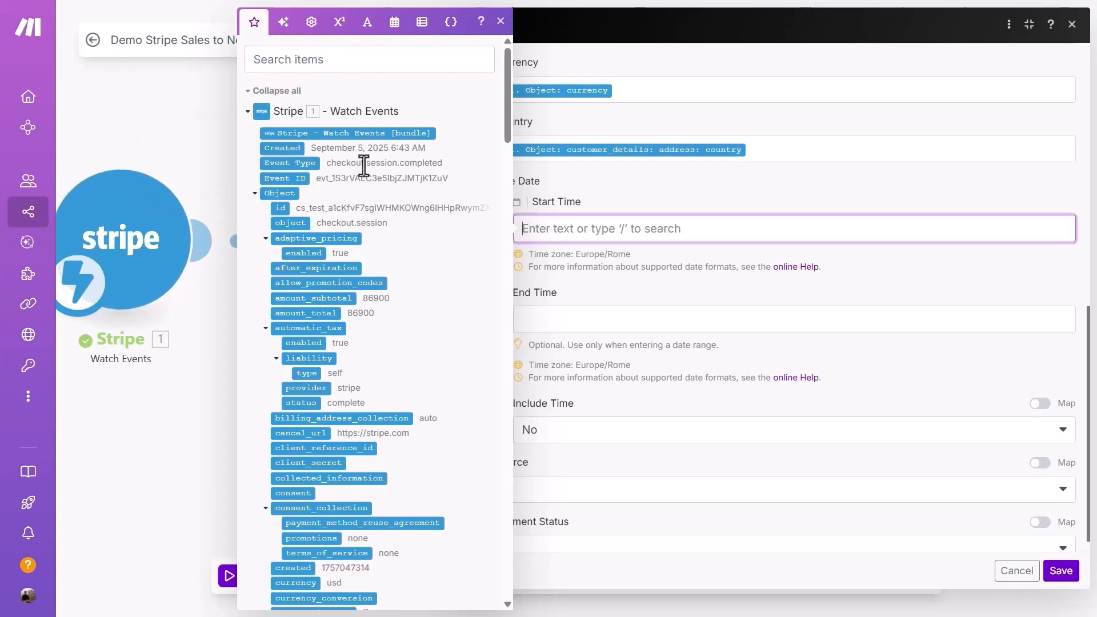
click(291, 151)
click(649, 183)
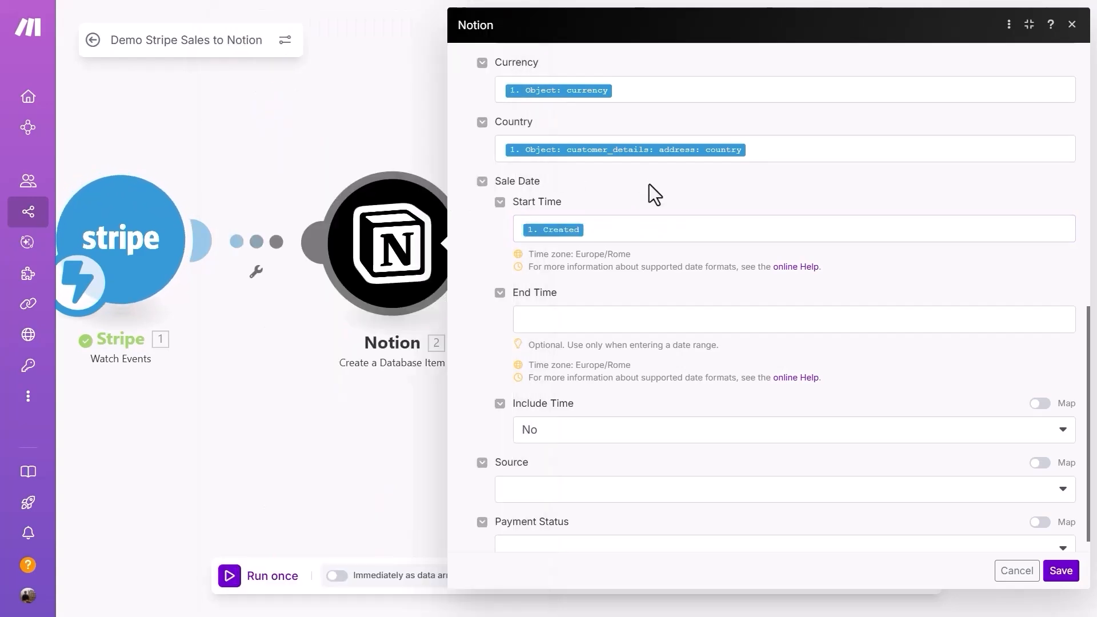
click(594, 411)
click(558, 457)
click(558, 408)
click(557, 481)
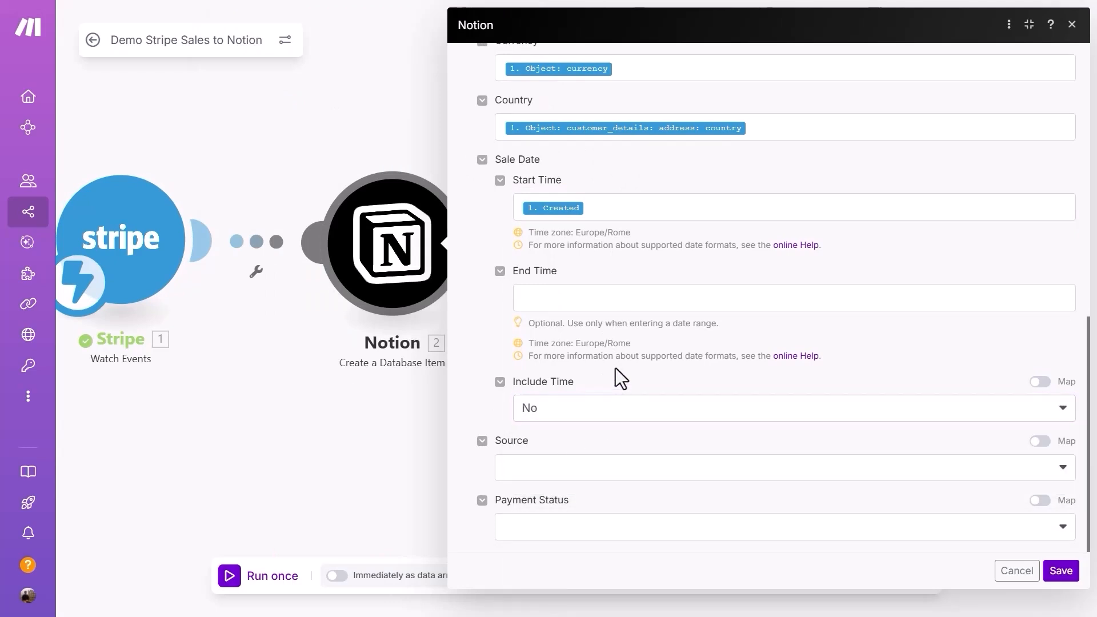
Step: Set Source to Stripe and Payment Status to Completed, and save the Notion module
click(594, 479)
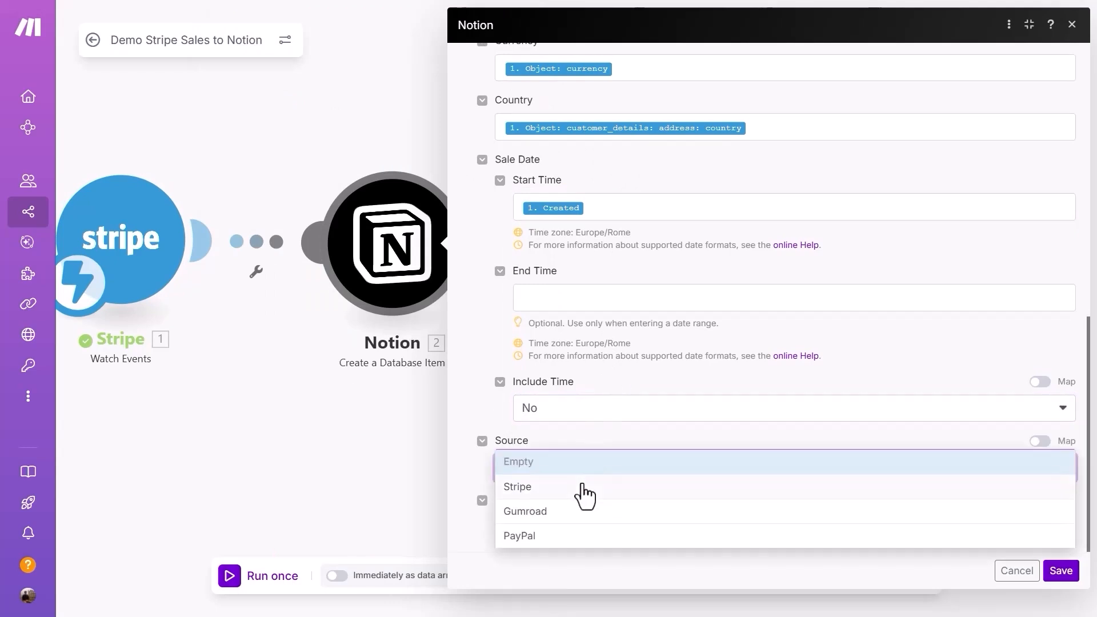
click(585, 488)
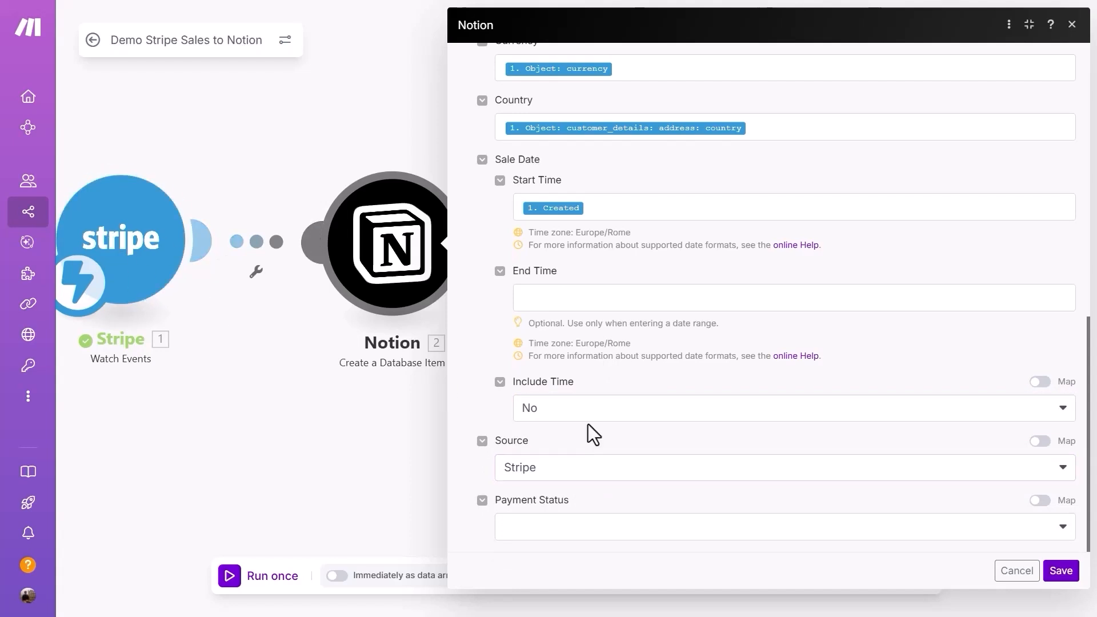
click(587, 528)
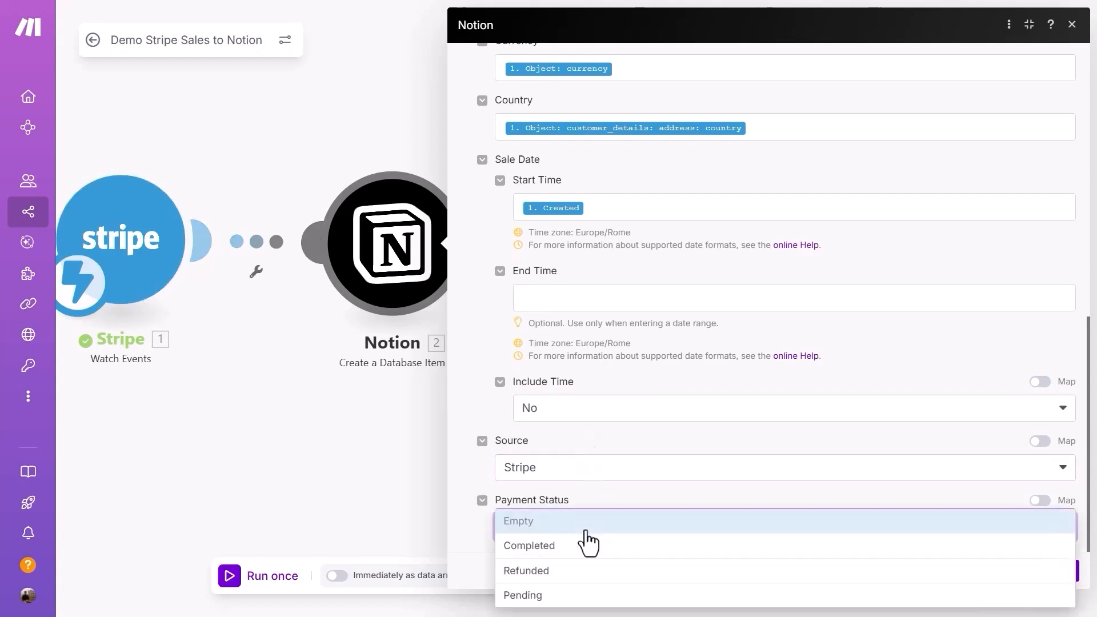
click(586, 547)
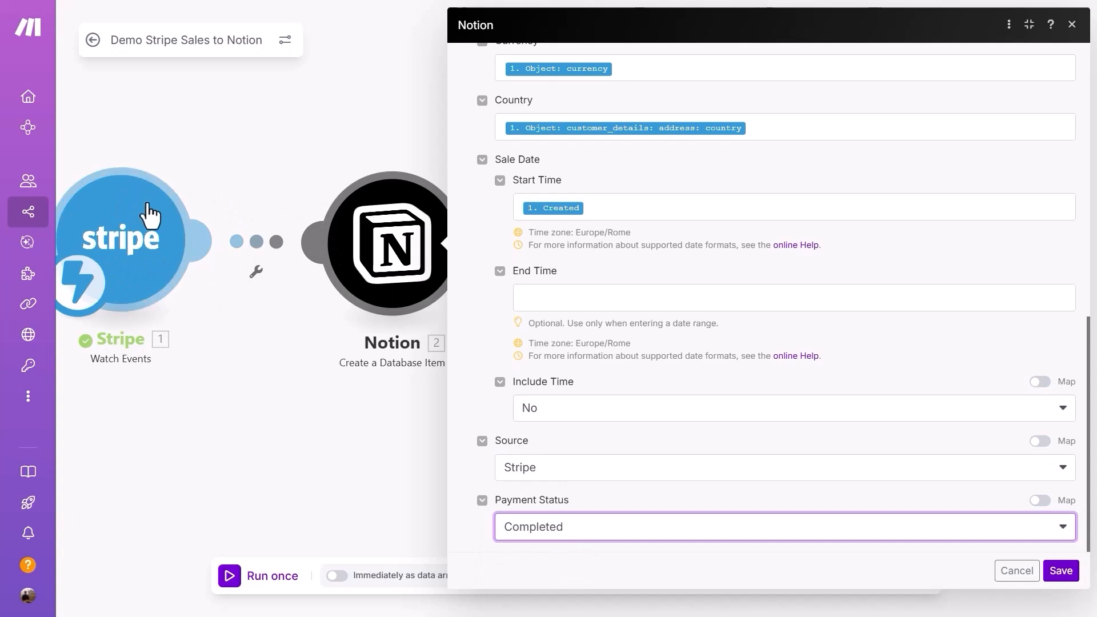
click(609, 344)
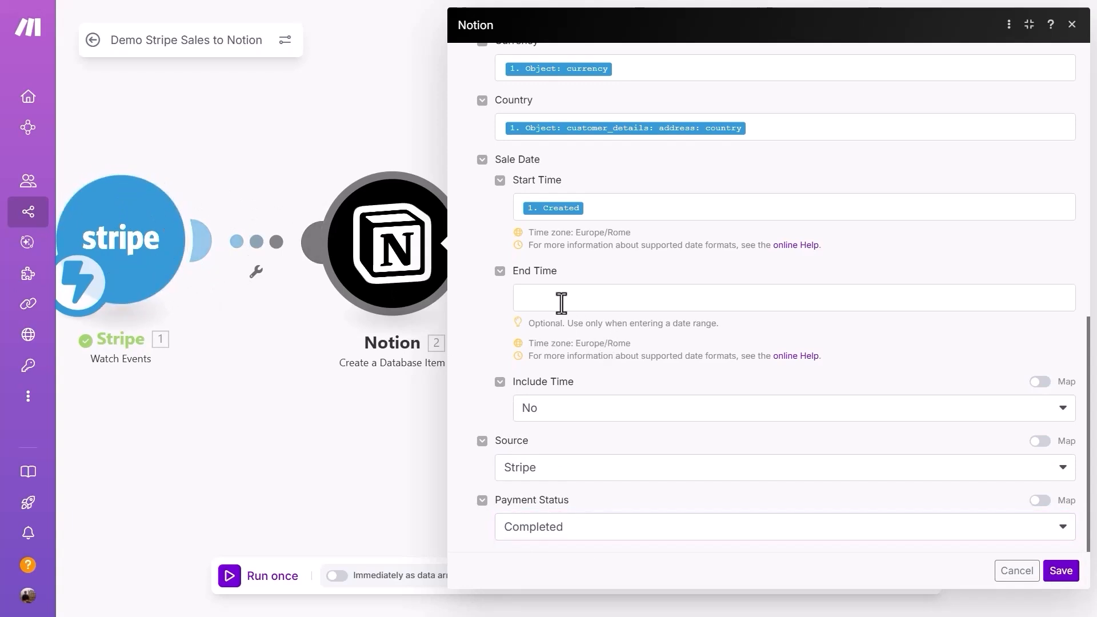
click(1061, 571)
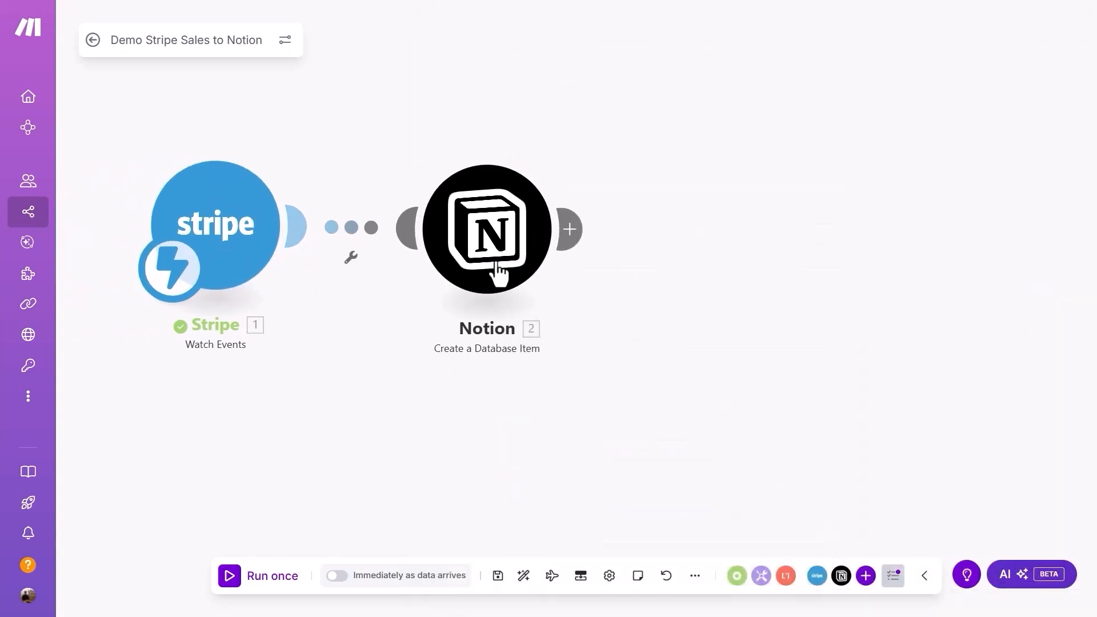
Step: Add a Break error handler to the Notion module with 3 attempts every 15 minutes, and allow storing of incomplete executions
right_click(496, 262)
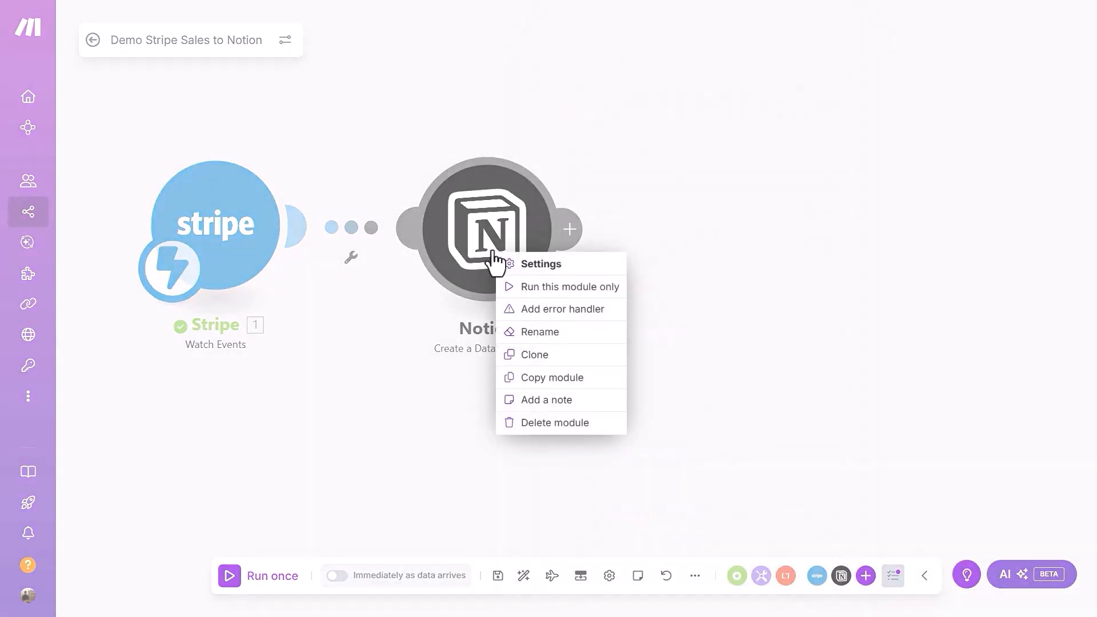
click(552, 310)
click(592, 143)
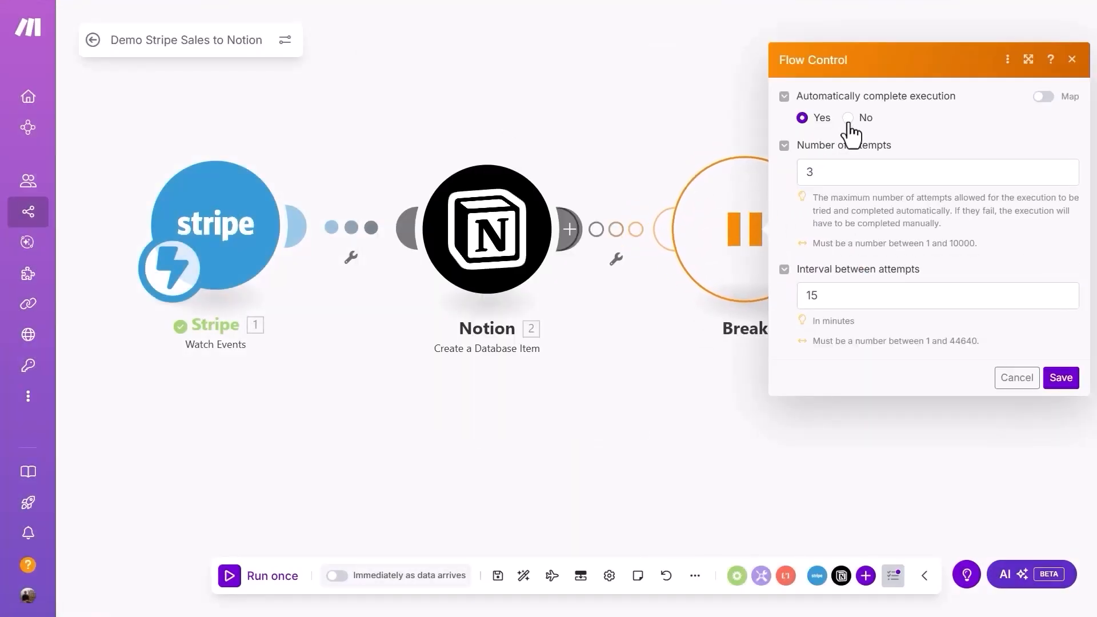
click(865, 262)
click(1061, 377)
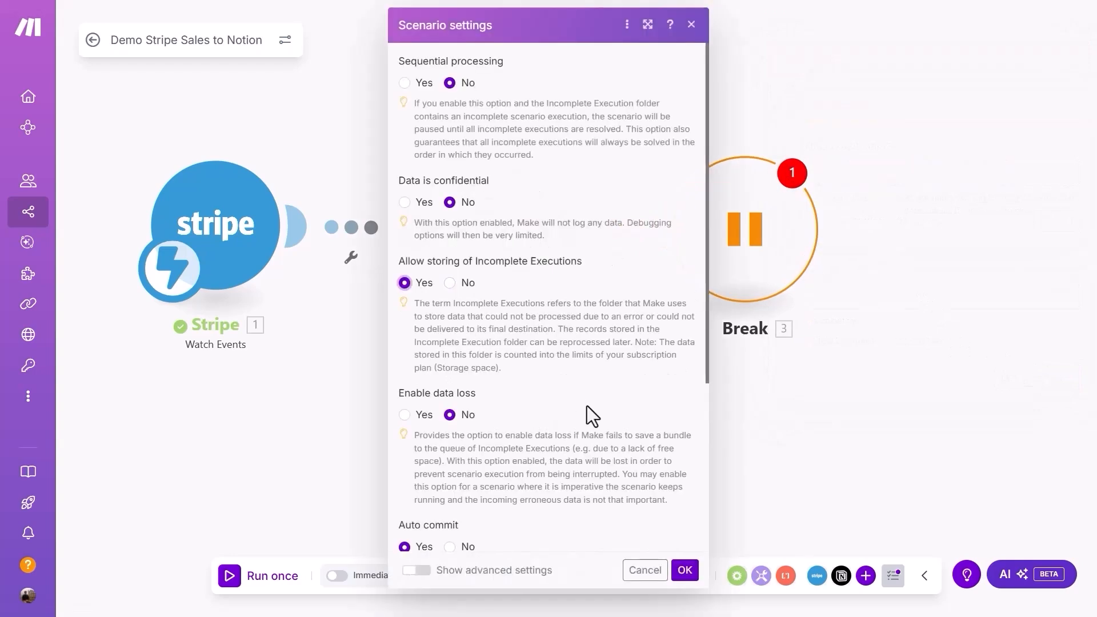
click(686, 573)
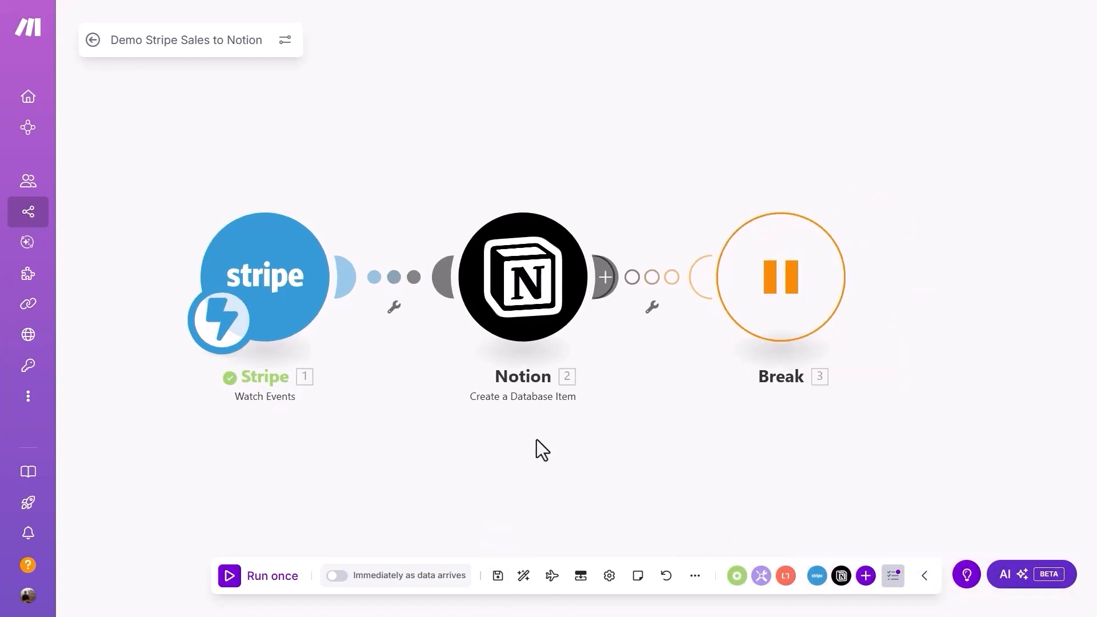
Step: Run the scenario once and check the newest sale record in Notion's Product Sales Analytics database
click(275, 575)
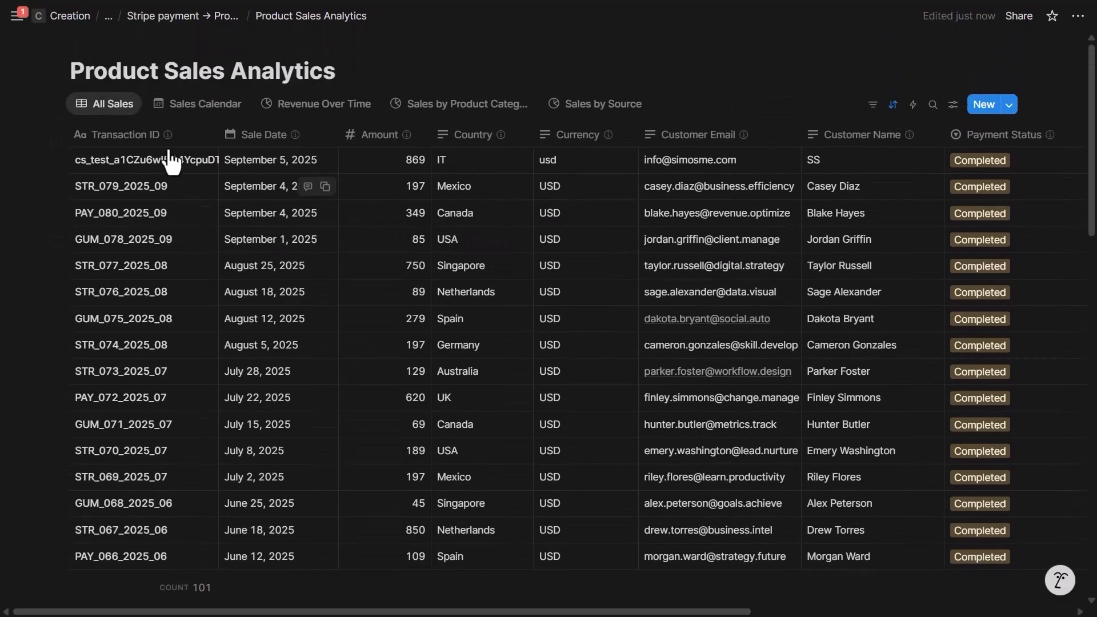
click(137, 167)
key(Escape)
drag(104, 193, 130, 384)
scroll(139, 246, down, 1)
scroll(142, 260, up, 1)
key(Escape)
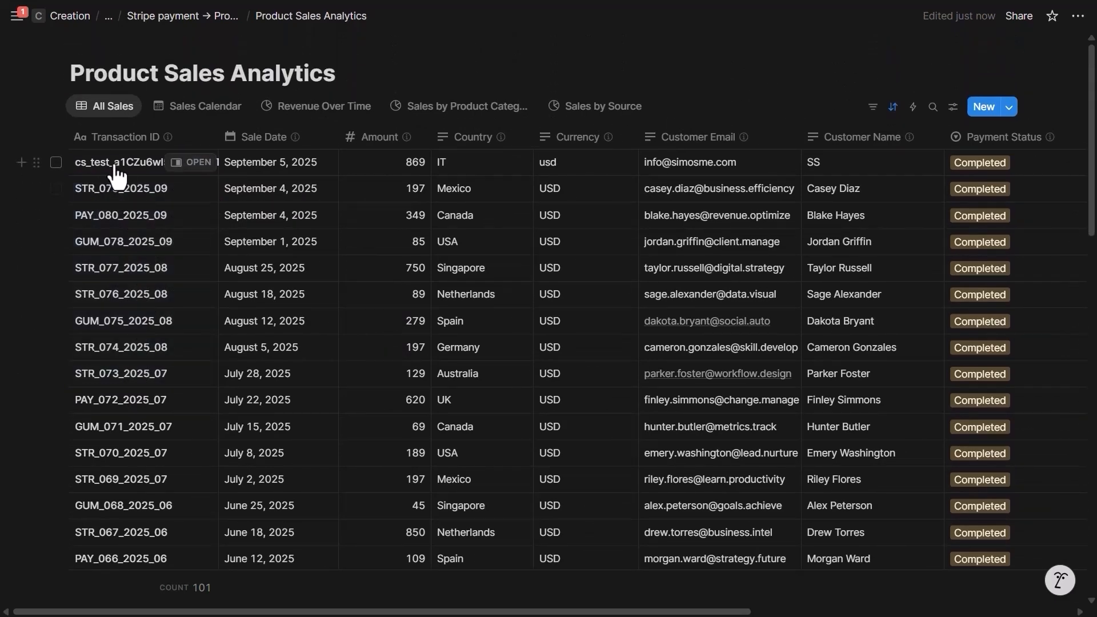
Step: Review every field of the newest sale record, including the Product Category and Product Name columns
scroll(257, 163, down, 1)
scroll(280, 142, up, 1)
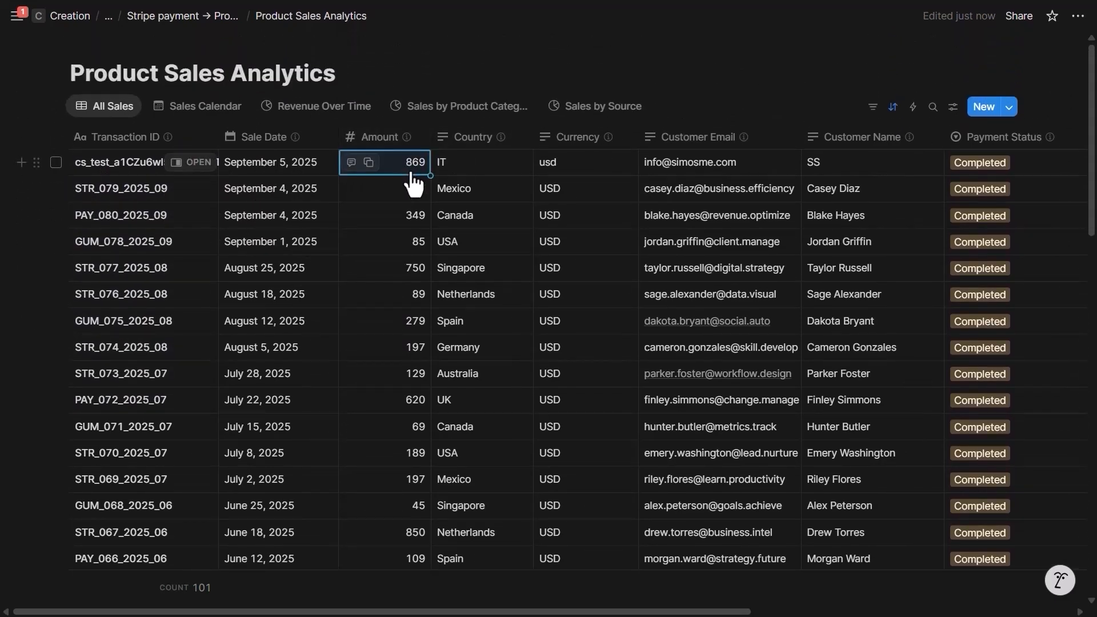
click(570, 162)
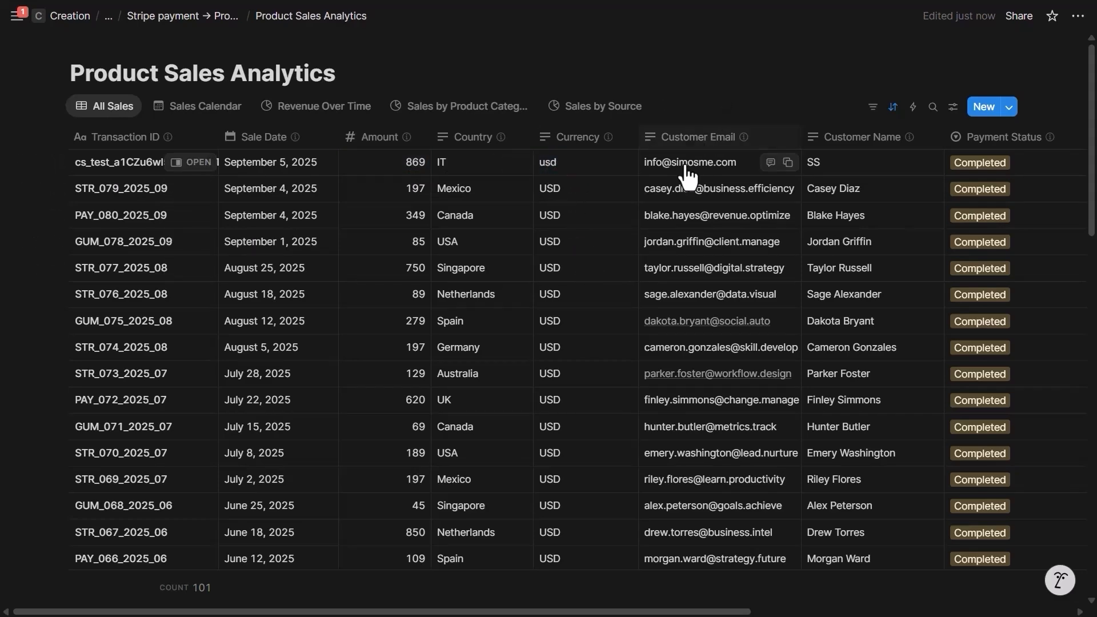
scroll(690, 174, right, 4)
scroll(676, 179, right, 5)
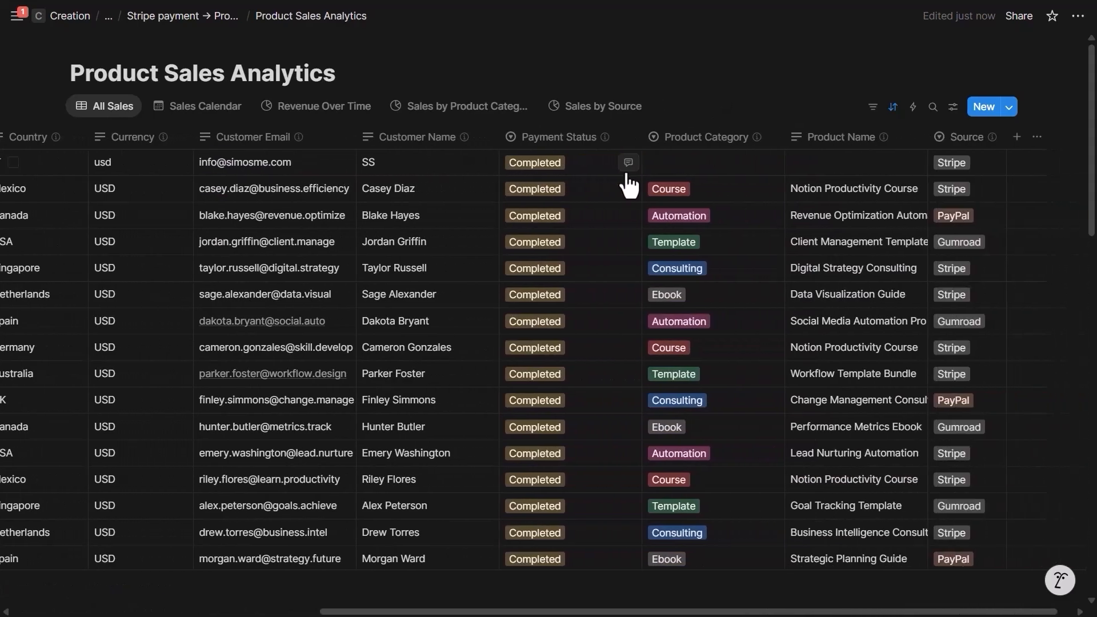
click(812, 167)
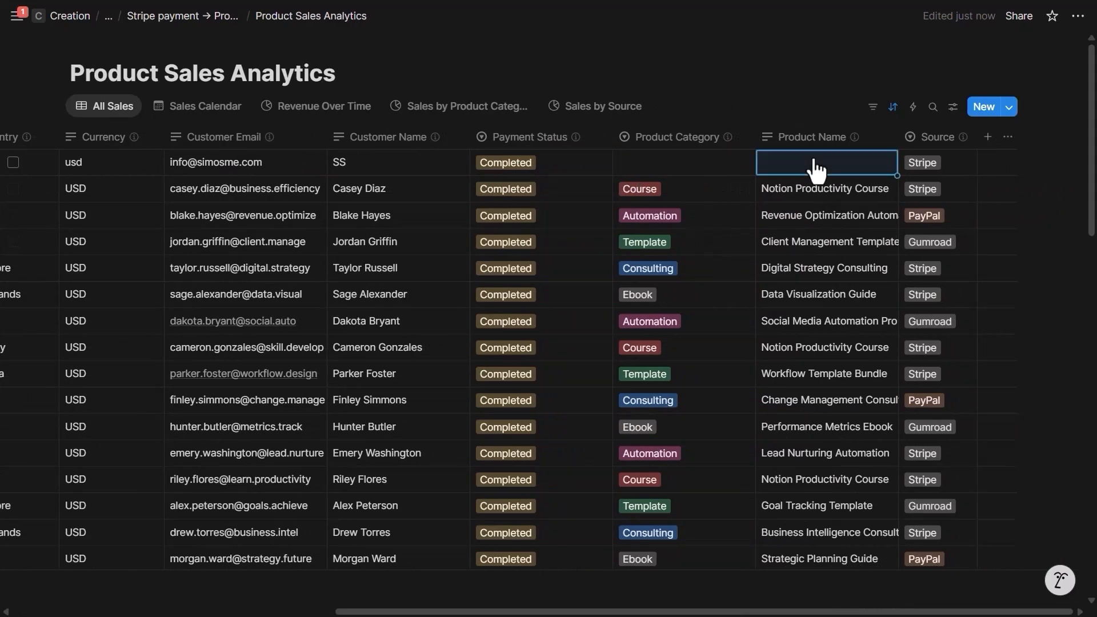
click(685, 172)
scroll(765, 112, left, 9)
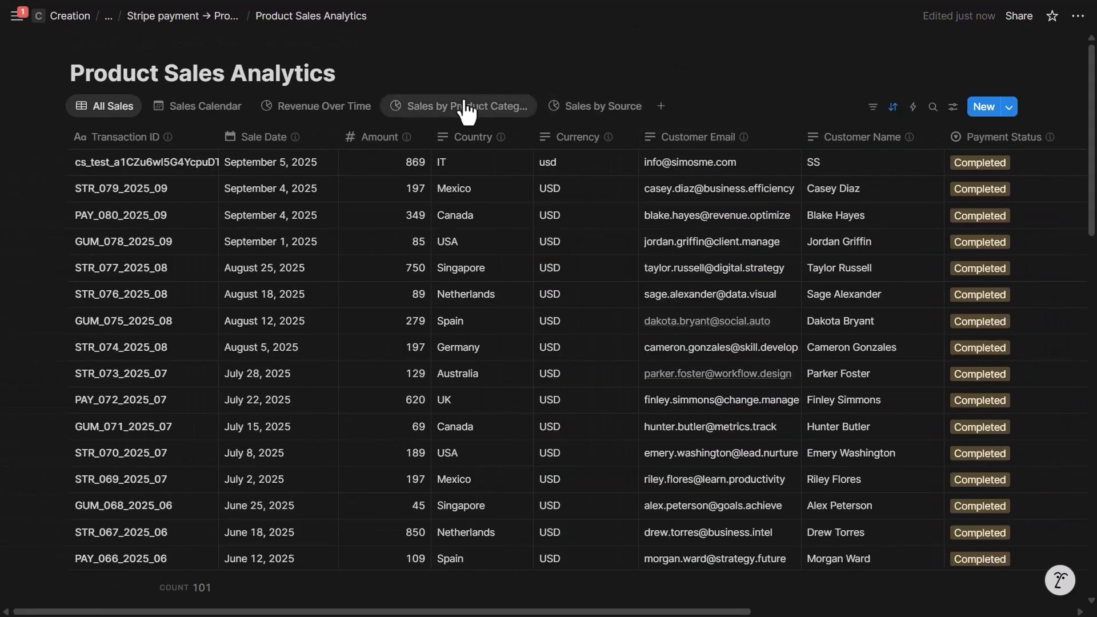
Step: Look through the Sales Calendar, Revenue Over Time, Sales by Product Category and Sales by Source views
click(337, 117)
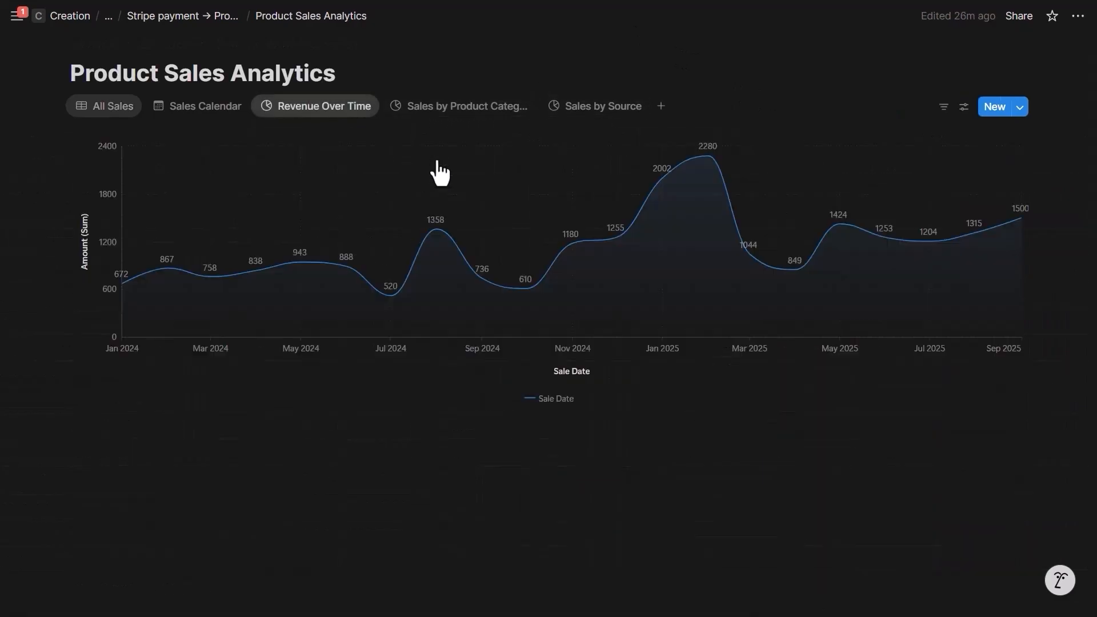
click(195, 112)
click(331, 106)
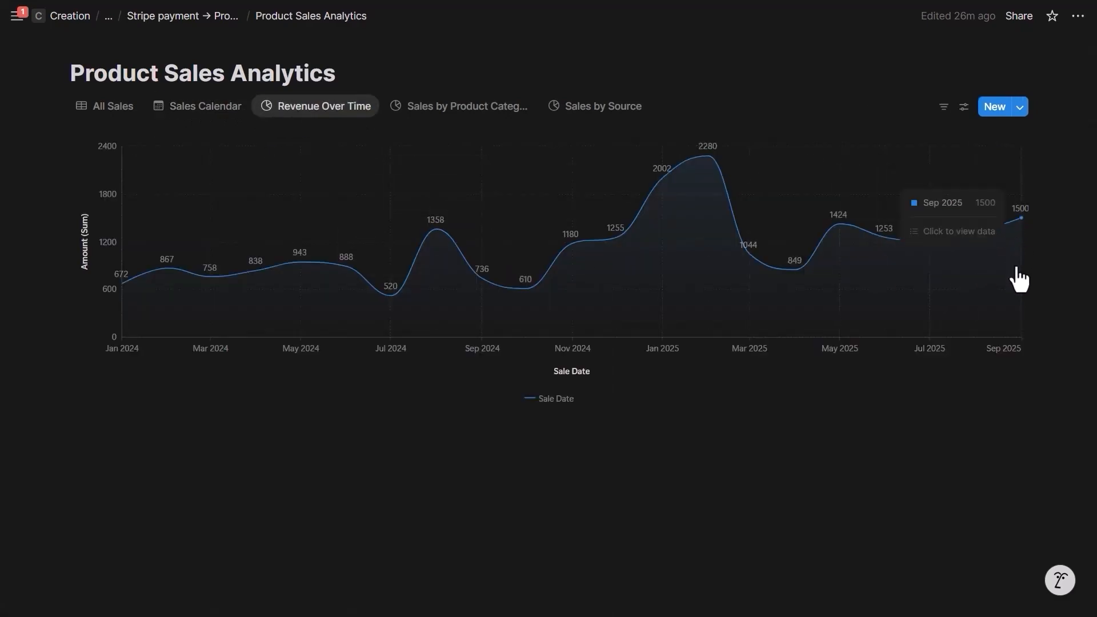
click(469, 107)
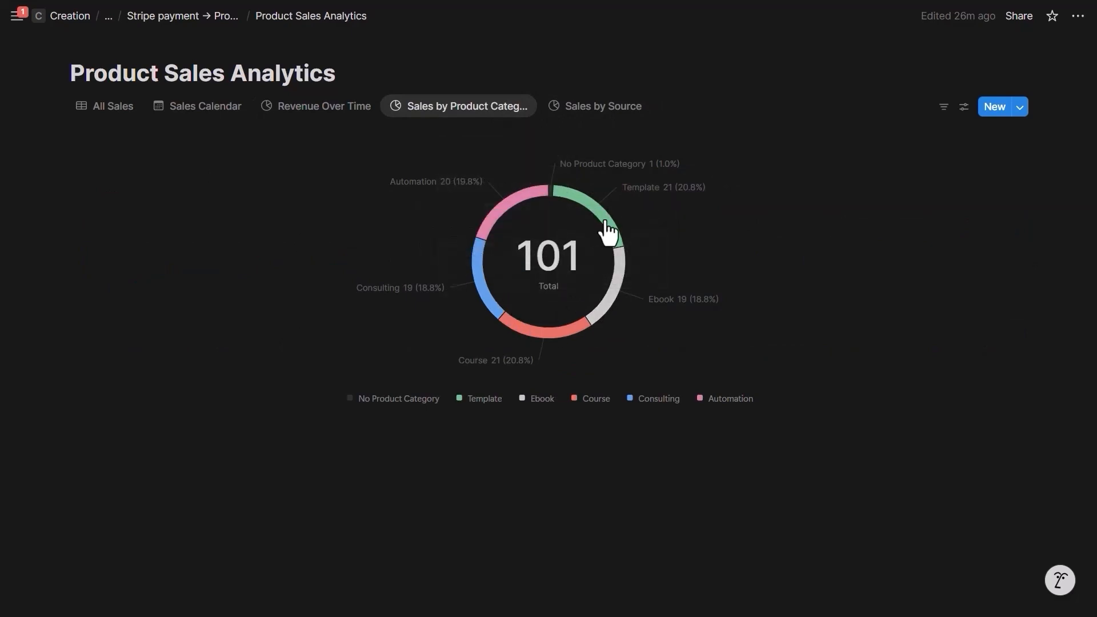
click(603, 106)
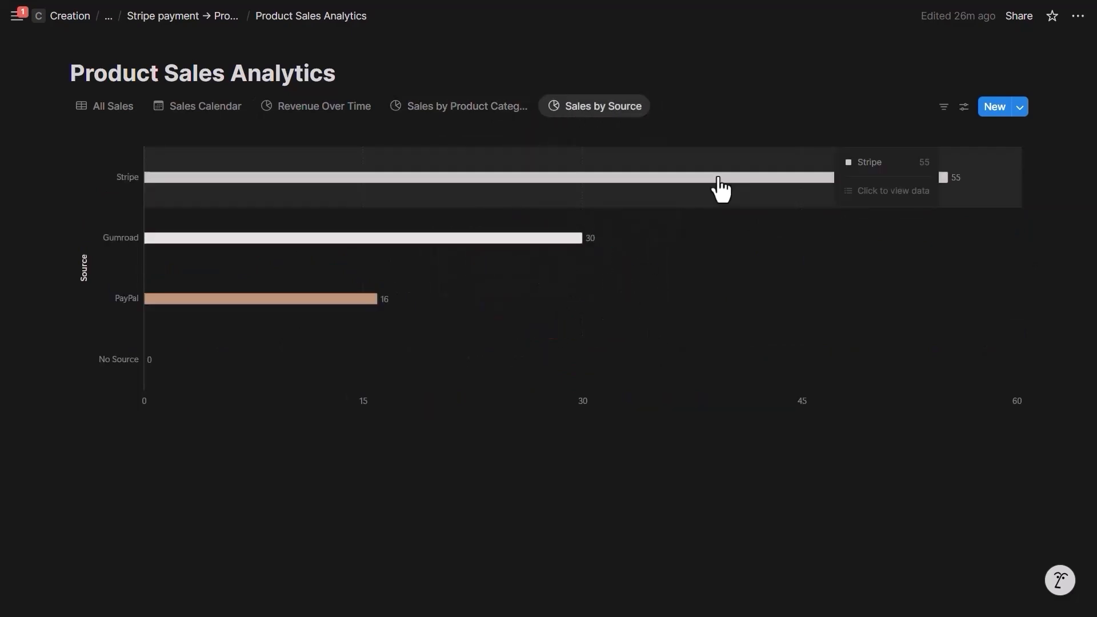
Step: Inspect the sales records behind the Stripe bar of the source chart and close the record list
click(691, 180)
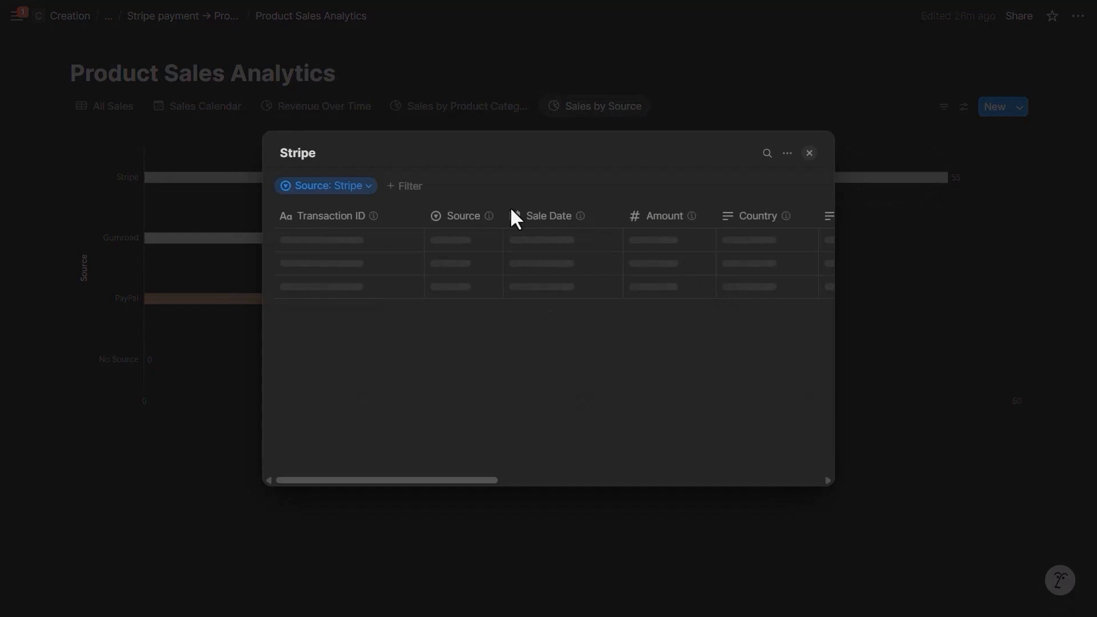
scroll(540, 351, down, 1)
scroll(539, 365, up, 1)
click(326, 186)
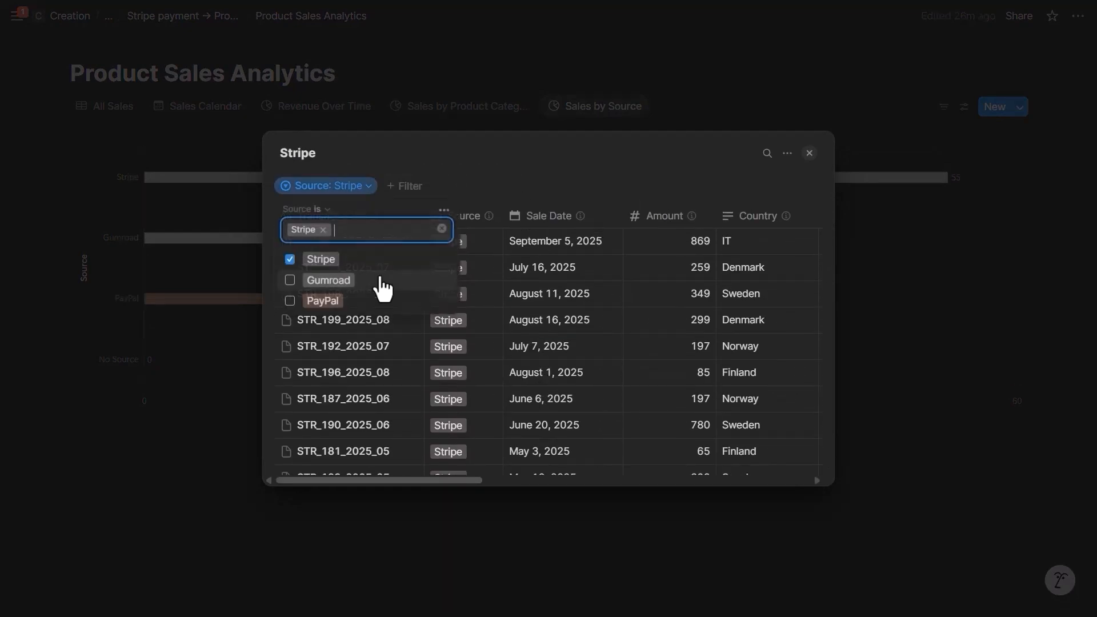
key(Escape)
key(Escape)
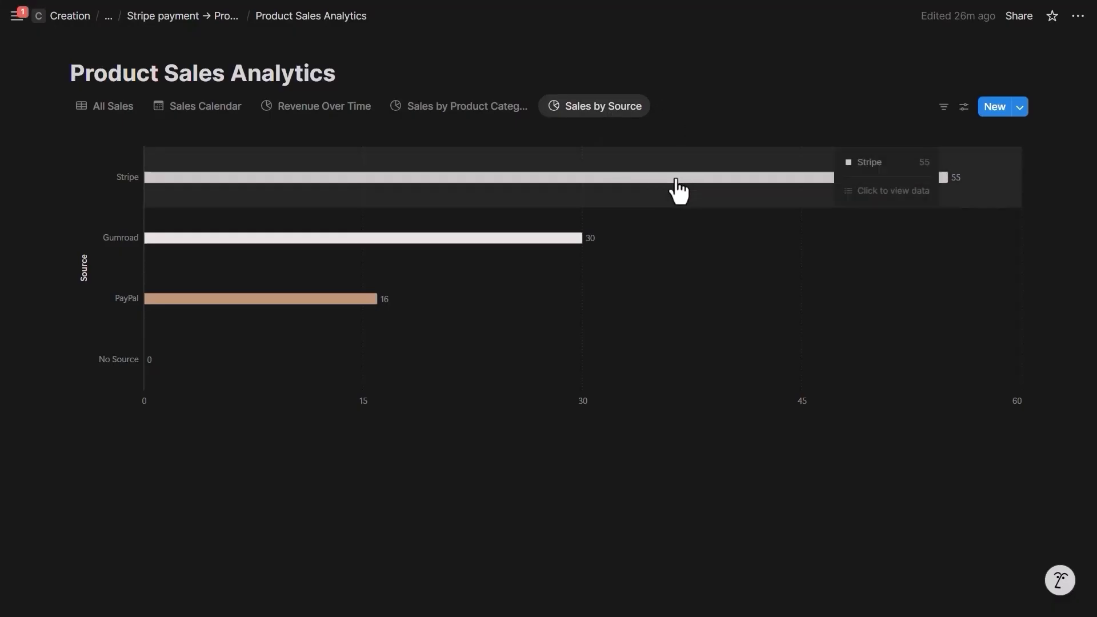
Step: Switch to Make and review the getProduct API call's connection, checkout sessions URL with expanded line_items, and GET method
click(543, 258)
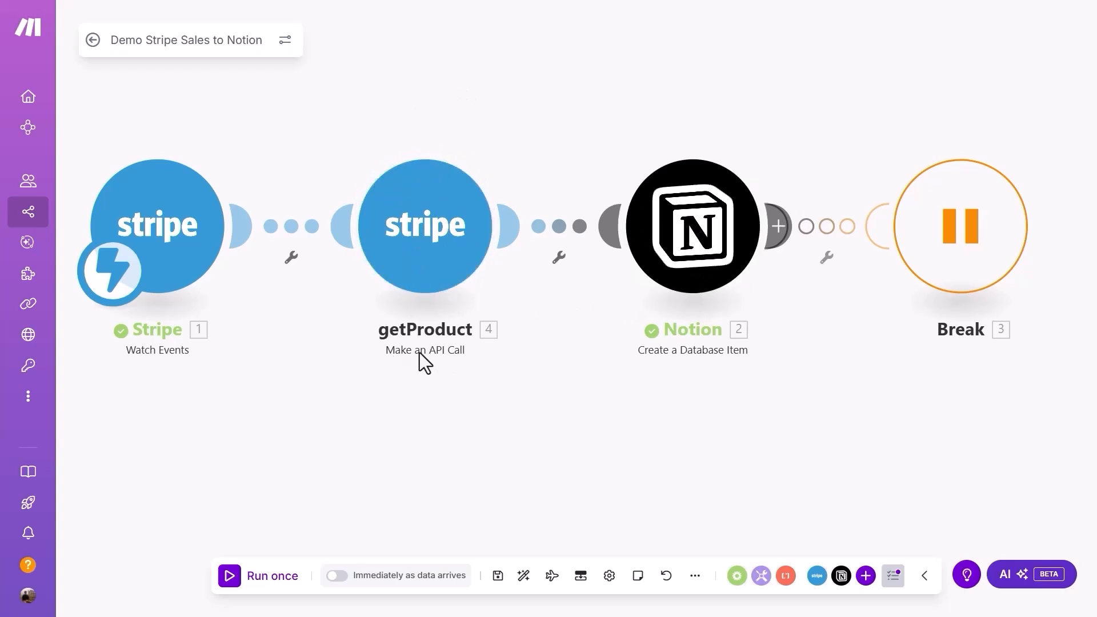
click(818, 576)
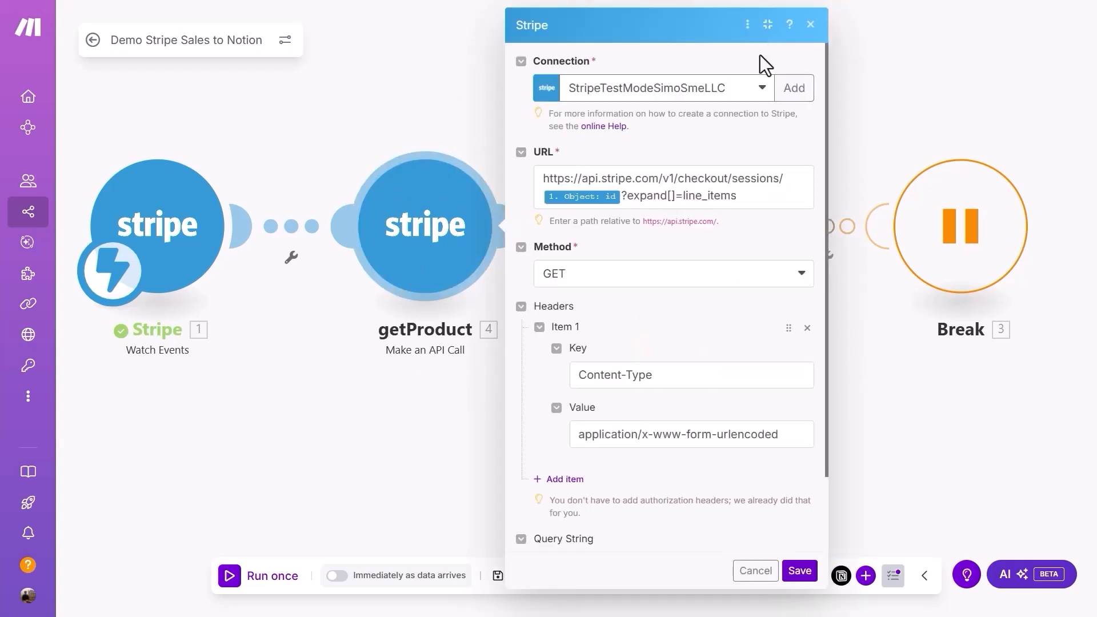
click(656, 167)
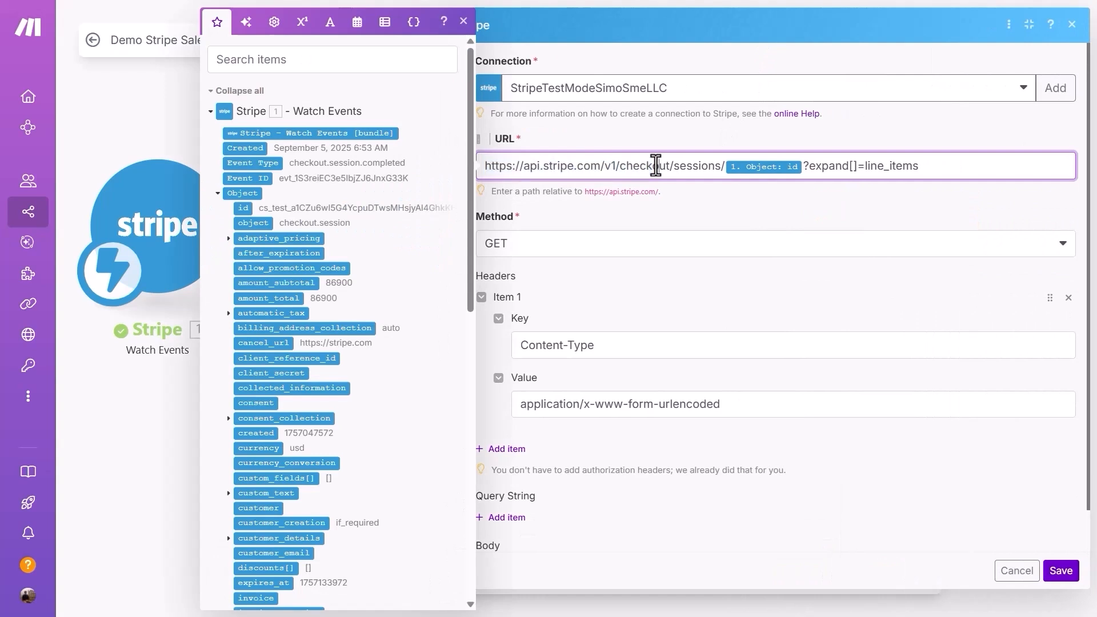
click(807, 166)
drag(829, 170, 919, 170)
click(919, 169)
click(795, 196)
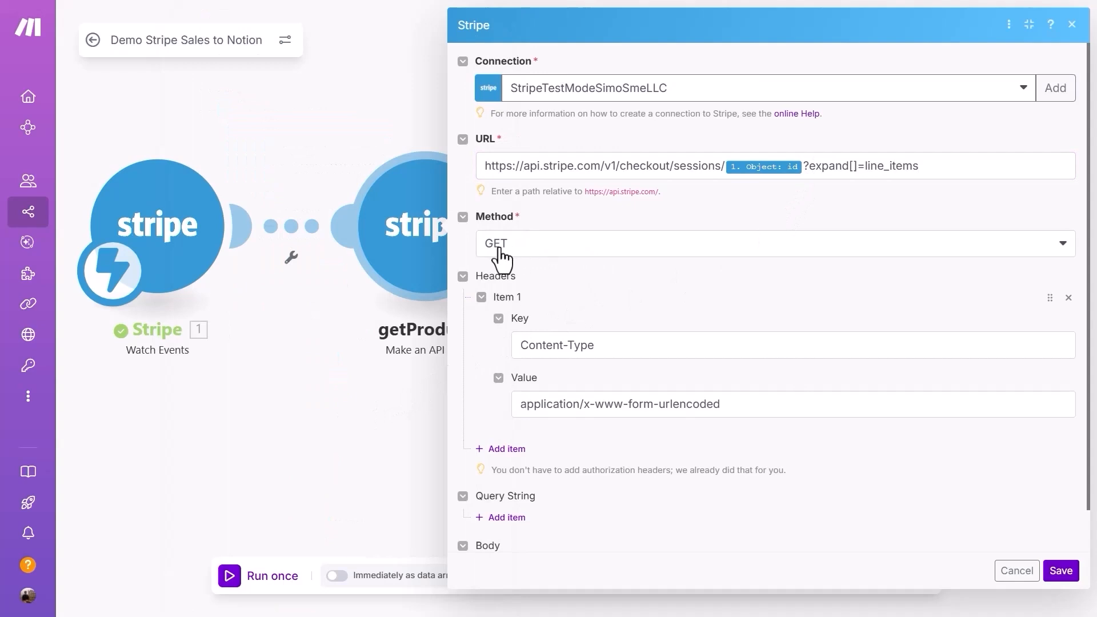
click(351, 274)
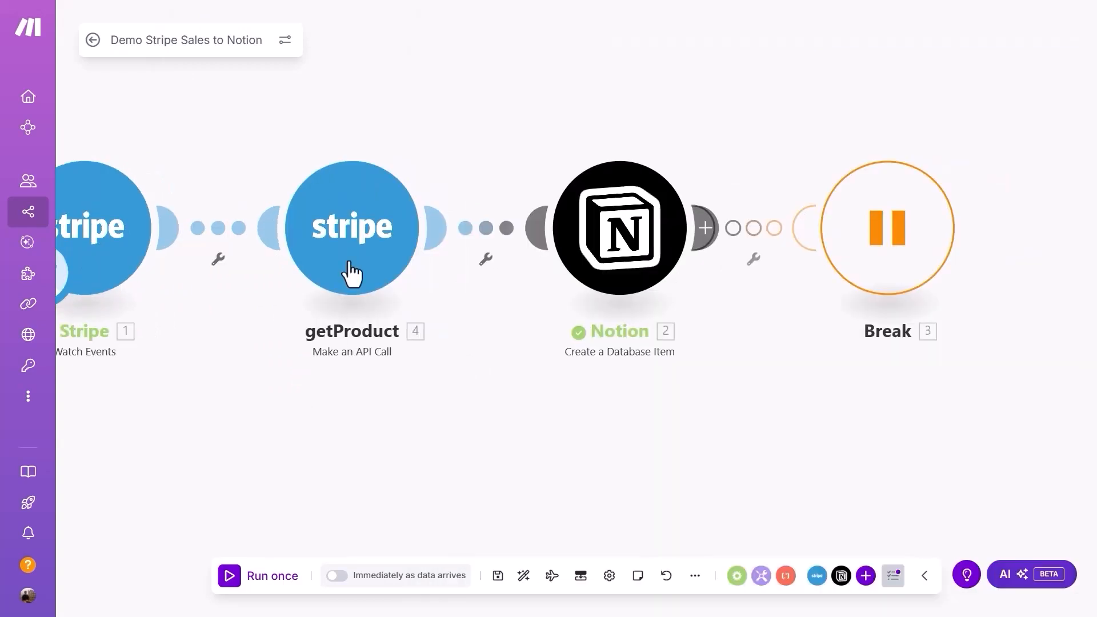
Step: Run only the getProduct module, entering the test checkout session ID as the object id
right_click(381, 277)
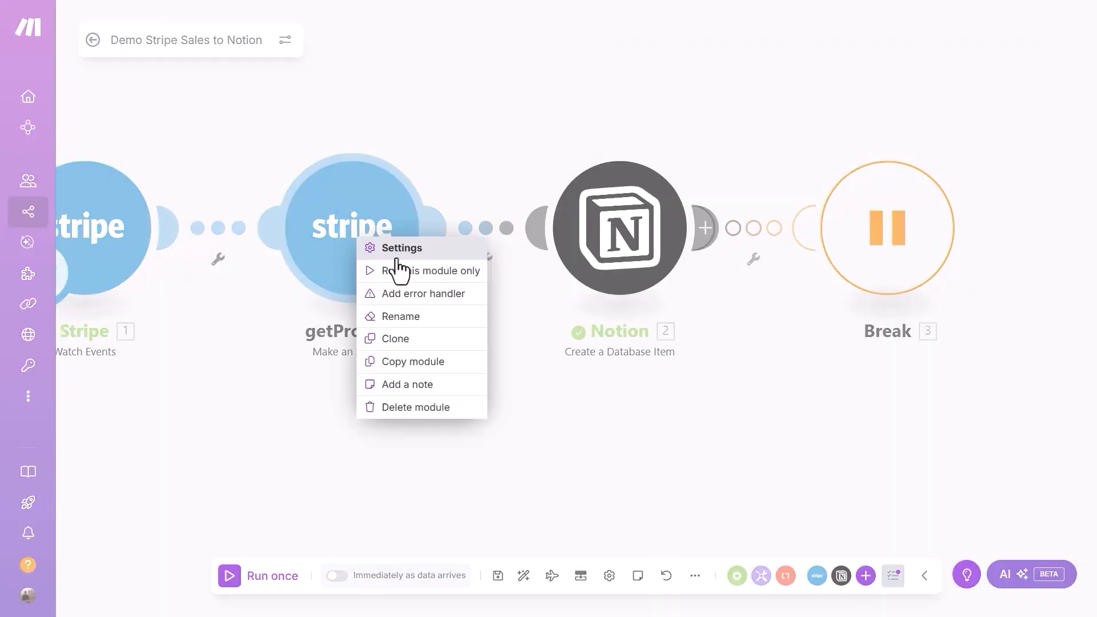
click(440, 273)
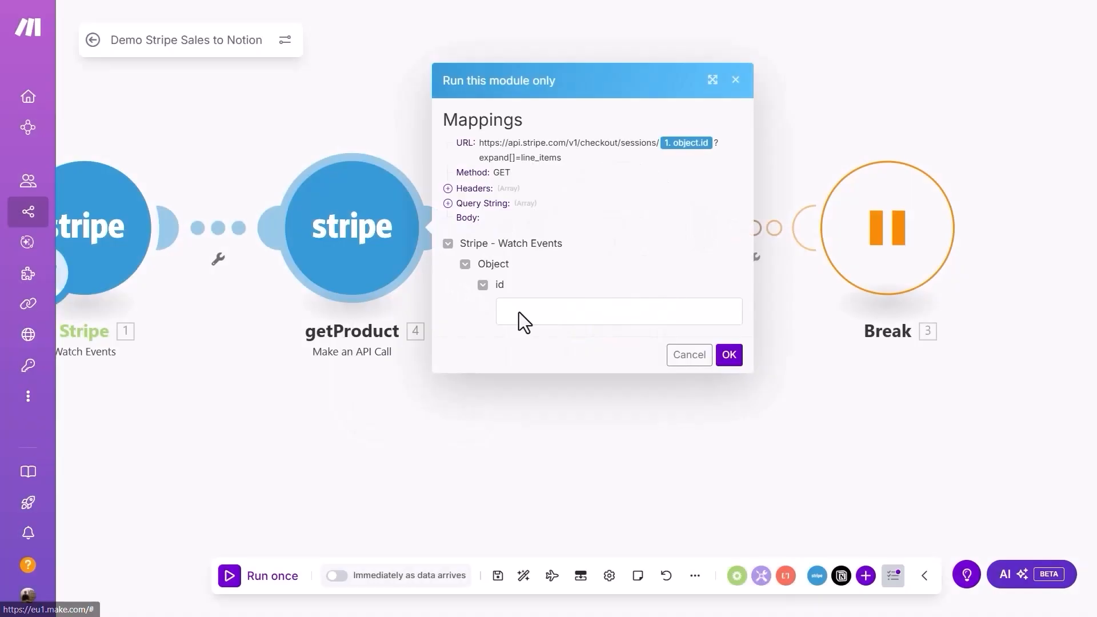
click(519, 312)
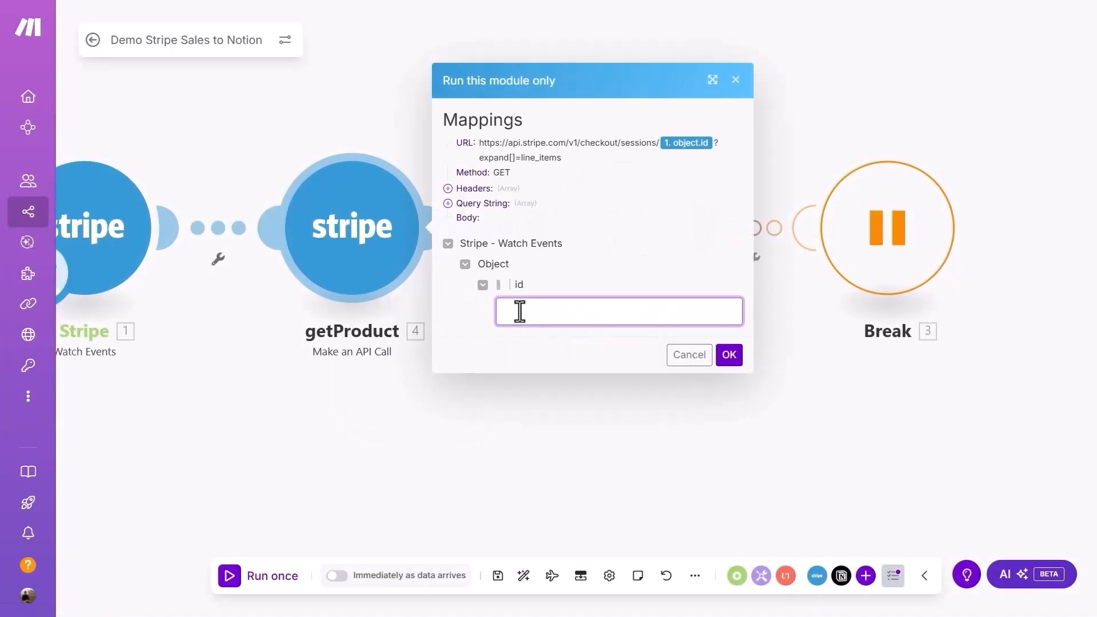
text(cs_test_a1CZu6wl5G4YcpuDTwsMHsjyAl4GhkKH3p3mEl7aoxP5ZYDt47V9r3yXXY)
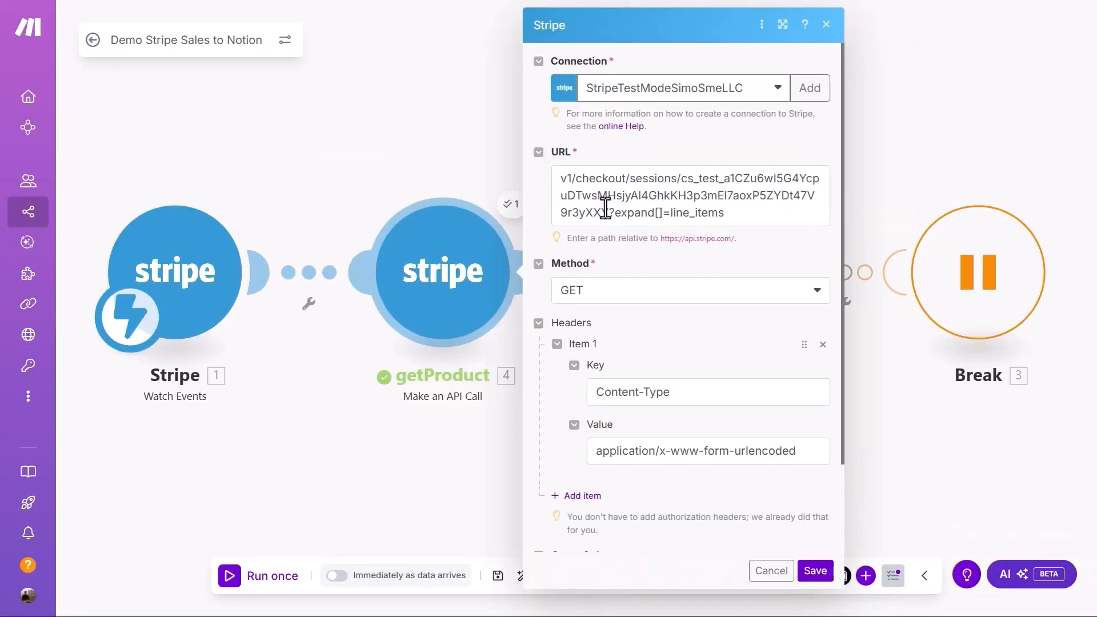
Step: Replace the hard-coded session ID in getProduct's URL with the event's Object id, keeping v1/checkout/sessions/ and ?expand[]=line_items, and save the module
click(782, 24)
click(487, 167)
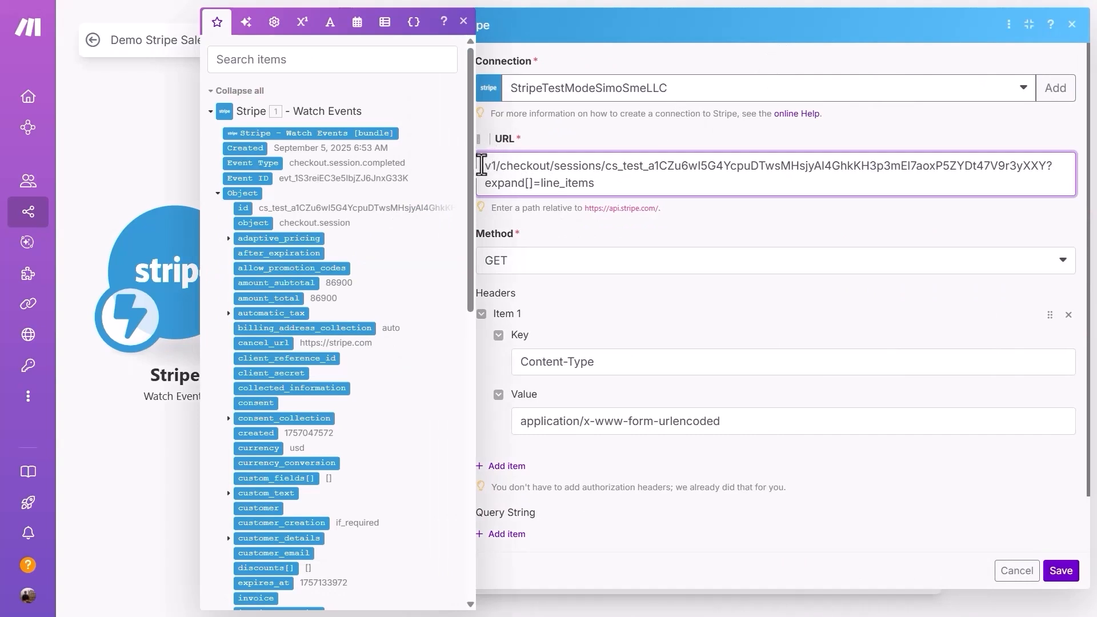
click(651, 211)
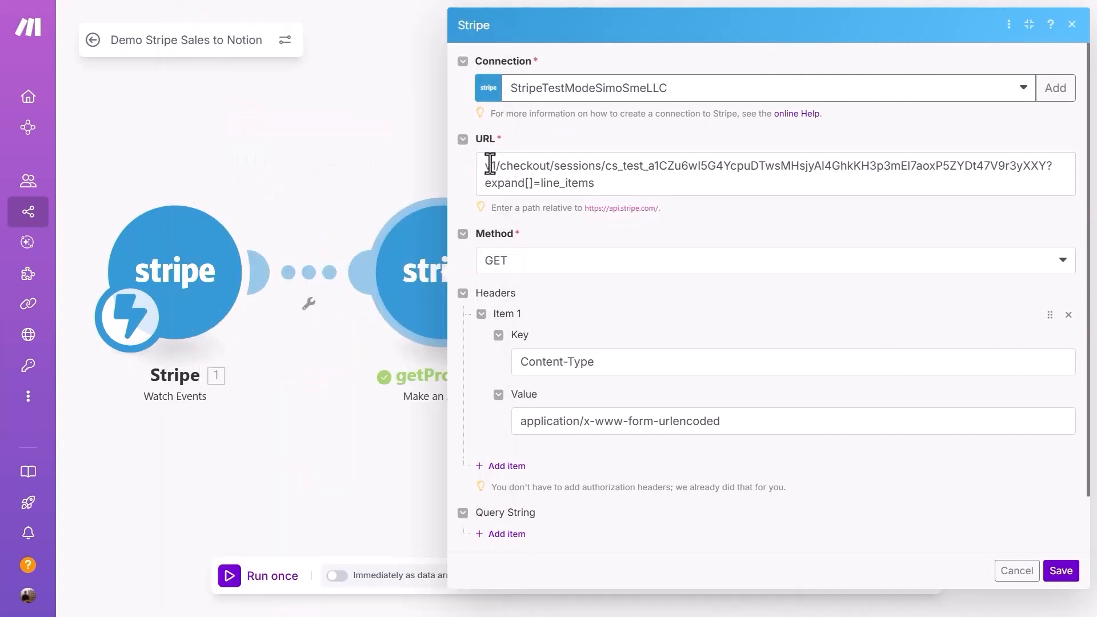
drag(587, 211, 657, 212)
click(658, 213)
click(483, 164)
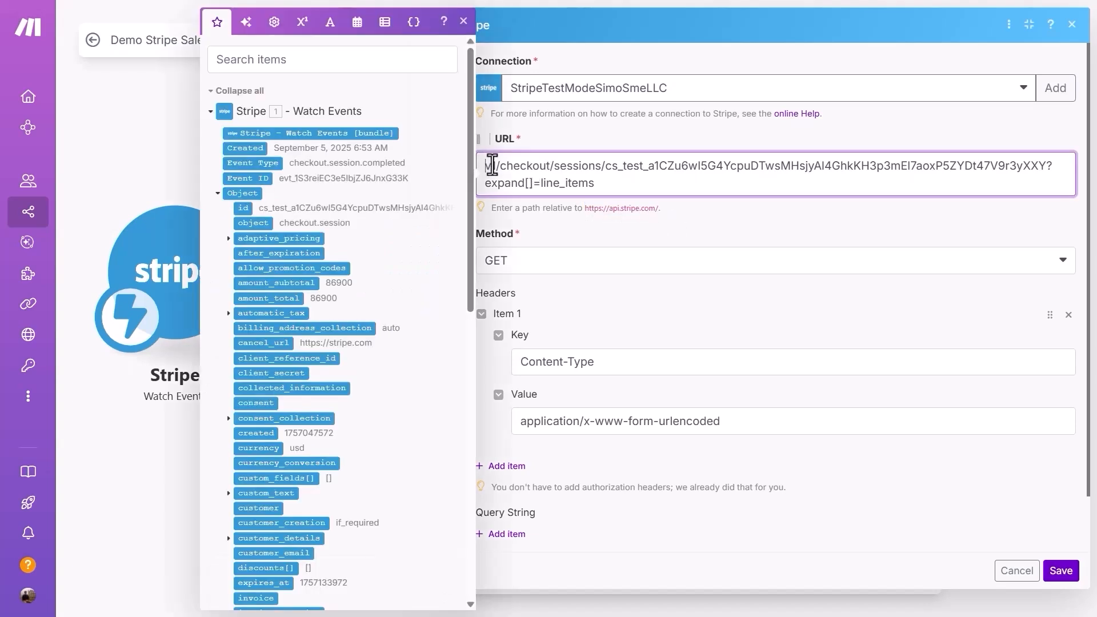
drag(500, 166, 1048, 166)
click(556, 169)
key(BackSpace)
drag(243, 210, 605, 166)
click(717, 210)
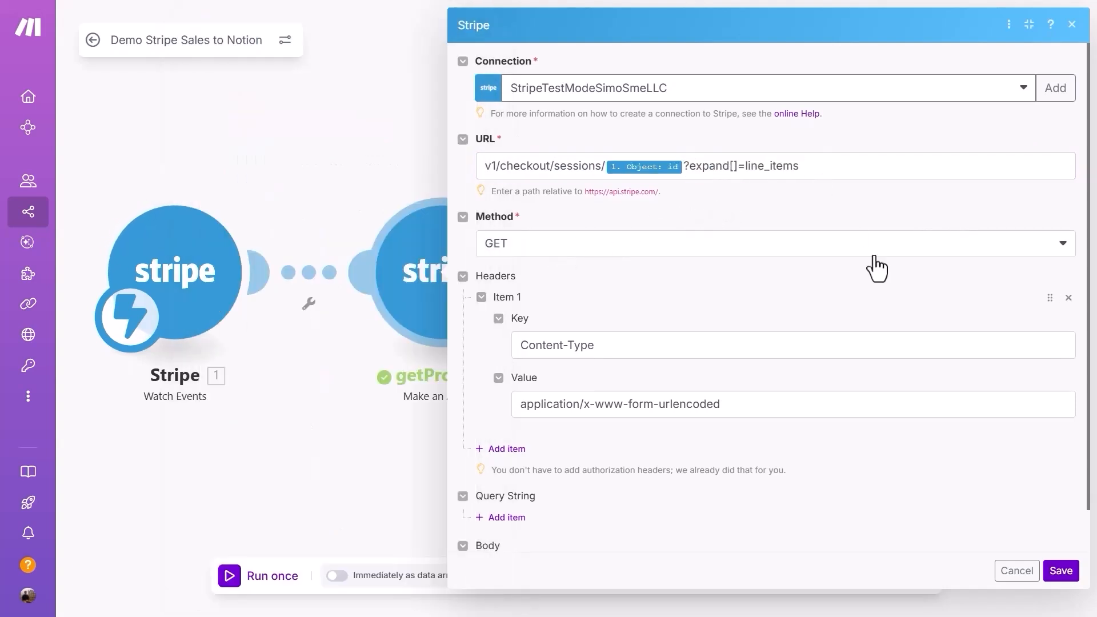
click(1061, 570)
Step: Test the getProduct module on its own with the checkout session ID, using the mapped URL
right_click(451, 280)
click(483, 310)
click(621, 346)
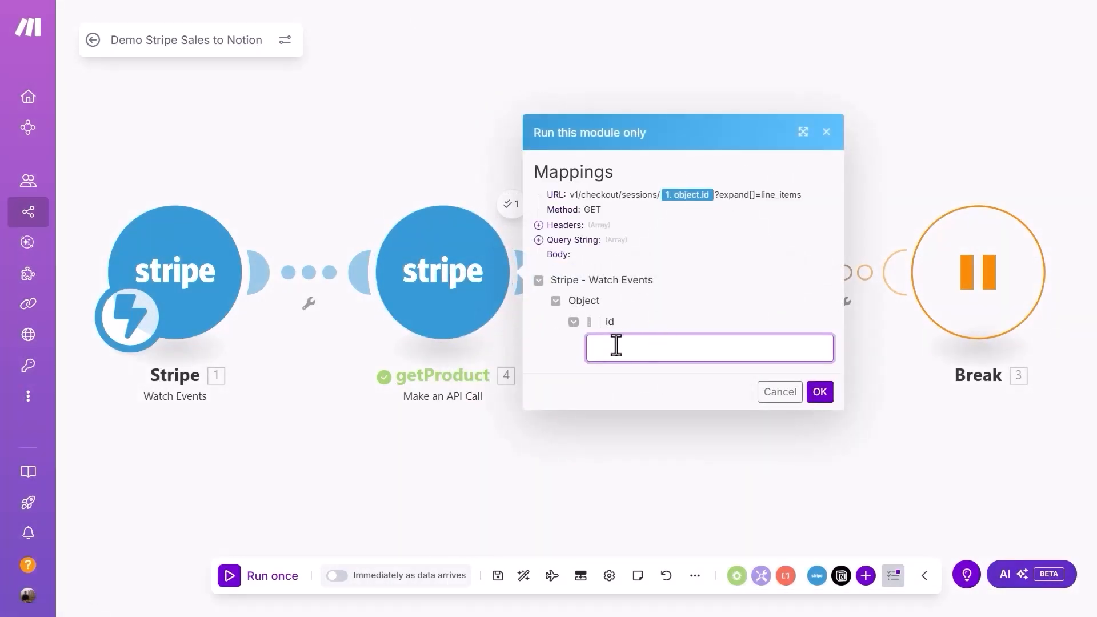
key(ctrl+v)
click(820, 392)
Step: Examine the getProduct output body down to the description of the first entry in the line_items data
click(511, 203)
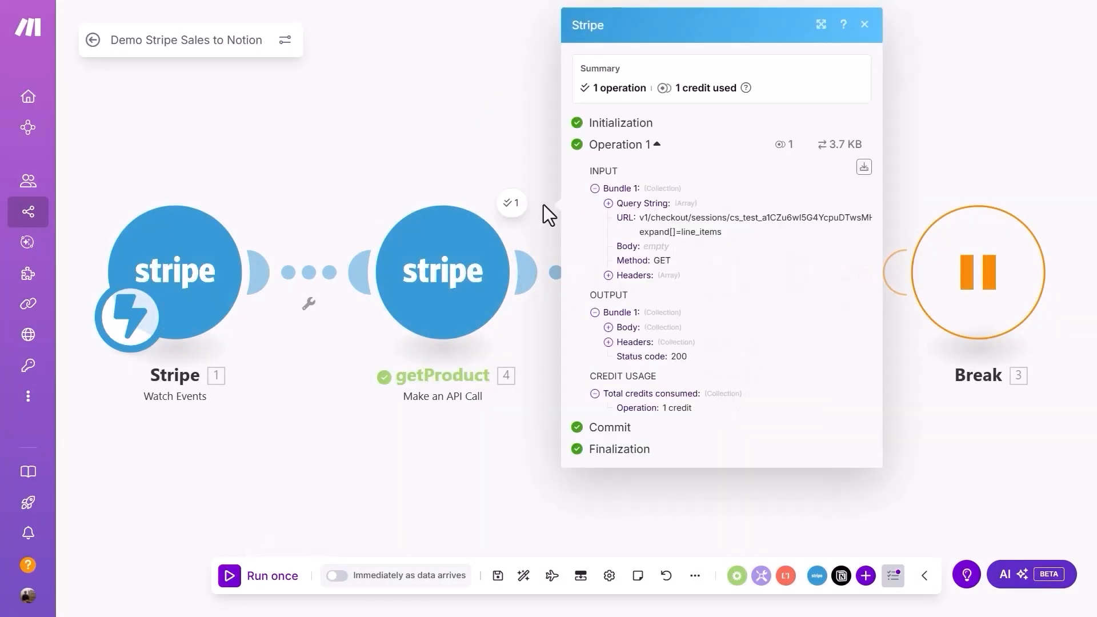
click(644, 331)
scroll(718, 331, down, 9)
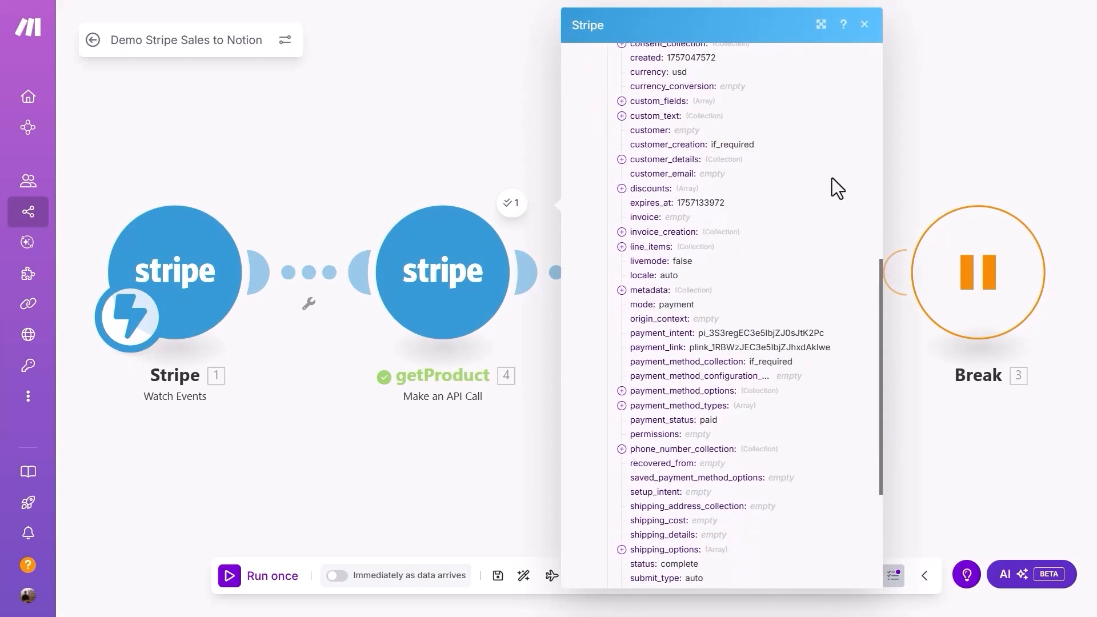
drag(417, 396, 382, 388)
scroll(690, 330, down, 1)
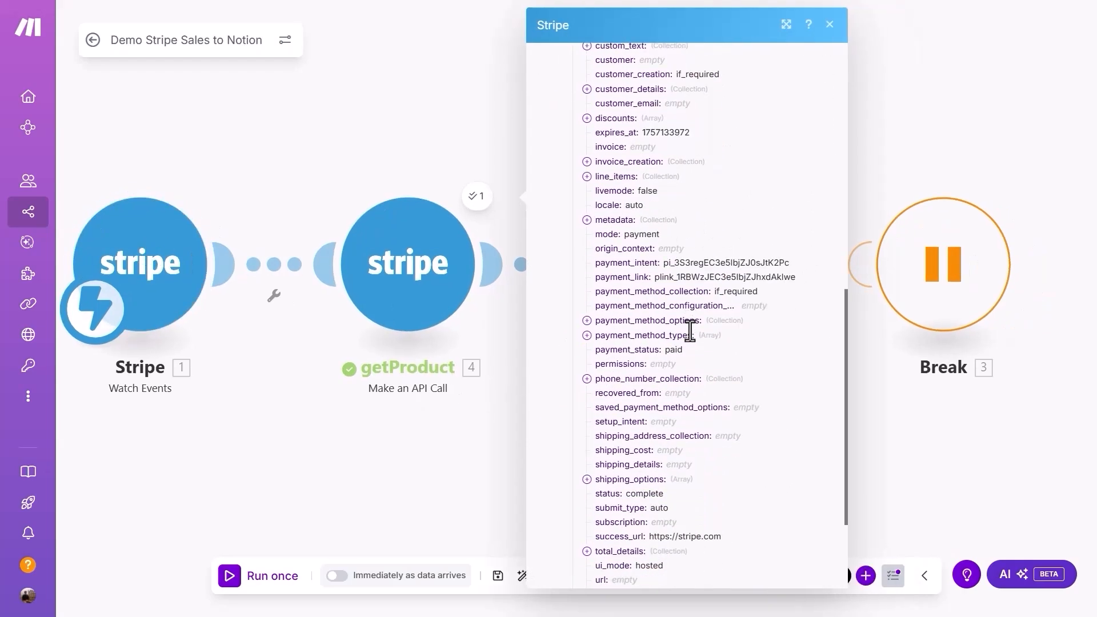
scroll(690, 331, up, 2)
click(631, 320)
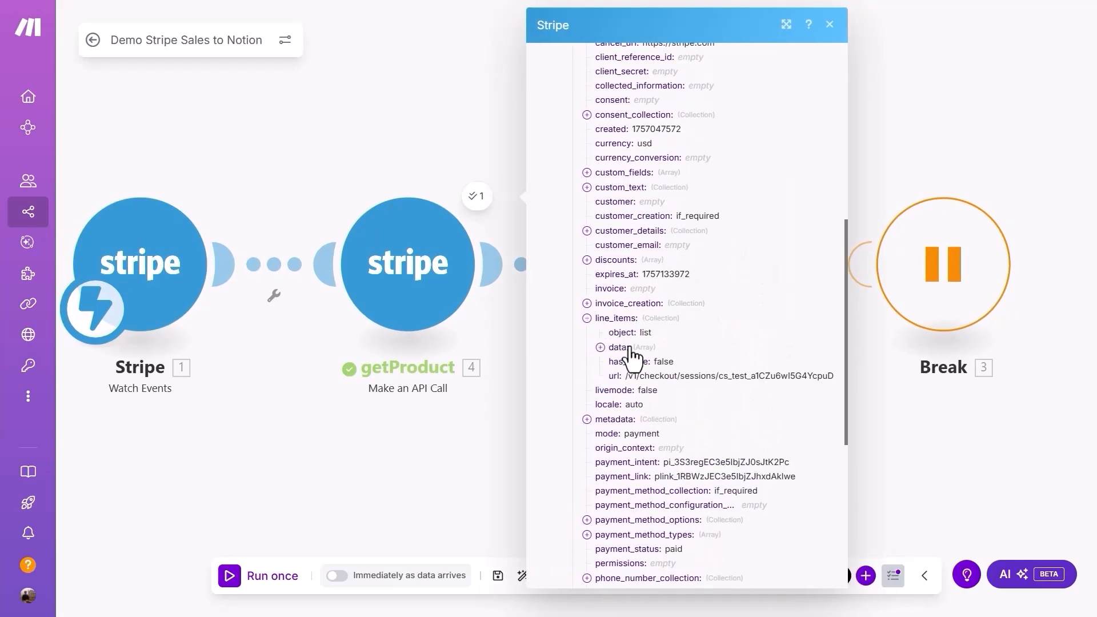
click(618, 347)
scroll(721, 407, down, 1)
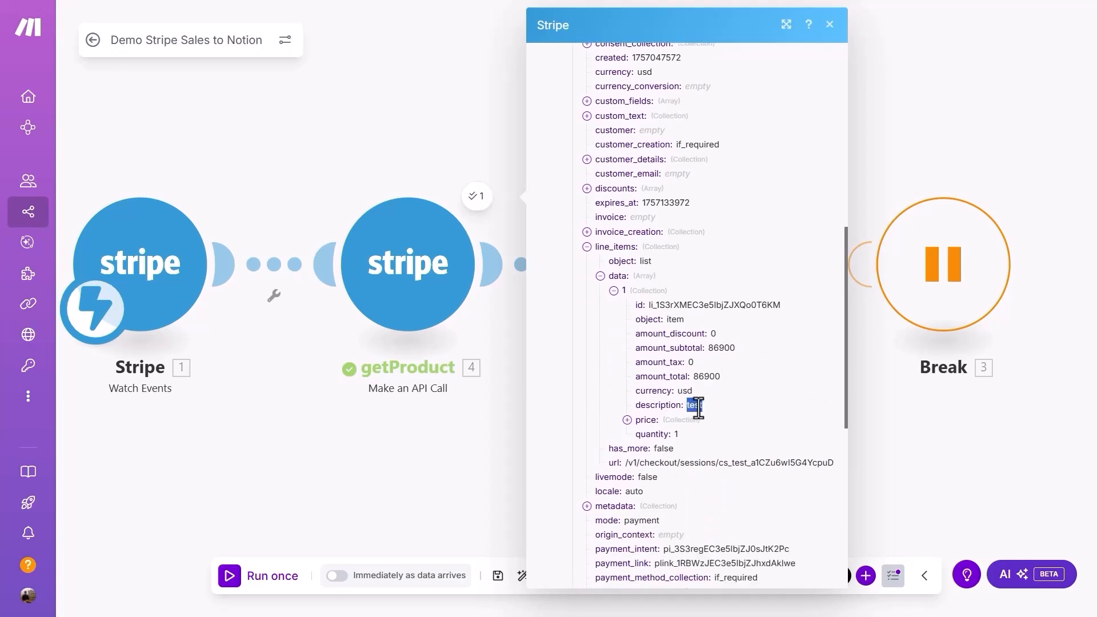
click(478, 438)
Step: Map the Notion module's Product Name to the description in getProduct's line_items data, and save
click(681, 291)
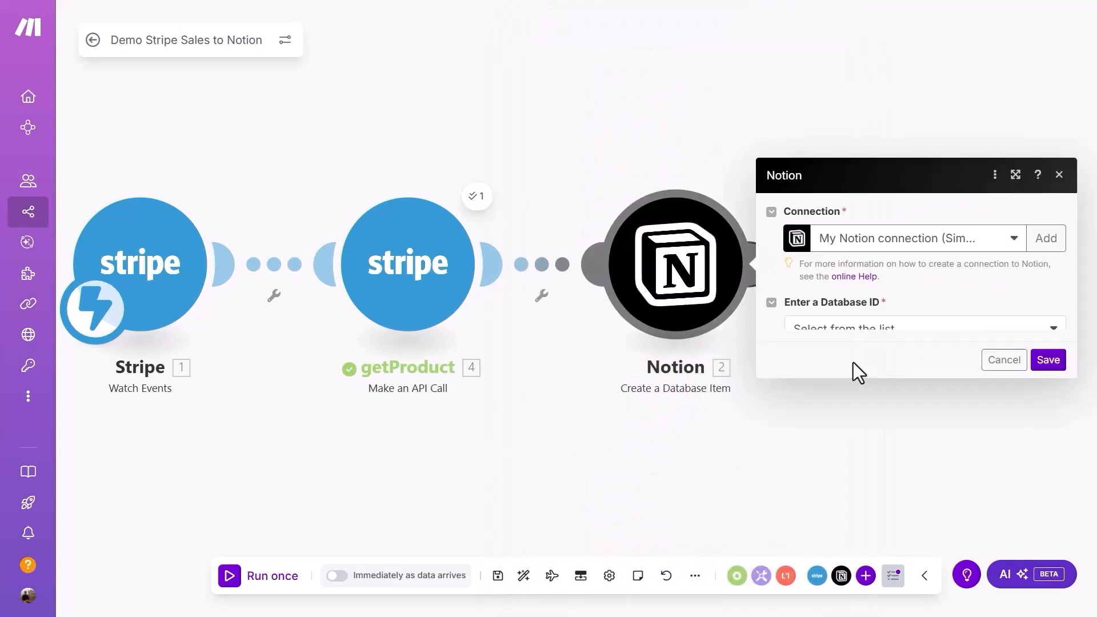
click(1015, 24)
click(563, 361)
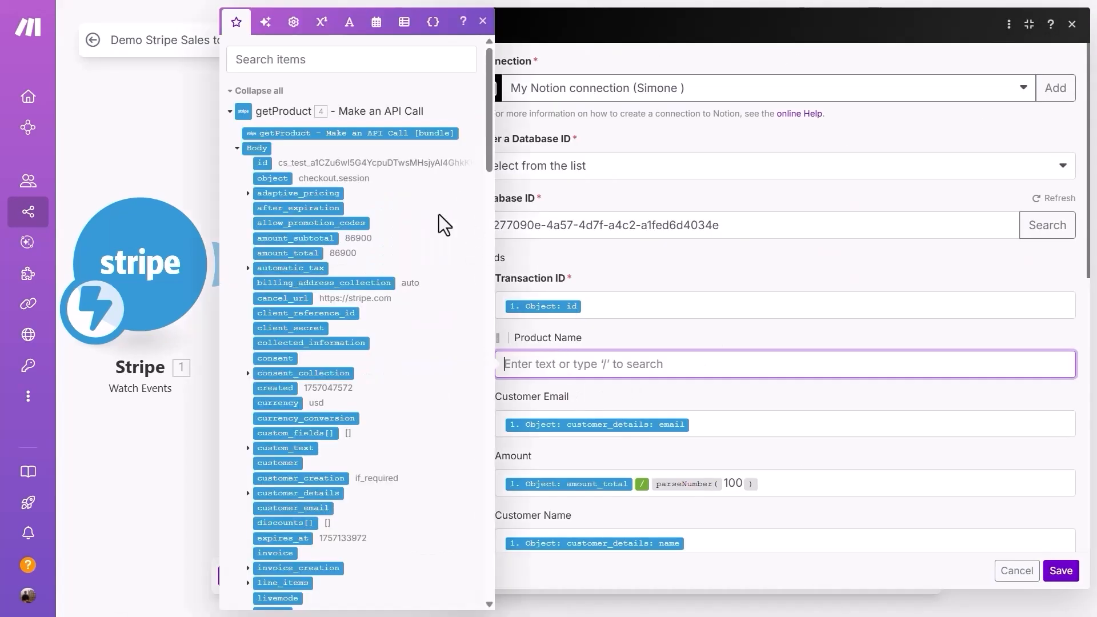
click(298, 59)
text(line)
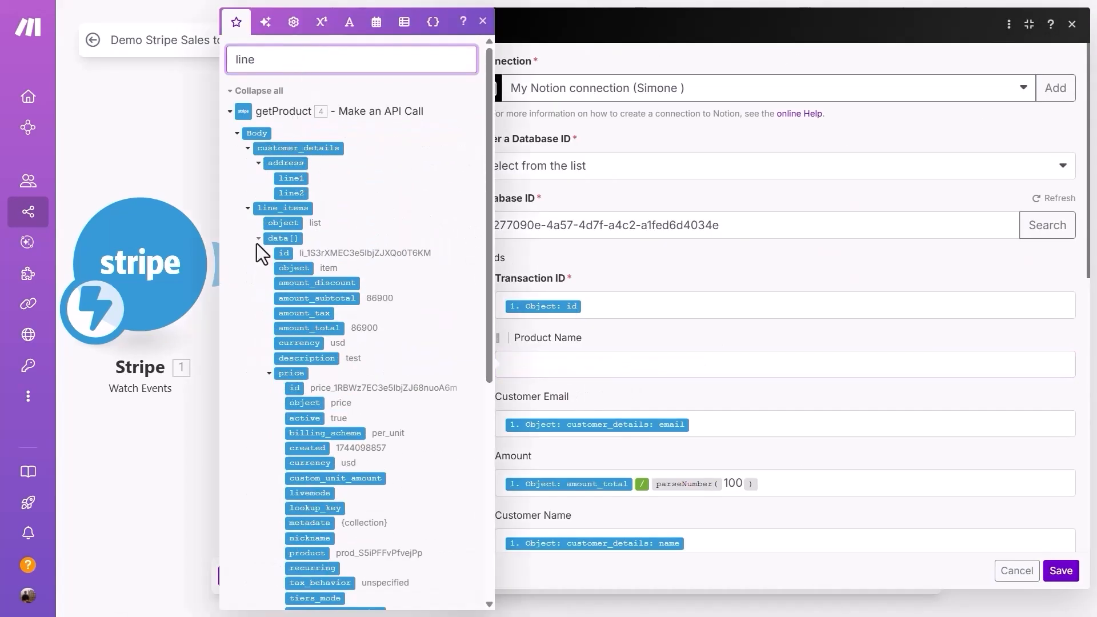
click(306, 357)
click(1061, 571)
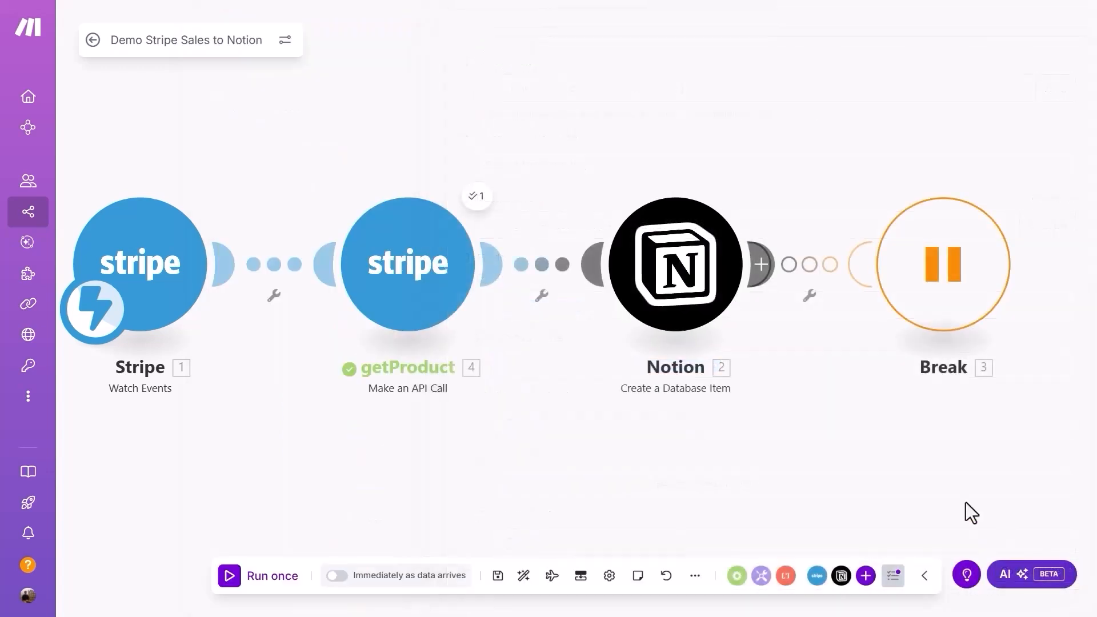
Step: Save the scenario, and in Notion's Product Sales Analytics set the newest sale's Product Name to Test
click(498, 575)
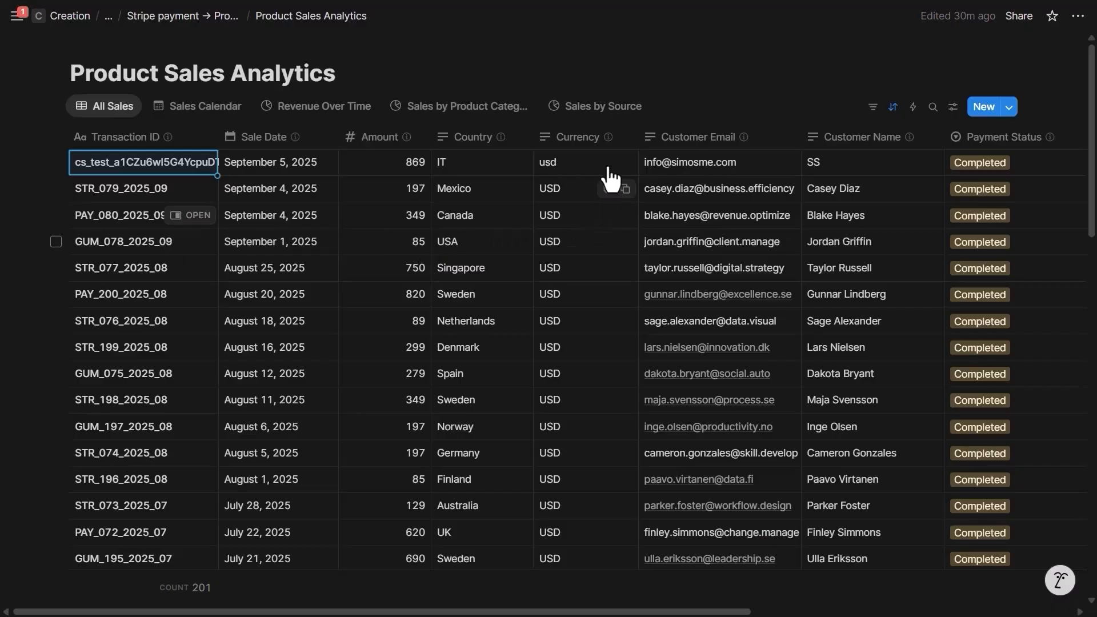
scroll(607, 184, right, 8)
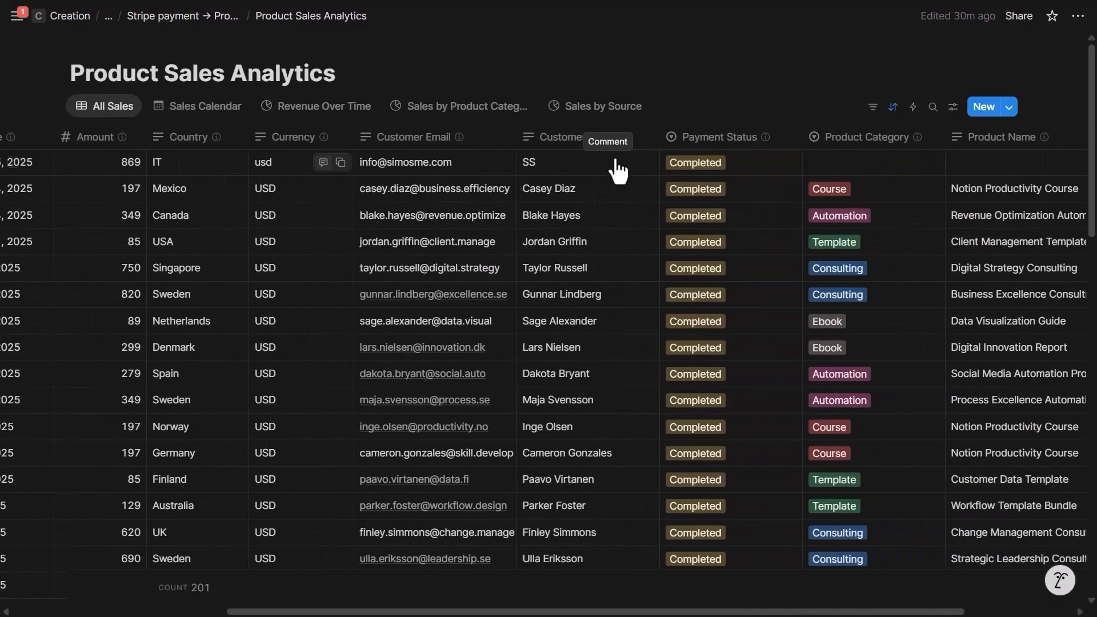
click(822, 166)
text(Test)
key(Tab)
click(817, 91)
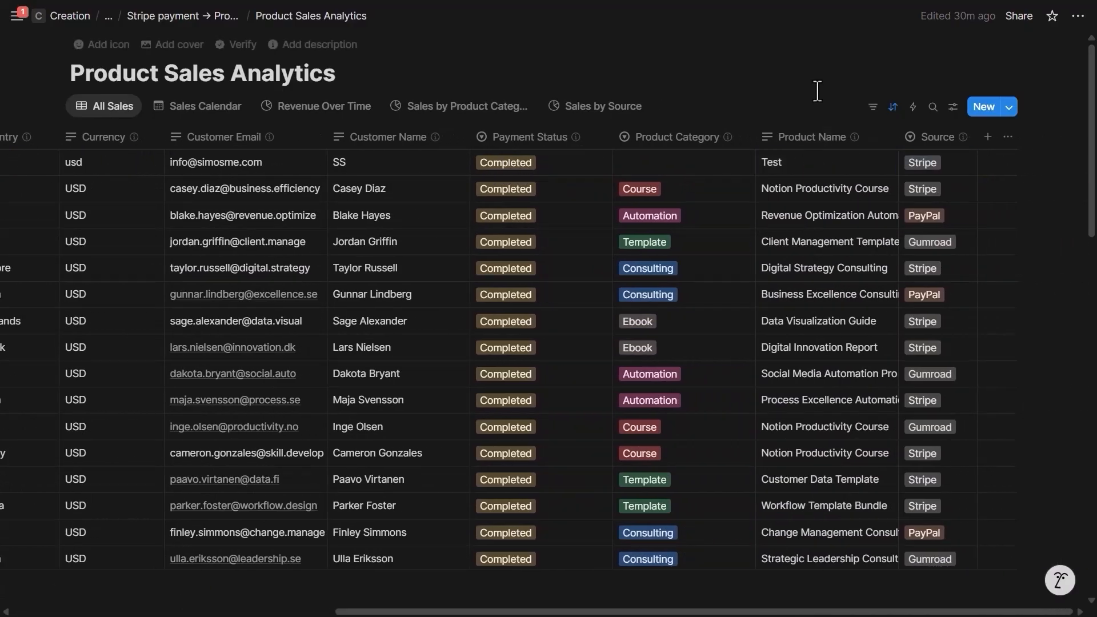
scroll(733, 110, left, 8)
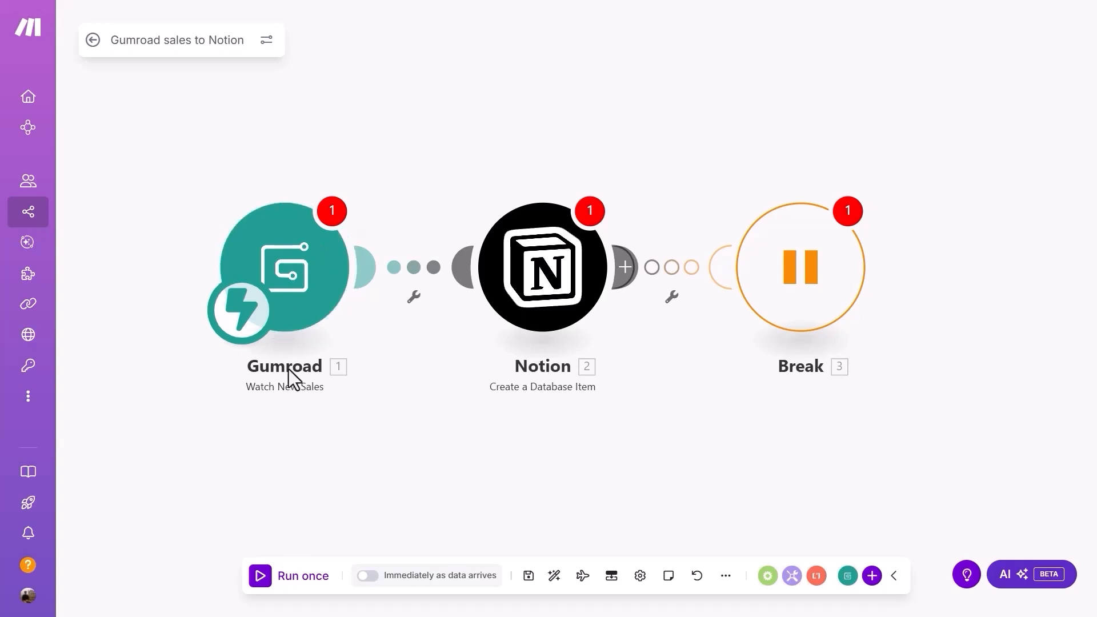
Step: Start a webhook for the Gumroad Watch New Sales module, named demoSalesTest, using the existing My Gumroad connection
click(290, 329)
click(443, 264)
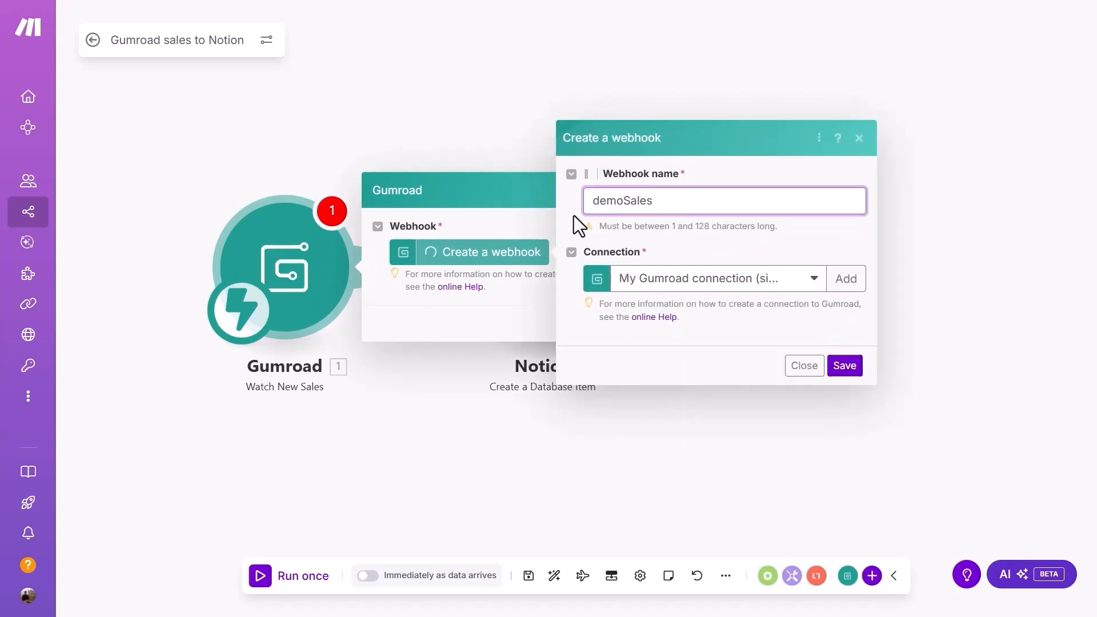
text(Test)
click(650, 297)
click(648, 294)
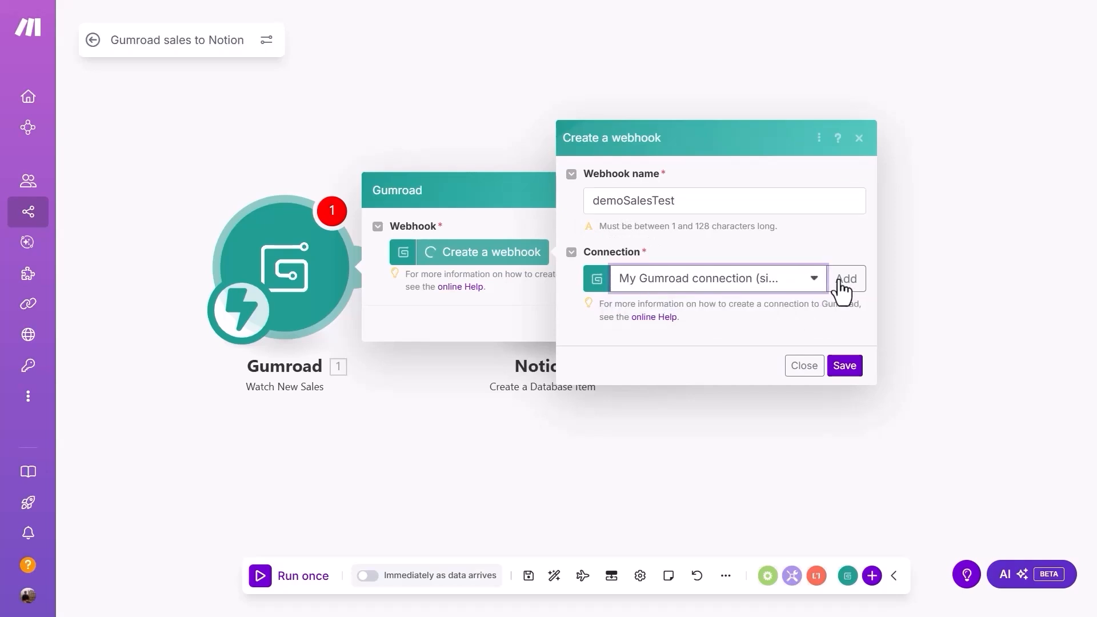
click(841, 283)
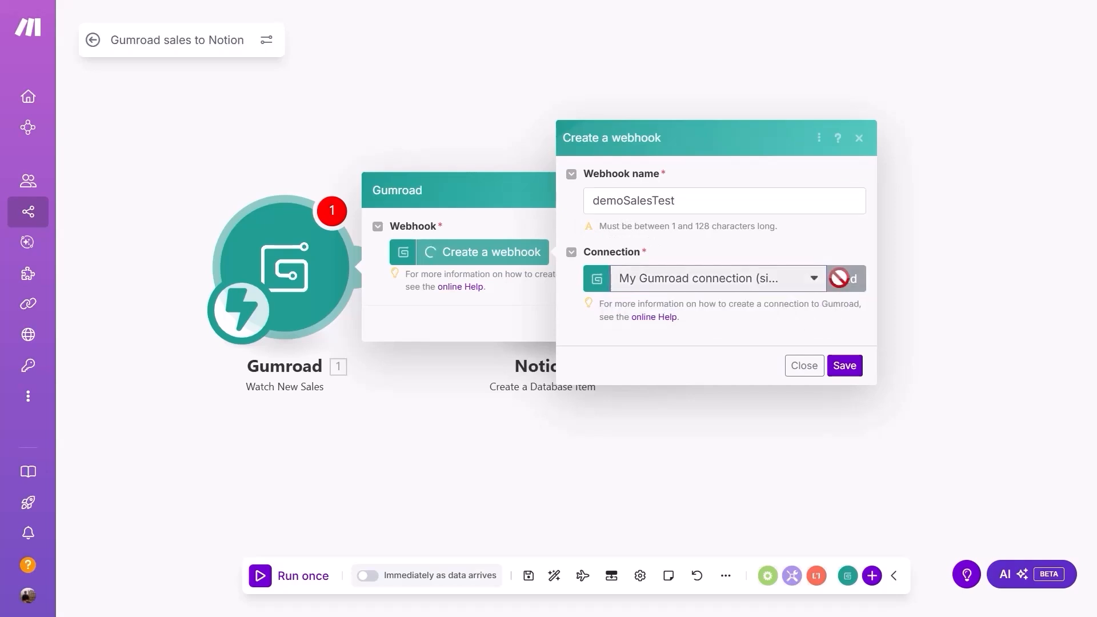
triple_click(539, 227)
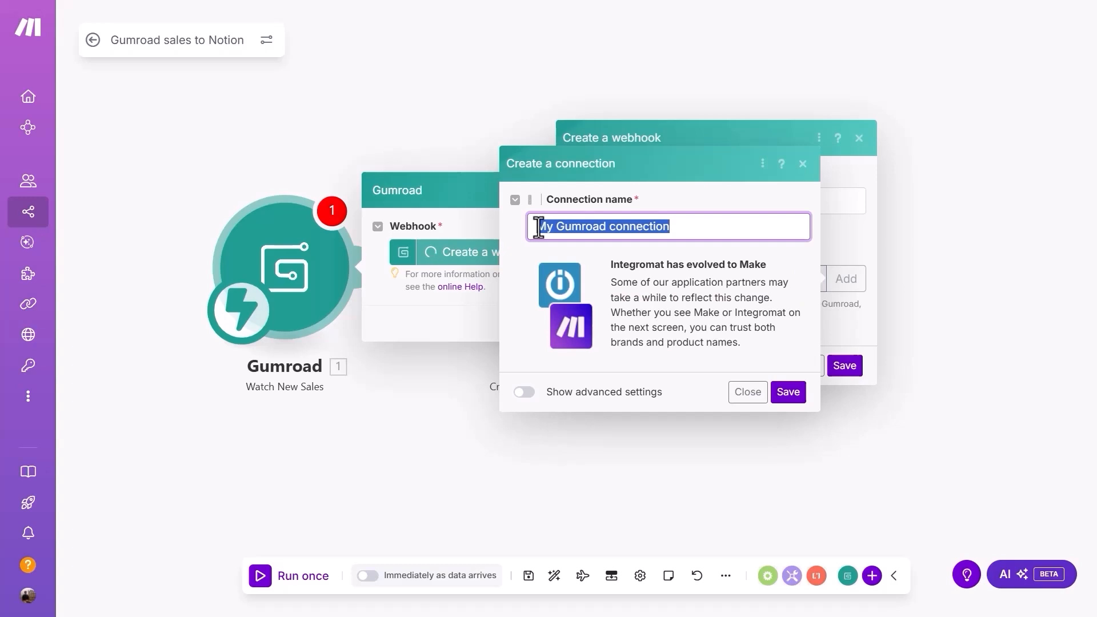
click(789, 393)
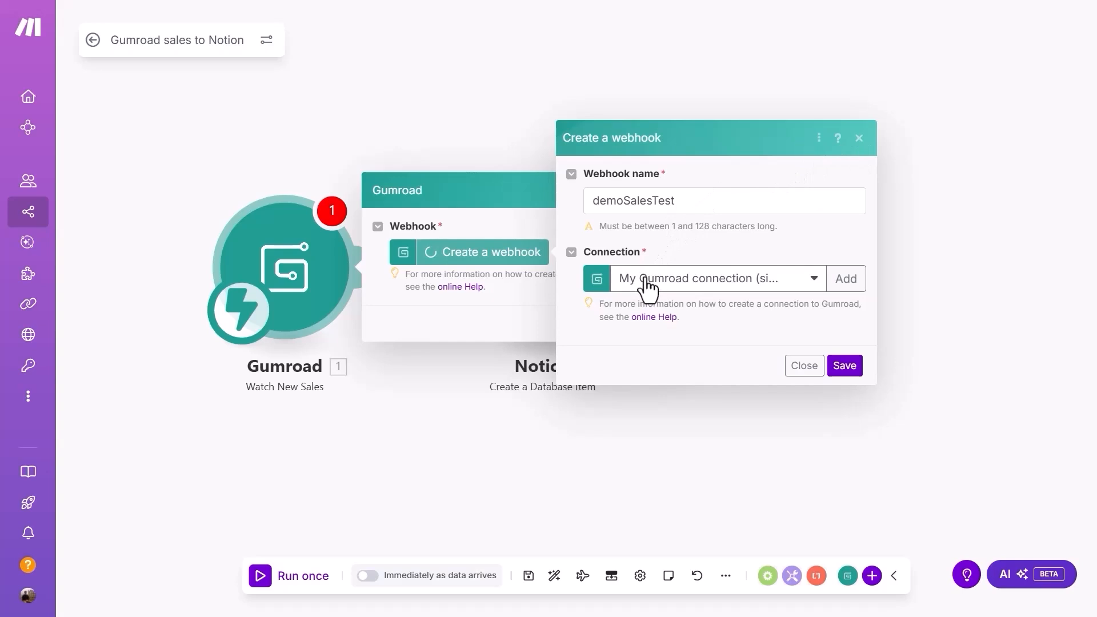
click(859, 139)
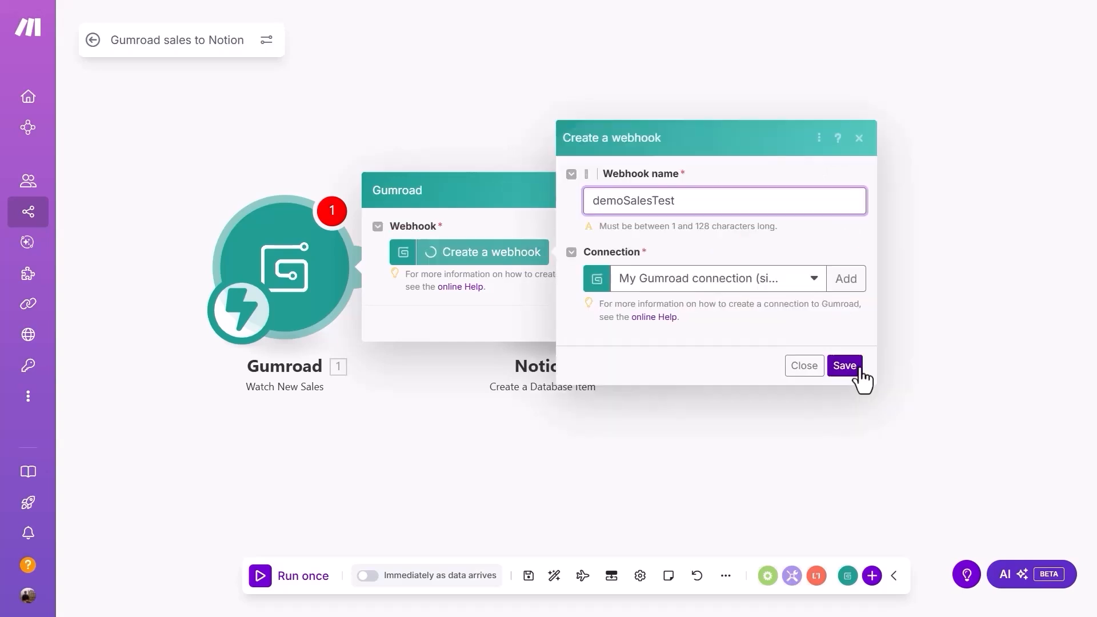
Step: Save the demoSalesTest webhook and the Gumroad module that uses it
click(844, 366)
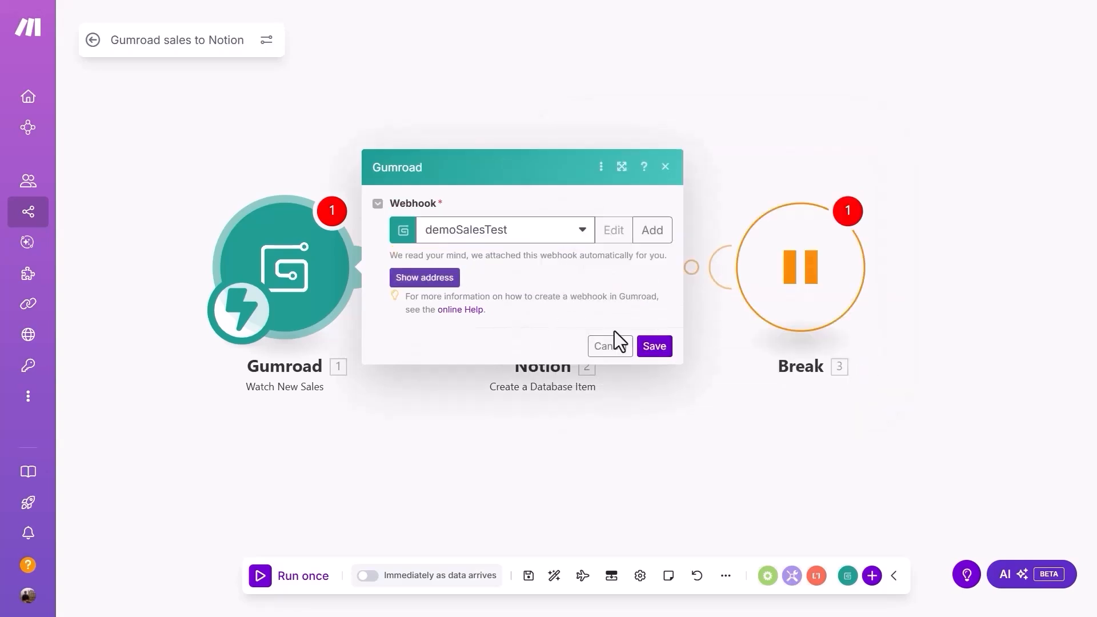
click(655, 346)
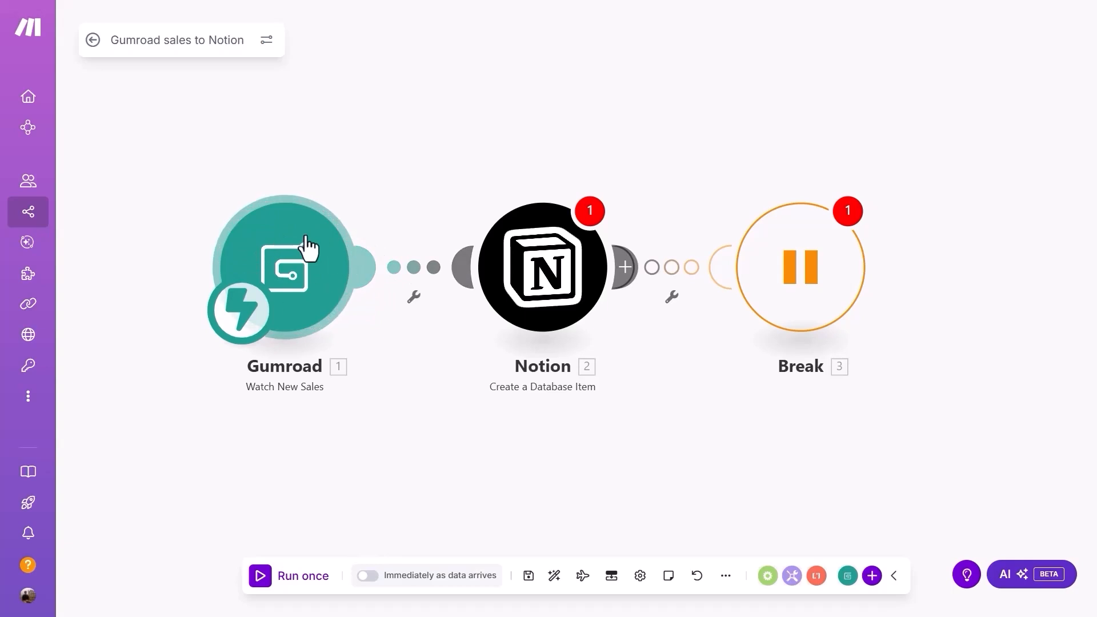
click(421, 274)
click(630, 252)
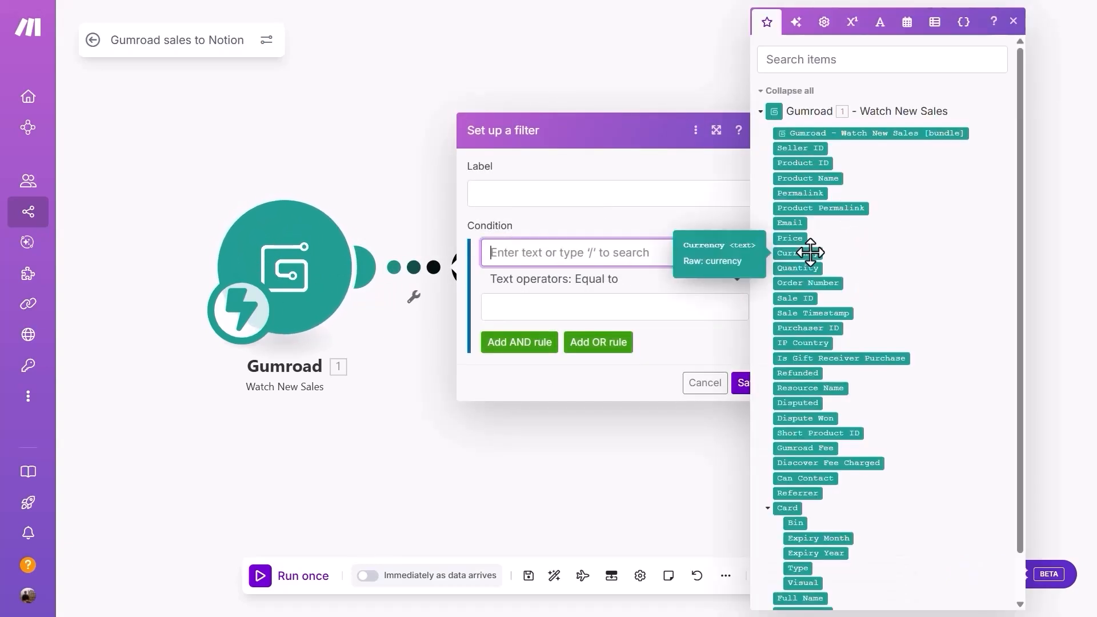
scroll(810, 252, down, 1)
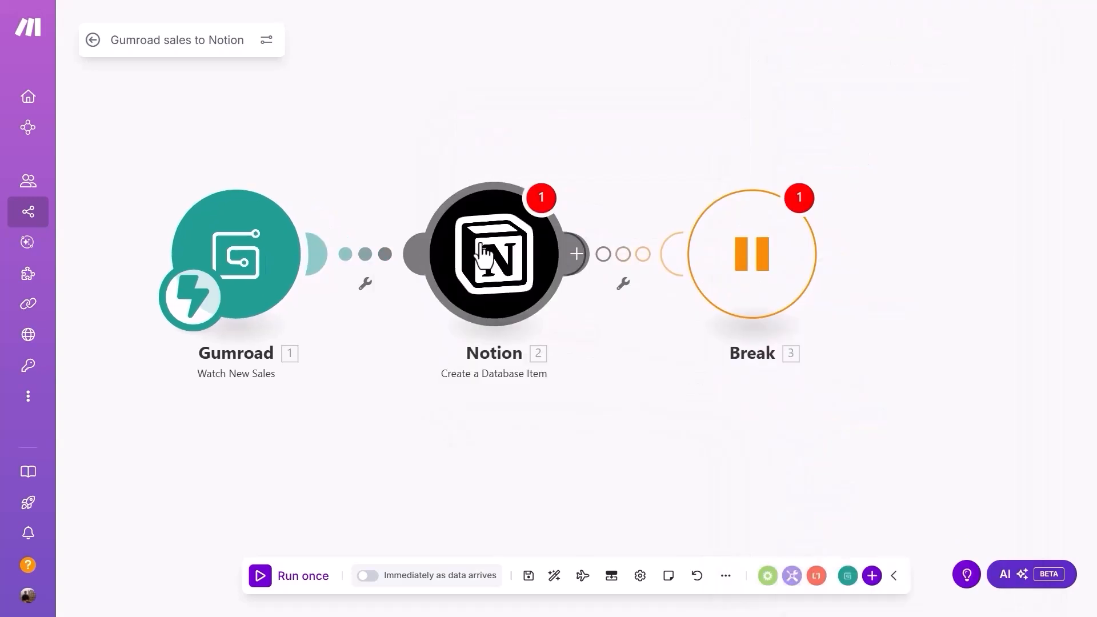
Step: Replace the Stripe mapping of Transaction ID in the Notion module with Gumroad's Sale ID
click(490, 269)
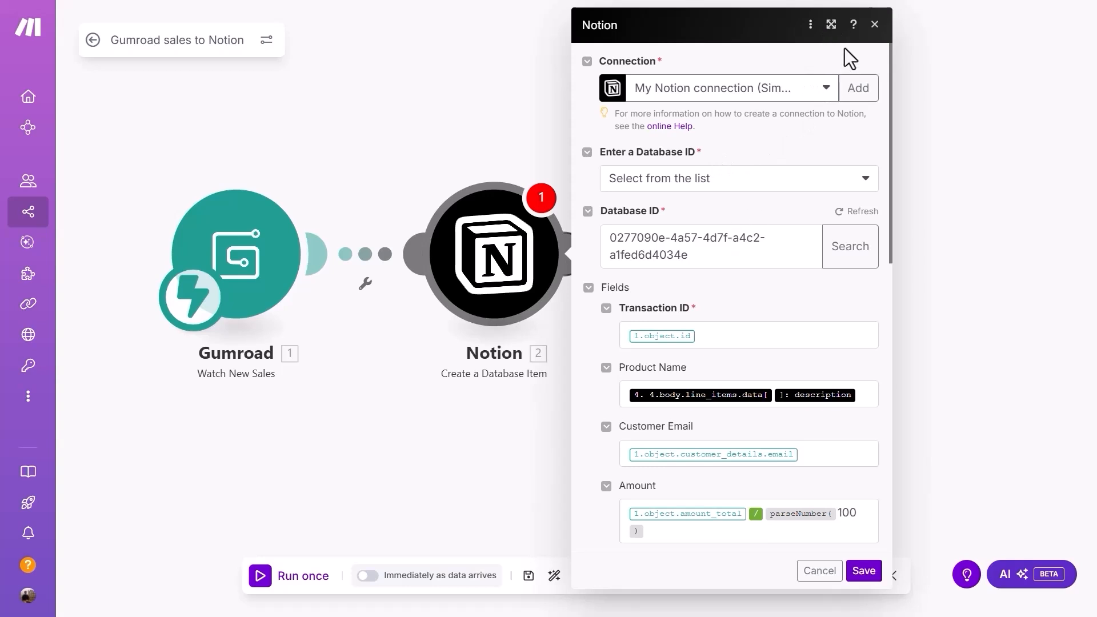
click(831, 24)
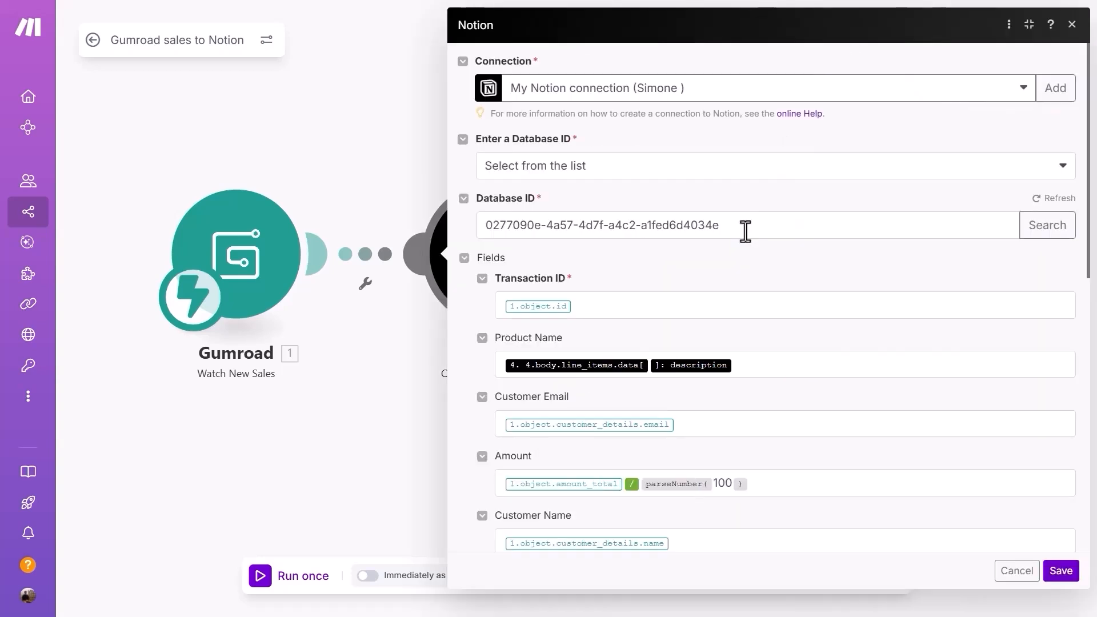
click(592, 306)
key(BackSpace)
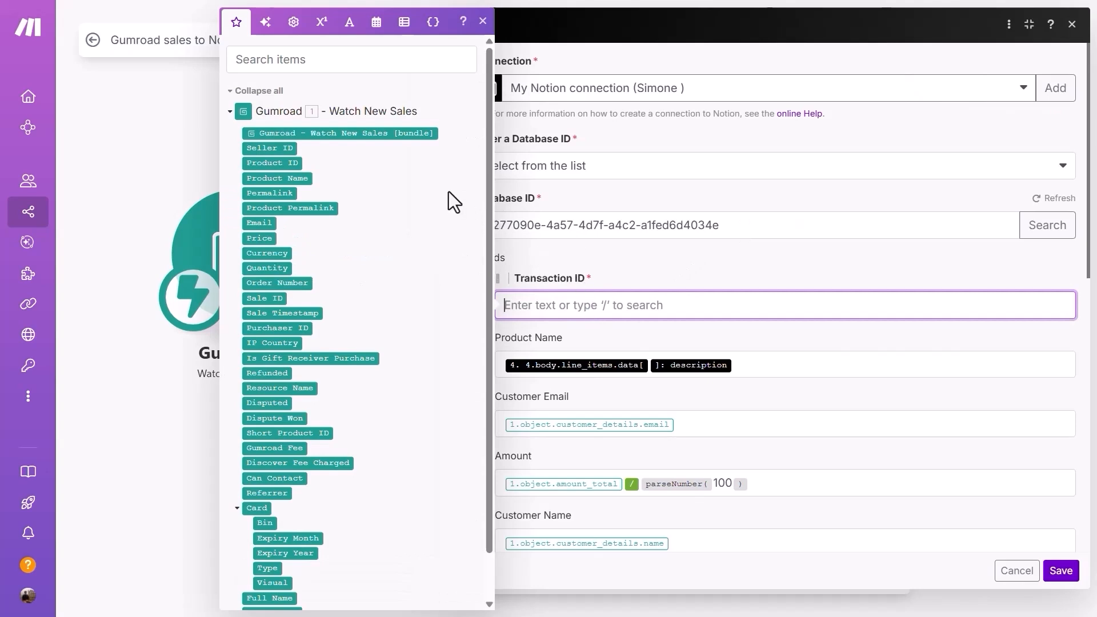
scroll(282, 252, down, 1)
click(269, 250)
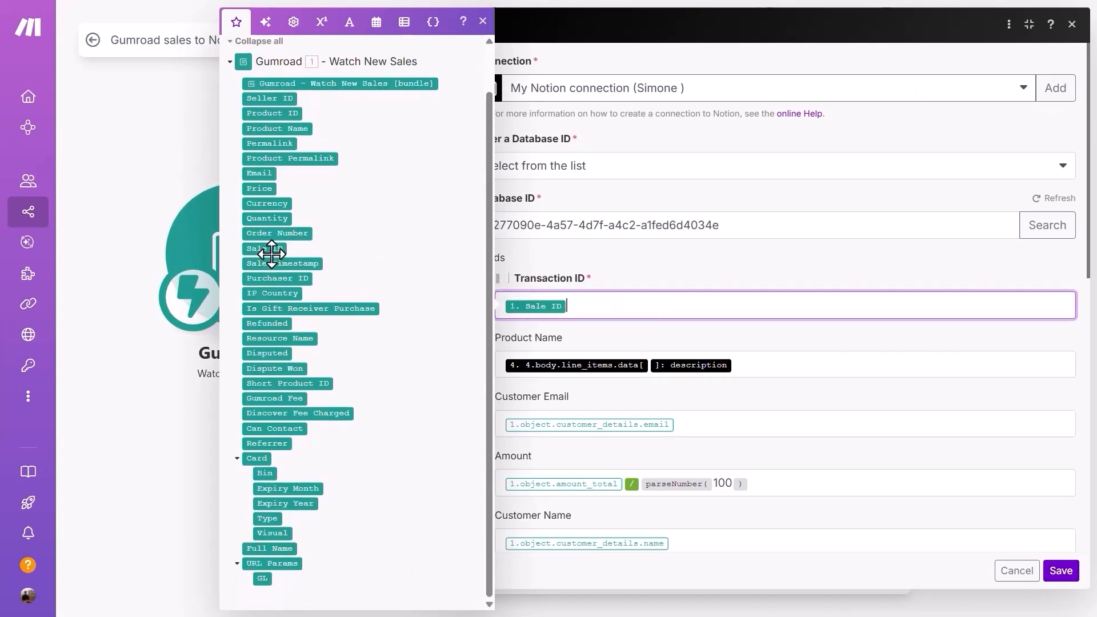
Step: Remap the Notion module's Product Name to Gumroad's Product Name and its Customer Email to Gumroad's Email
click(794, 364)
key(BackSpace)
key(BackSpace)
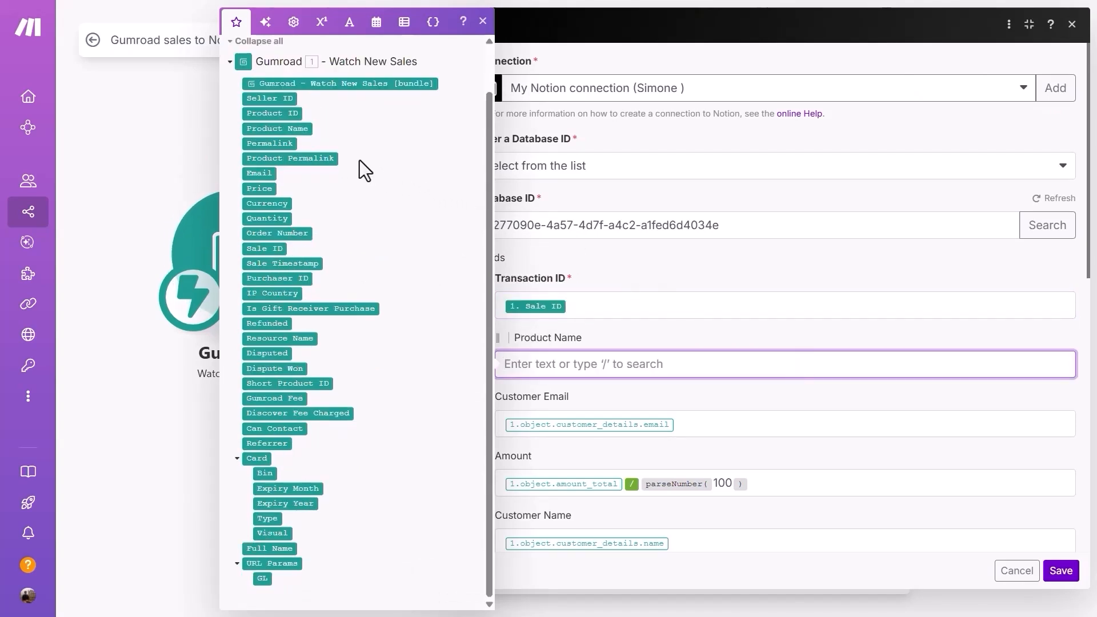
click(294, 128)
scroll(738, 365, down, 1)
click(737, 359)
key(BackSpace)
text(email)
click(257, 400)
Step: Replace the Stripe total in the Amount formula with Gumroad's Price, keeping the division by parseNumber(100)
scroll(626, 349, down, 1)
click(624, 346)
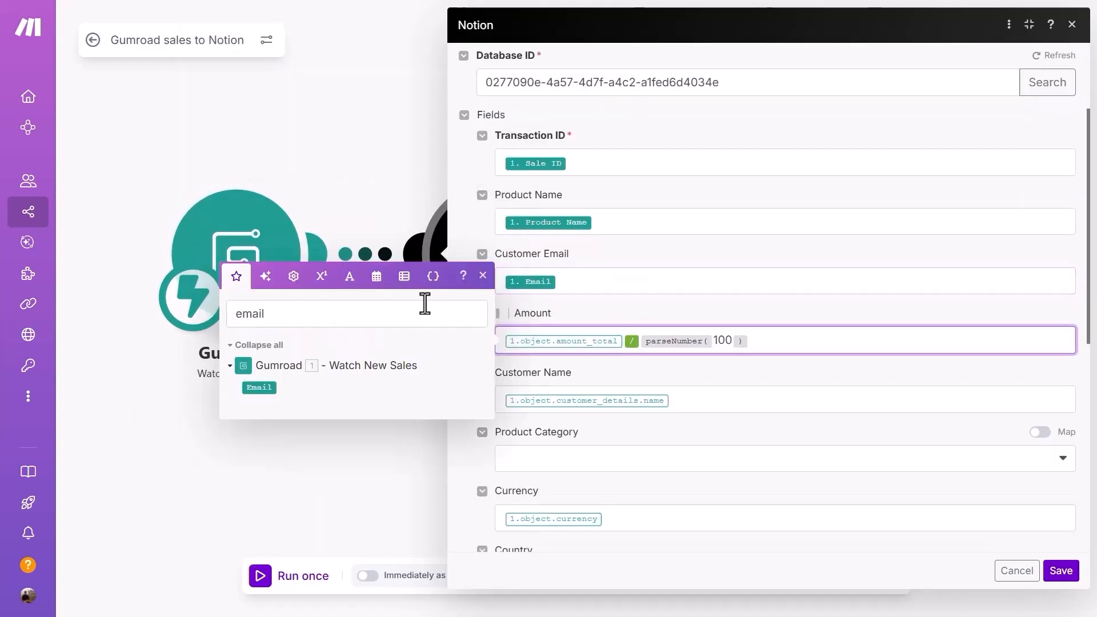
click(416, 316)
text(price)
click(620, 343)
key(BackSpace)
click(259, 387)
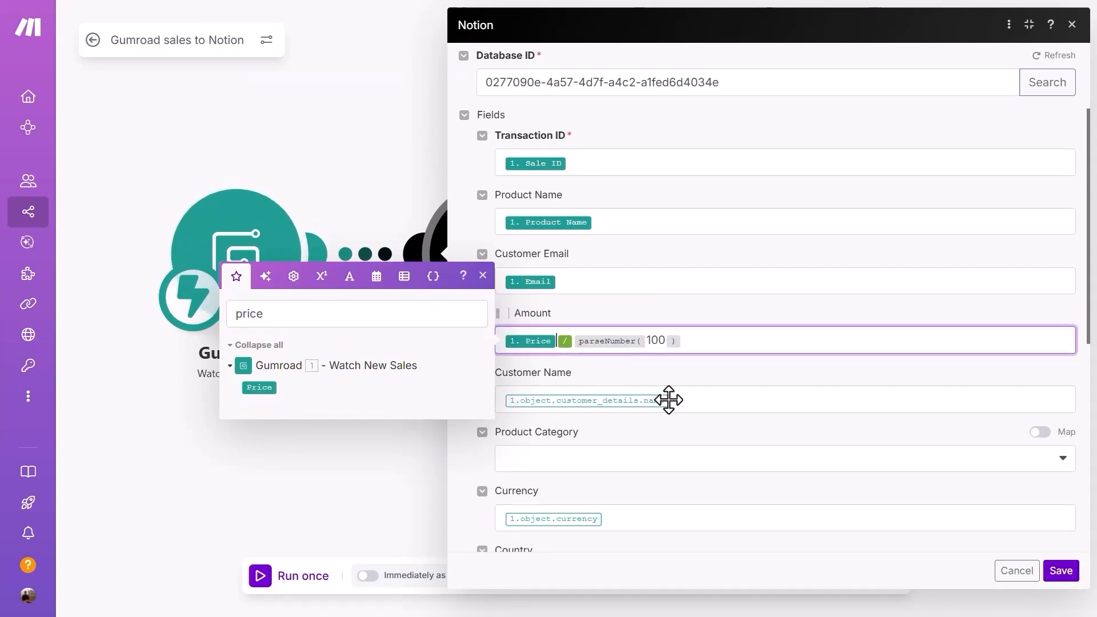
Step: Replace the Stripe mapping of Customer Name with Gumroad's Full Name
click(733, 401)
key(BackSpace)
triple_click(457, 382)
text(name)
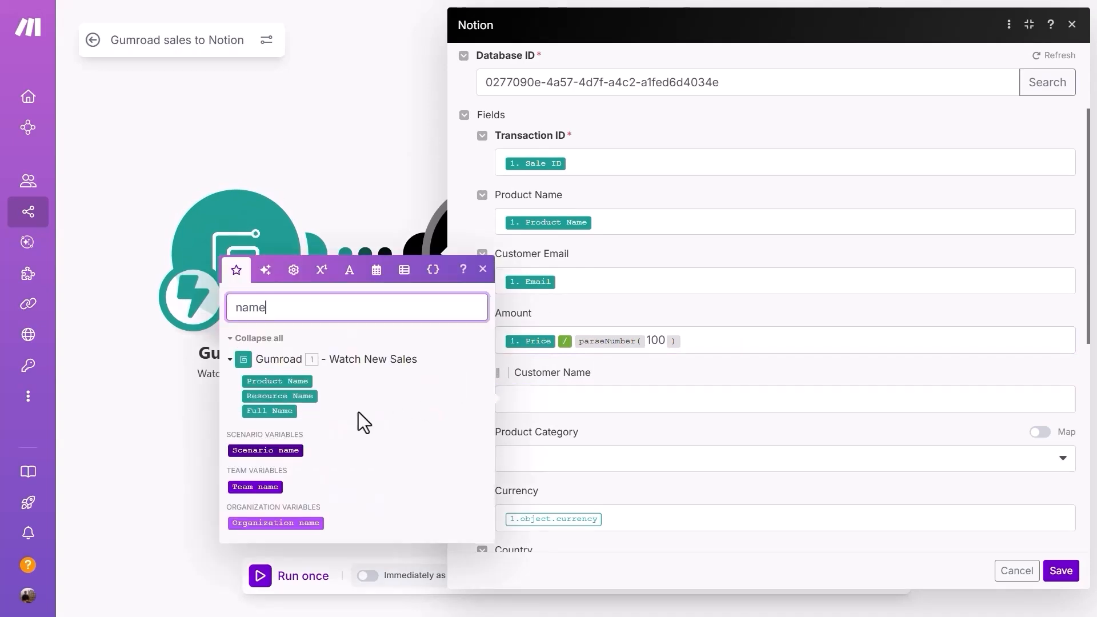
click(269, 411)
Step: Replace the Stripe mapping of Currency with Gumroad's Currency
scroll(666, 411, down, 1)
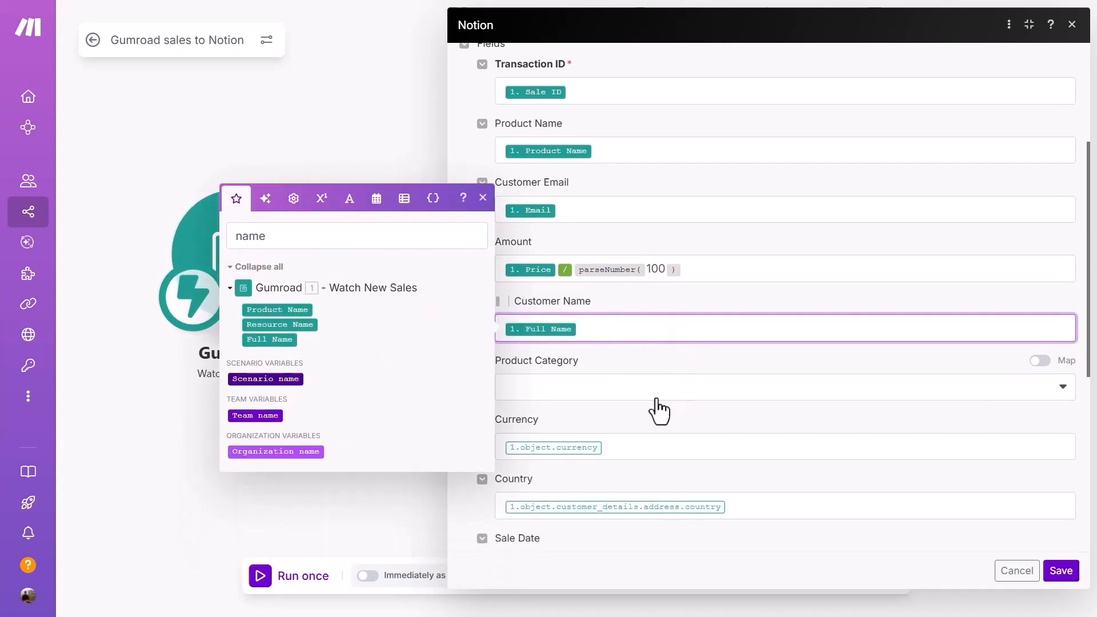
triple_click(355, 237)
key(BackSpace)
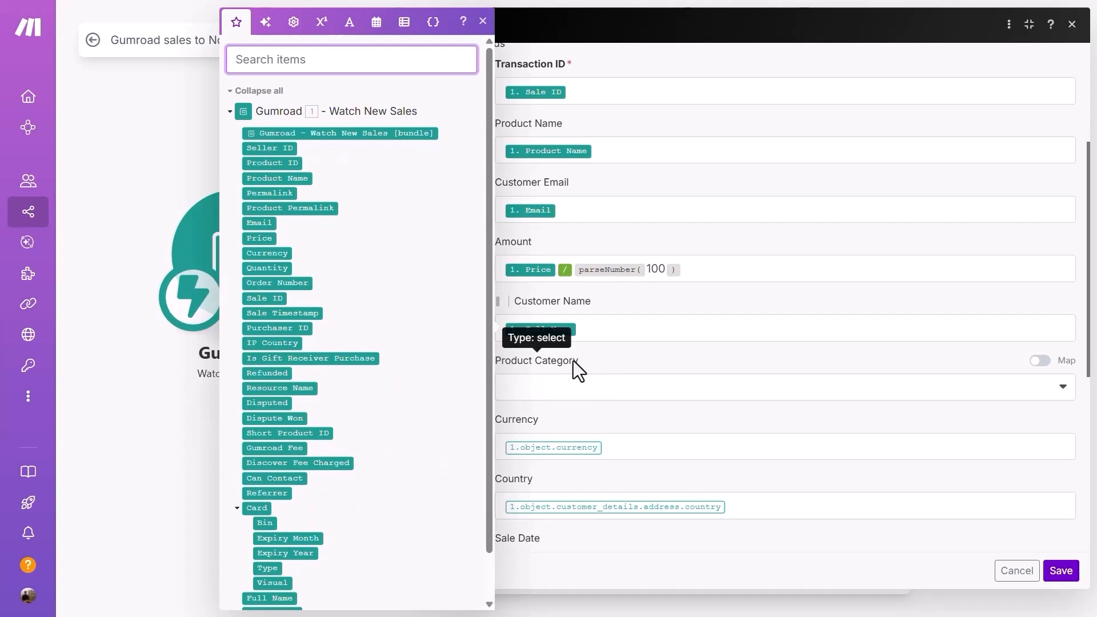
scroll(582, 366, down, 2)
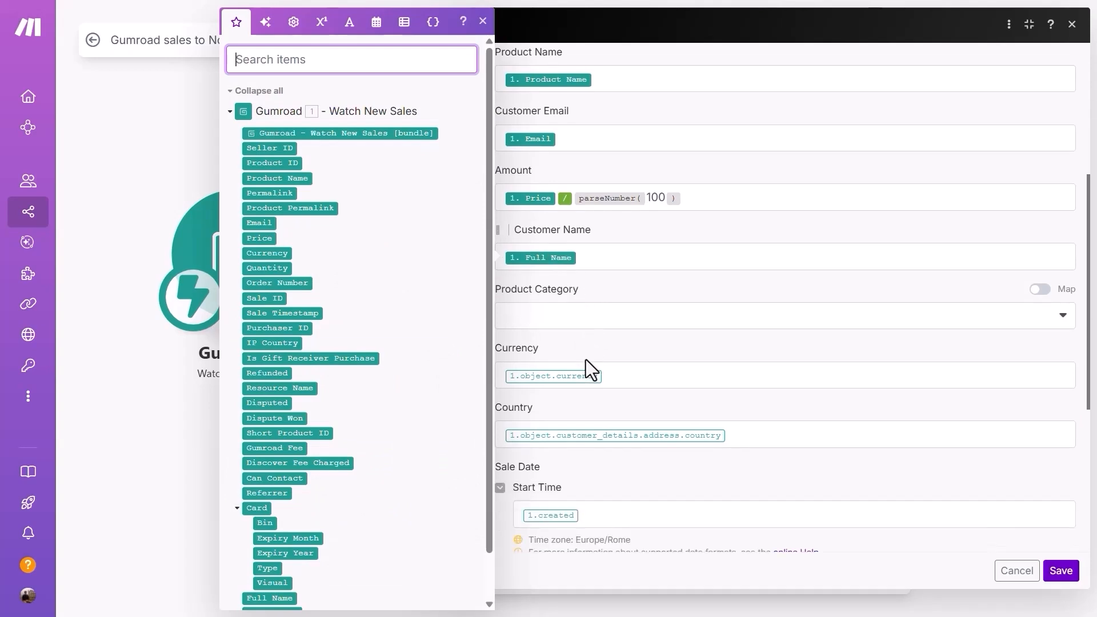
click(637, 308)
key(BackSpace)
click(320, 68)
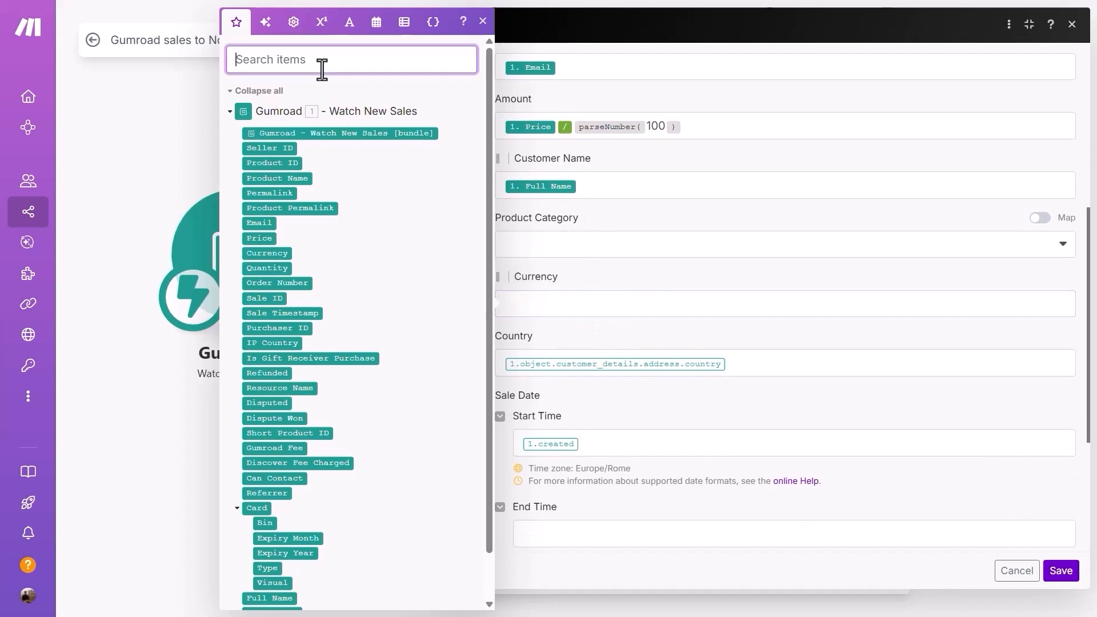
Step: Replace the Stripe mapping of Country with Gumroad's IP Country
click(790, 369)
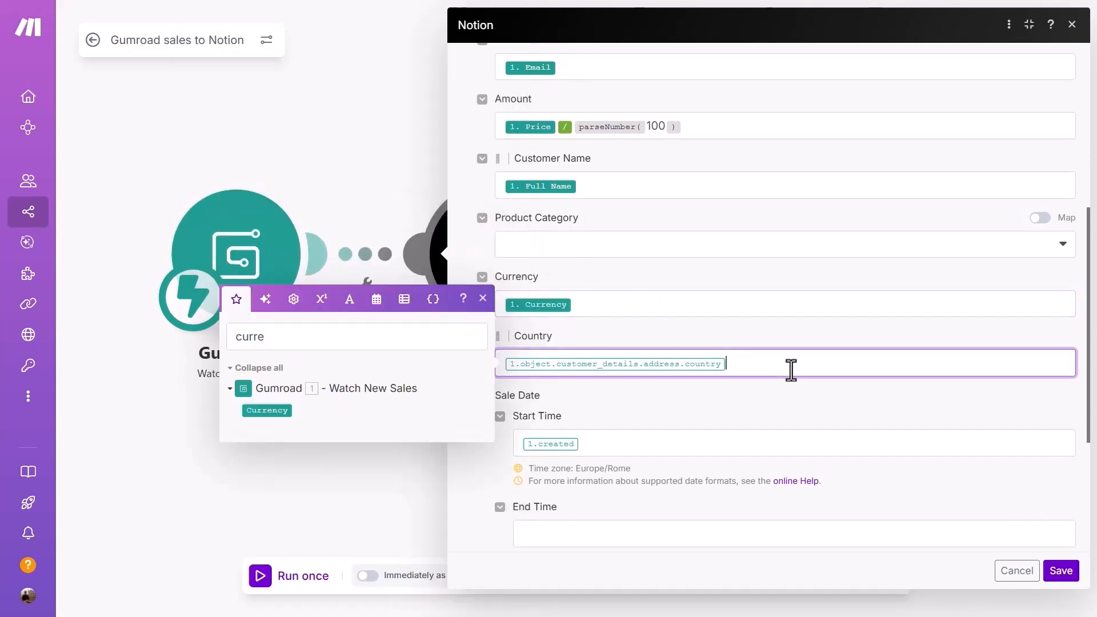
key(BackSpace)
click(350, 333)
double_click(351, 333)
text(coun)
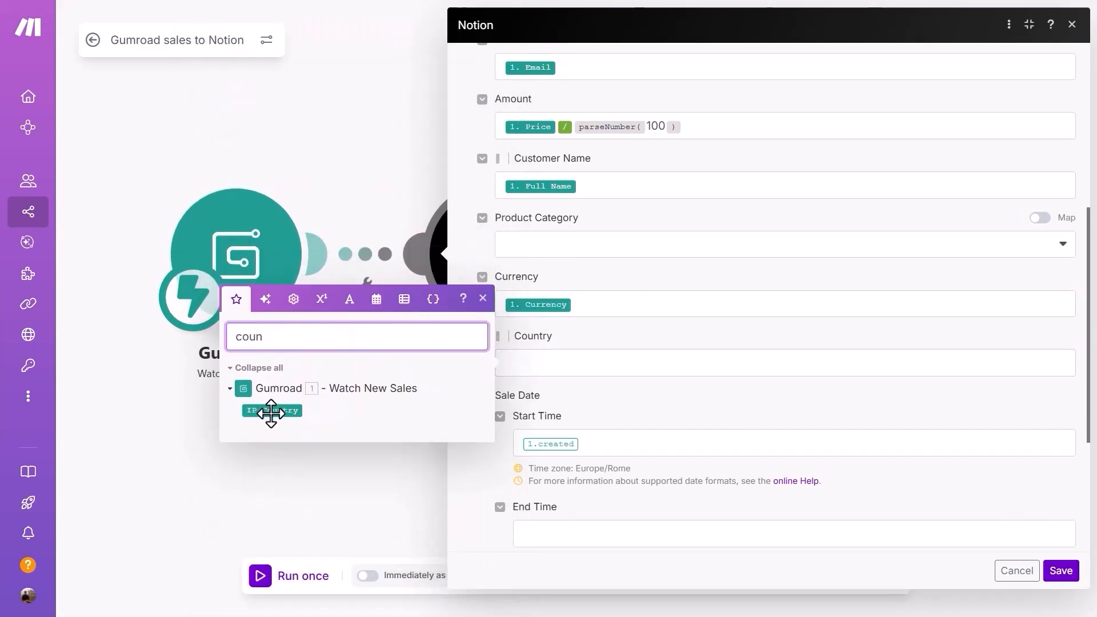
click(271, 410)
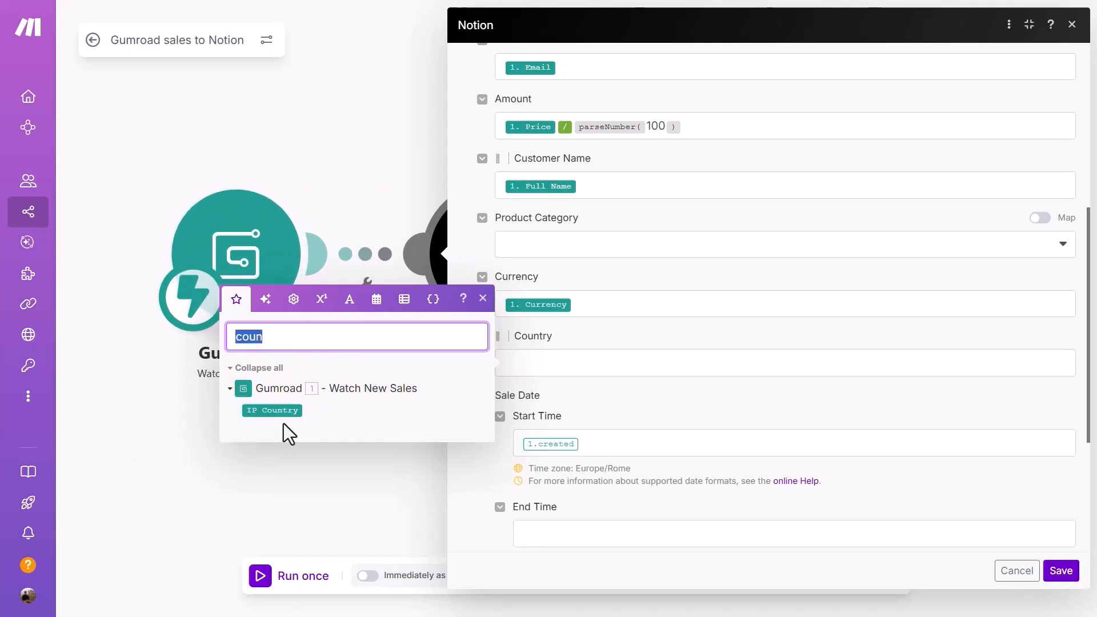
click(621, 403)
Step: Replace the Stripe created value in the Sale Date's Start Time with Gumroad's Sale Timestamp
scroll(622, 402, down, 3)
click(613, 302)
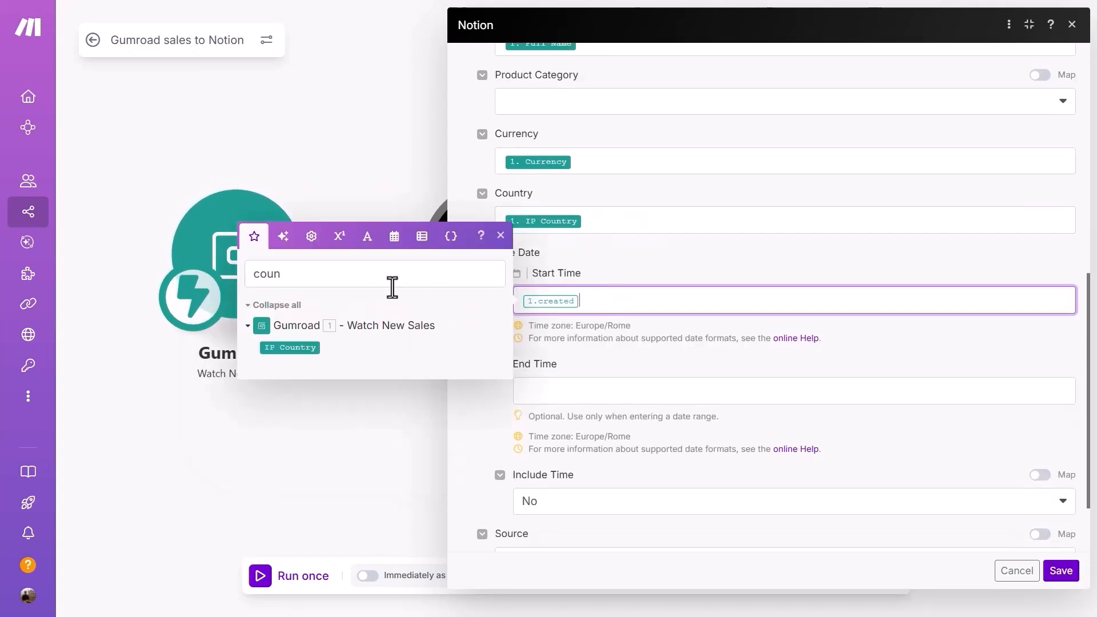
double_click(371, 278)
key(BackSpace)
scroll(314, 262, down, 2)
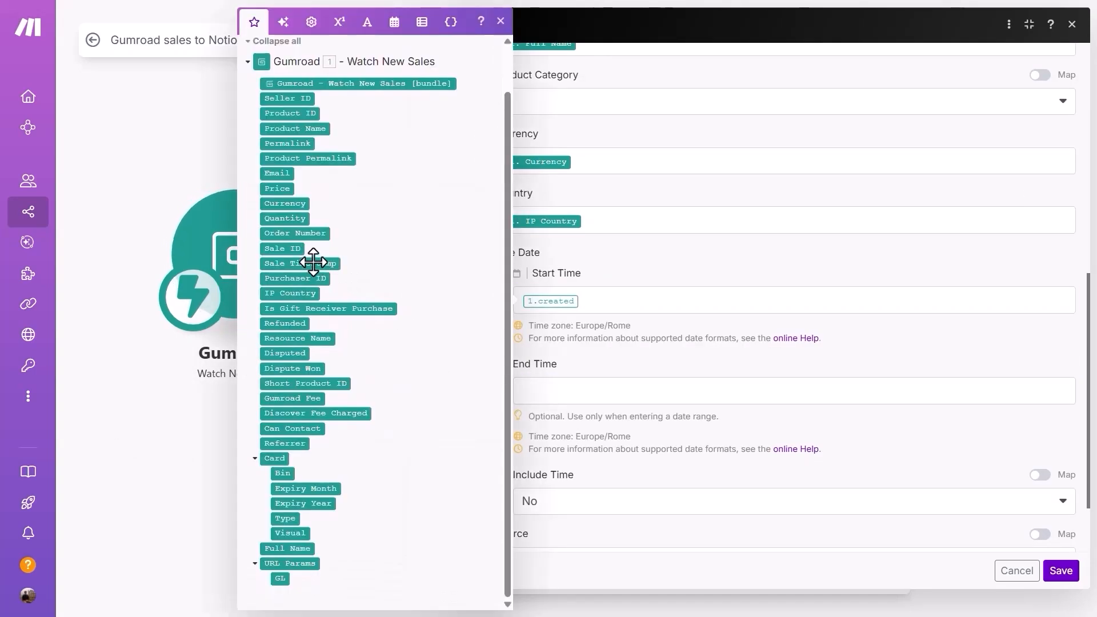
click(600, 310)
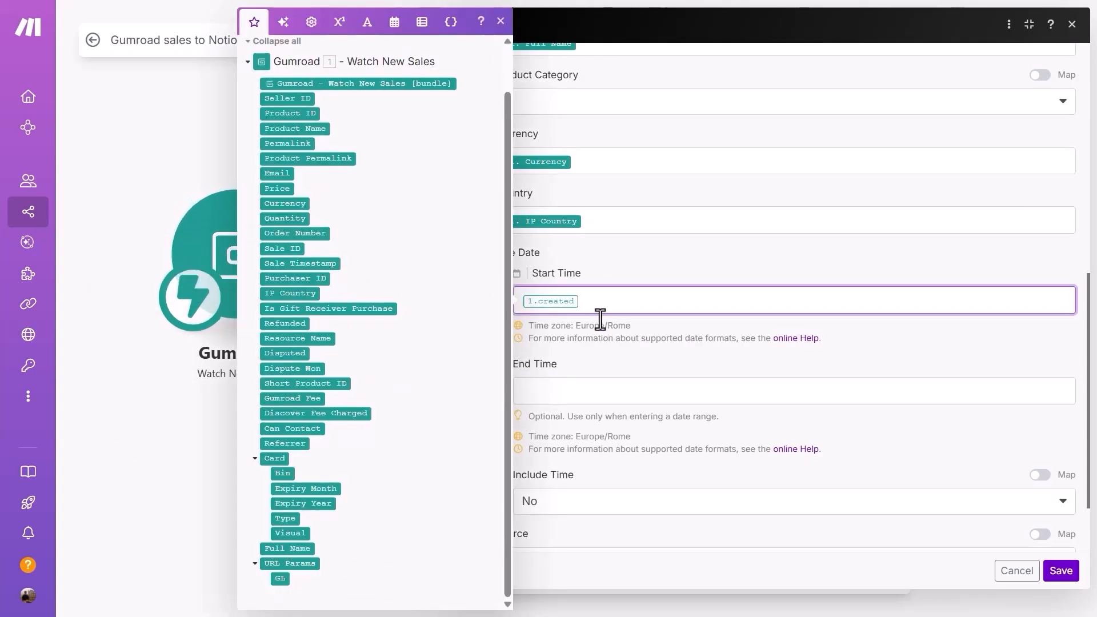
key(BackSpace)
text(1. Sale Timestamp)
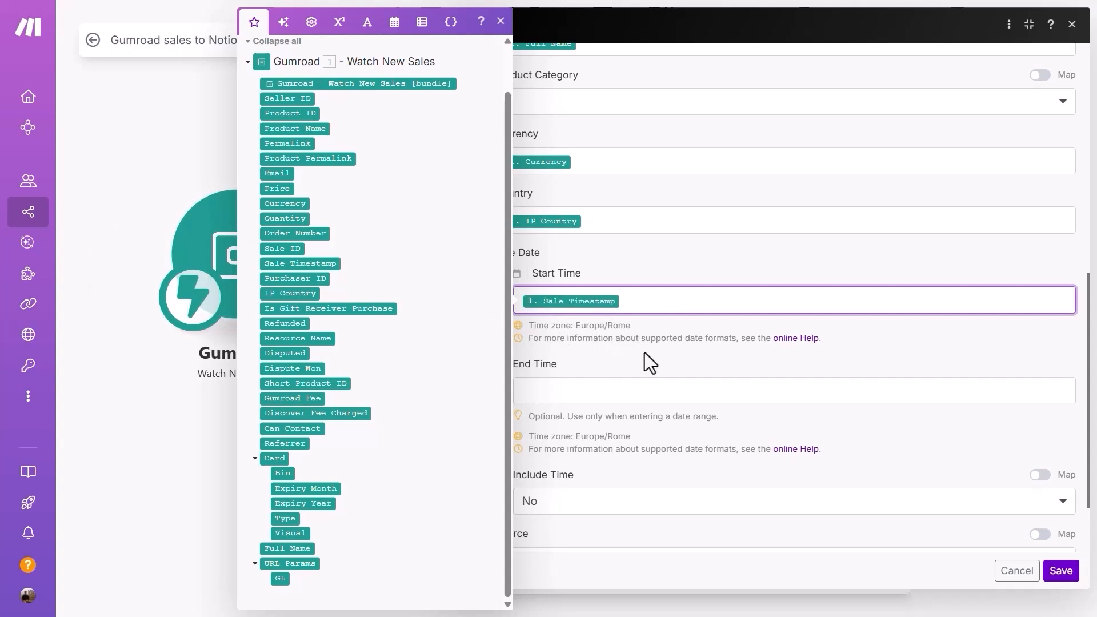
click(601, 338)
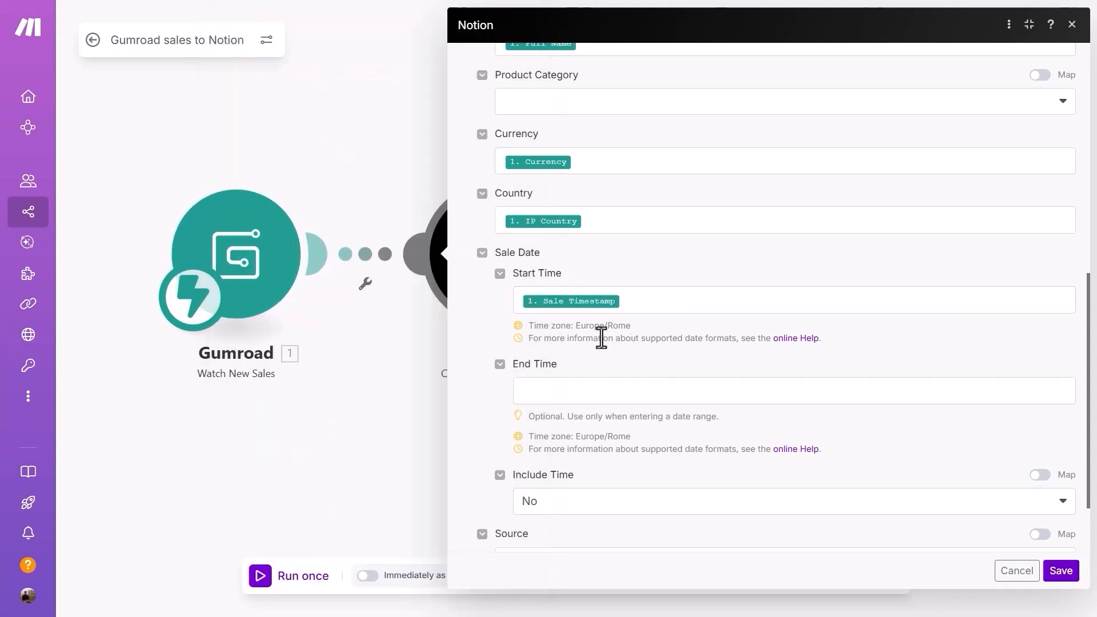
scroll(601, 338, down, 1)
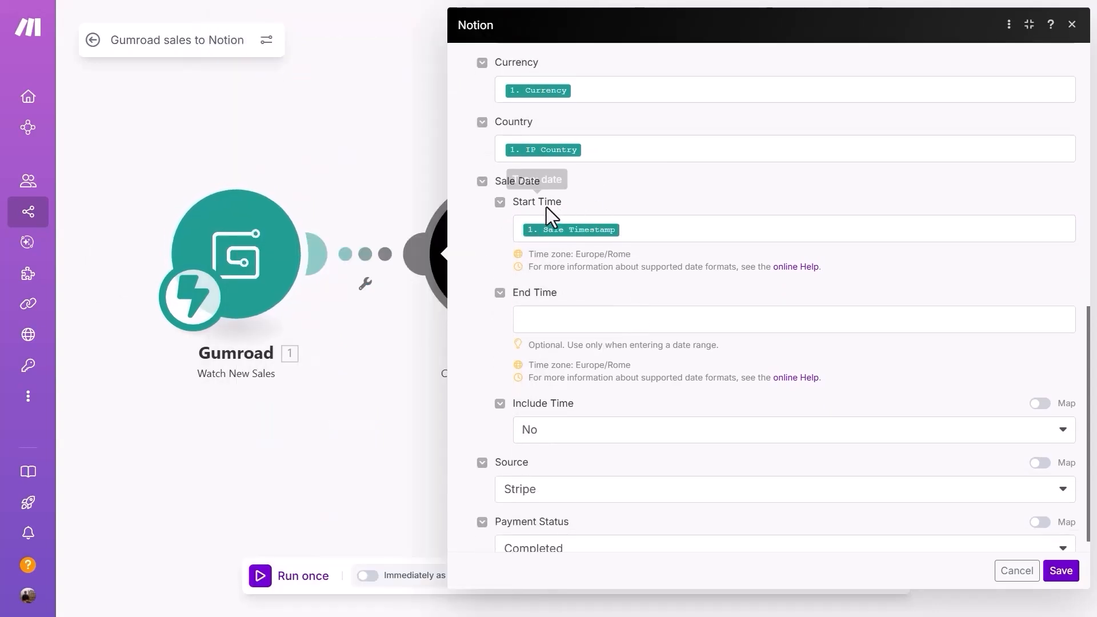
Step: Set the database item's Source to Gumroad and save the Notion module's configuration
scroll(641, 336, down, 1)
click(572, 478)
click(572, 511)
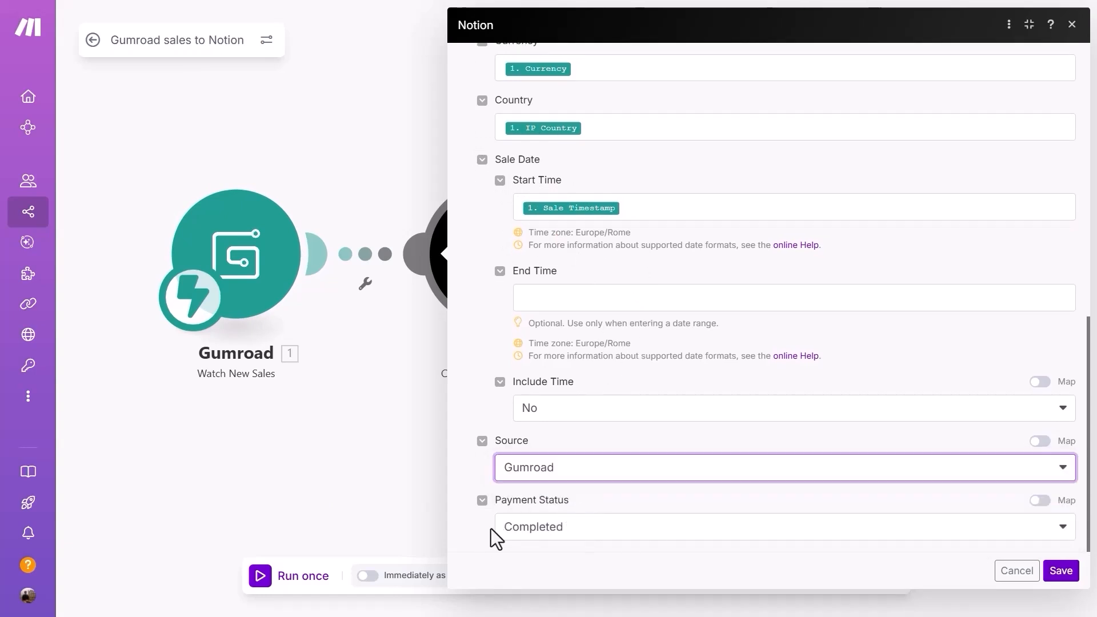
click(1061, 571)
Step: Allow storing of incomplete executions to resolve the Break handler's warning, and save the Gumroad sales to Notion scenario
click(815, 221)
click(822, 209)
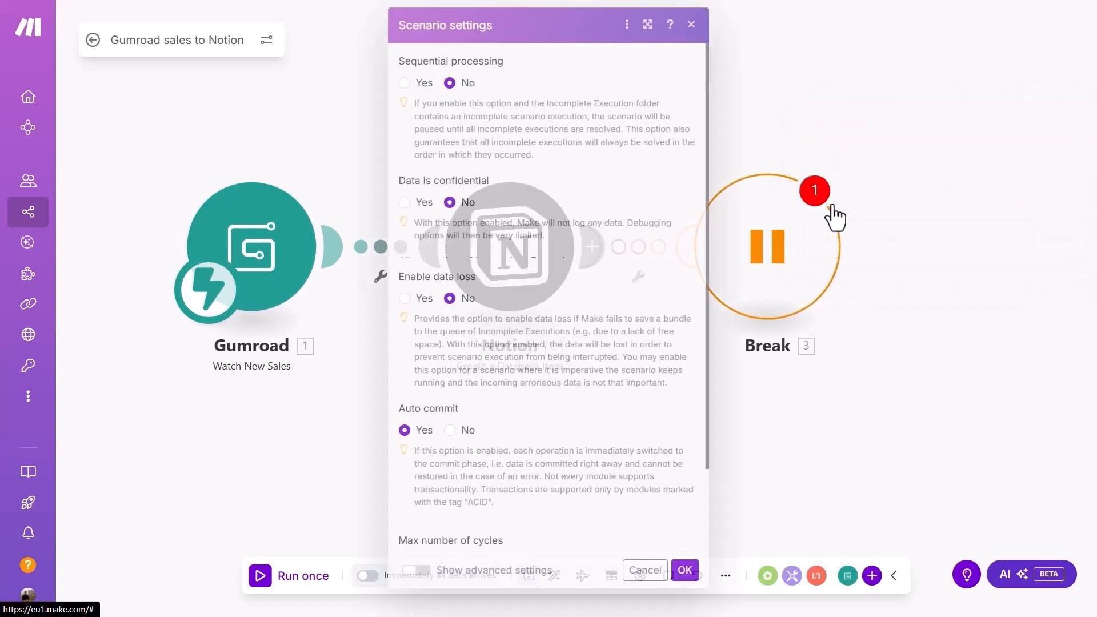
click(404, 283)
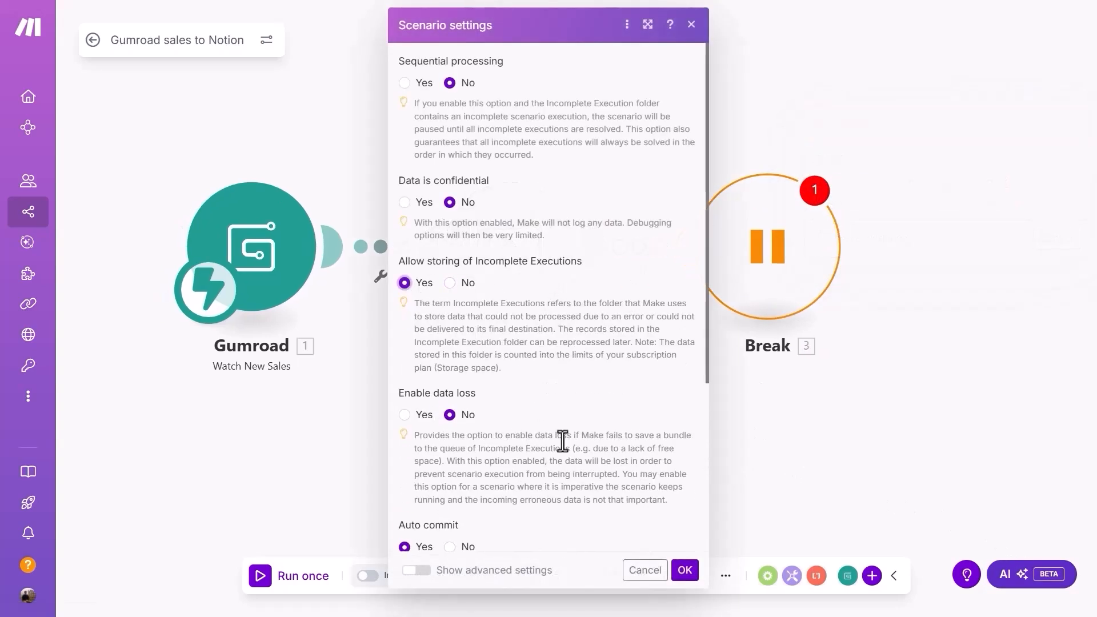
click(685, 570)
click(556, 577)
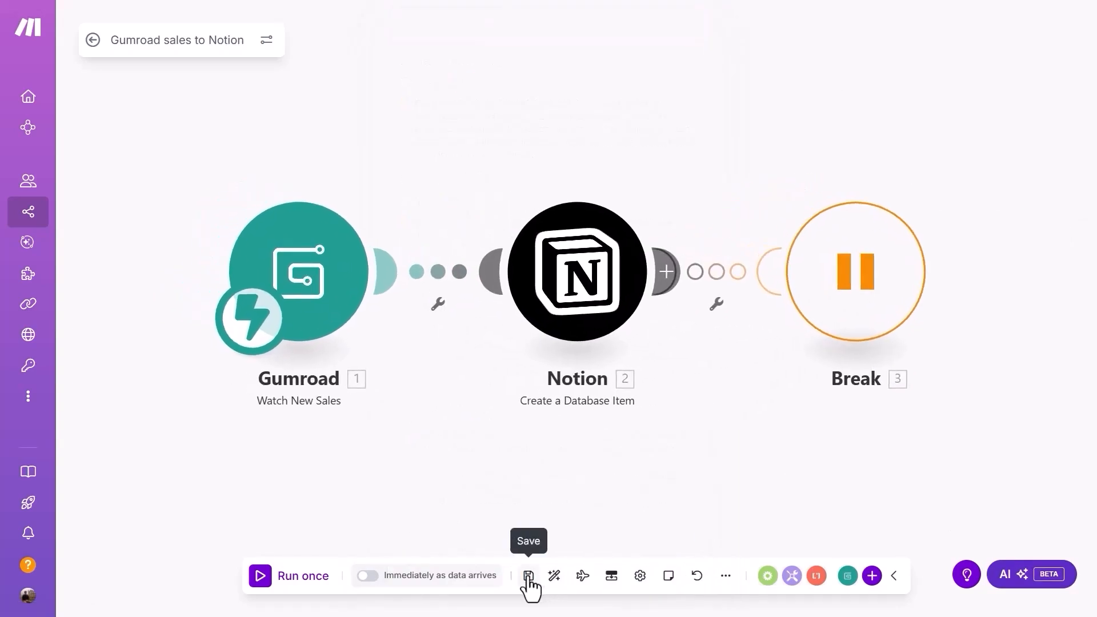
click(529, 577)
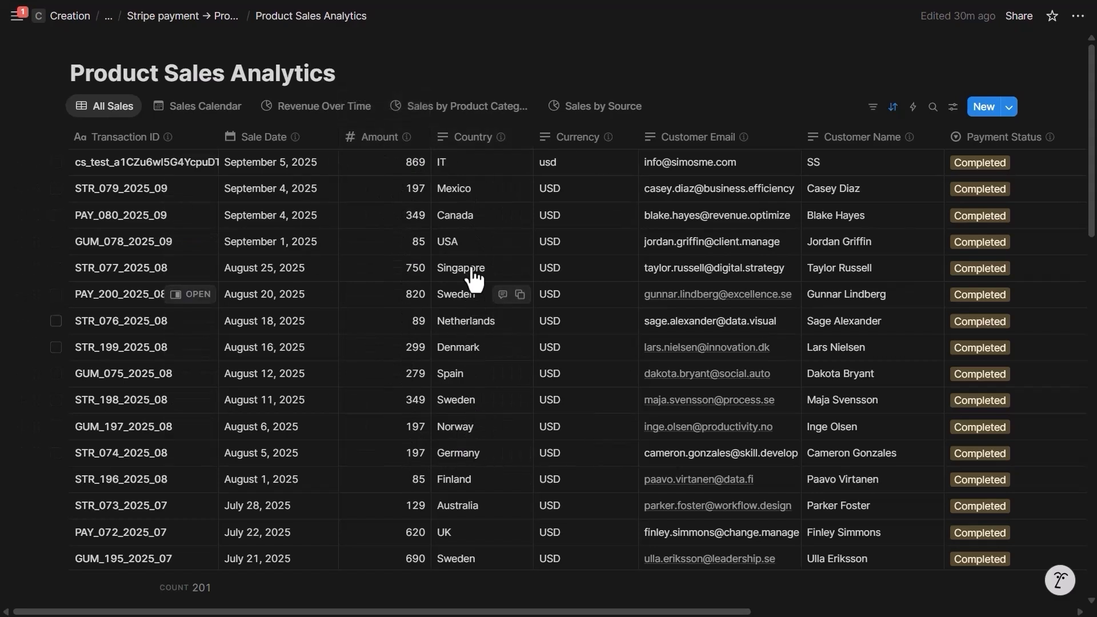
Step: In Notion's Product Sales Analytics database, look through the product category, Sales by Source and Revenue Over Time chart views
click(469, 108)
click(599, 108)
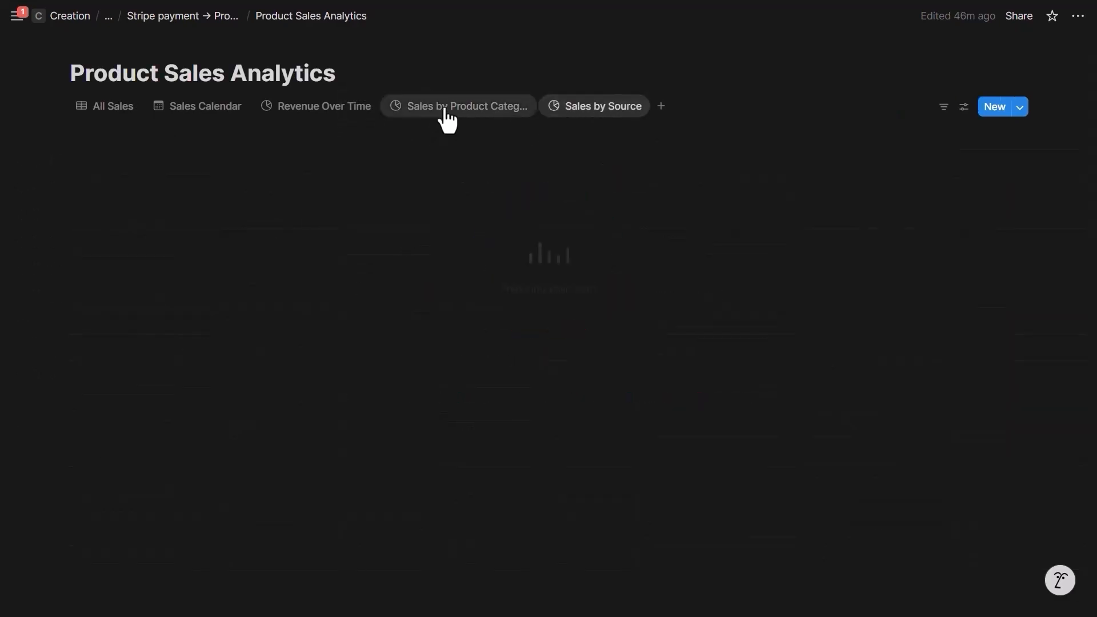
click(343, 108)
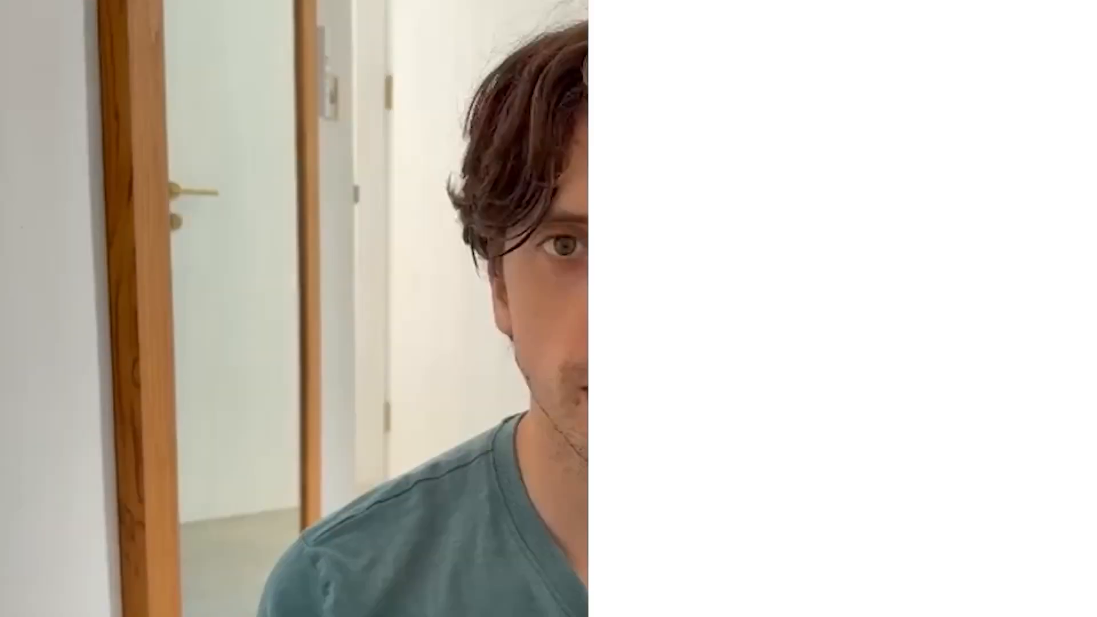